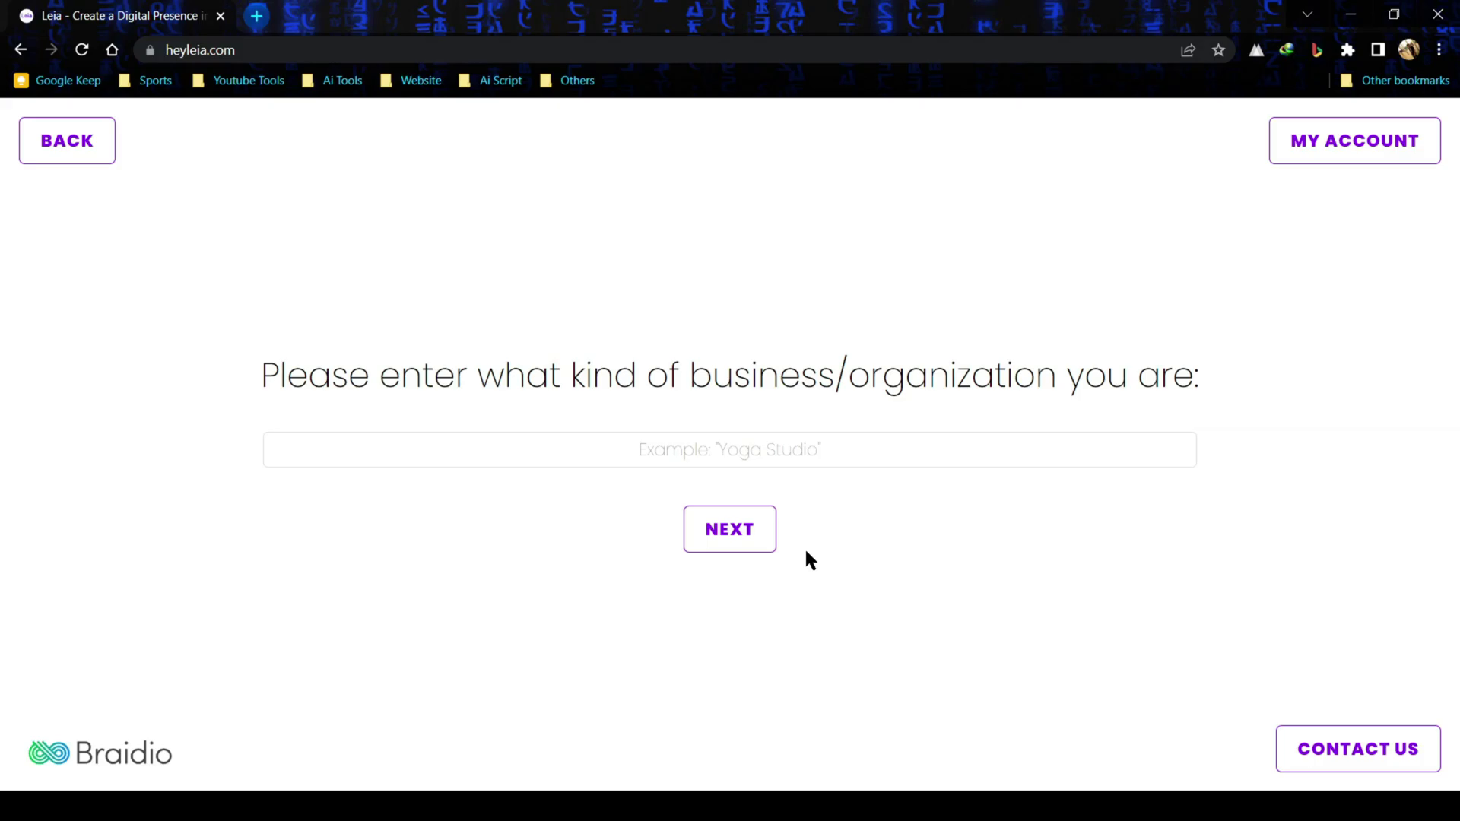
# - Enter 'clothing Store' as the business type and choose to answer Leia's setup questions
pyautogui.click(847, 466)
pyautogui.write('c')
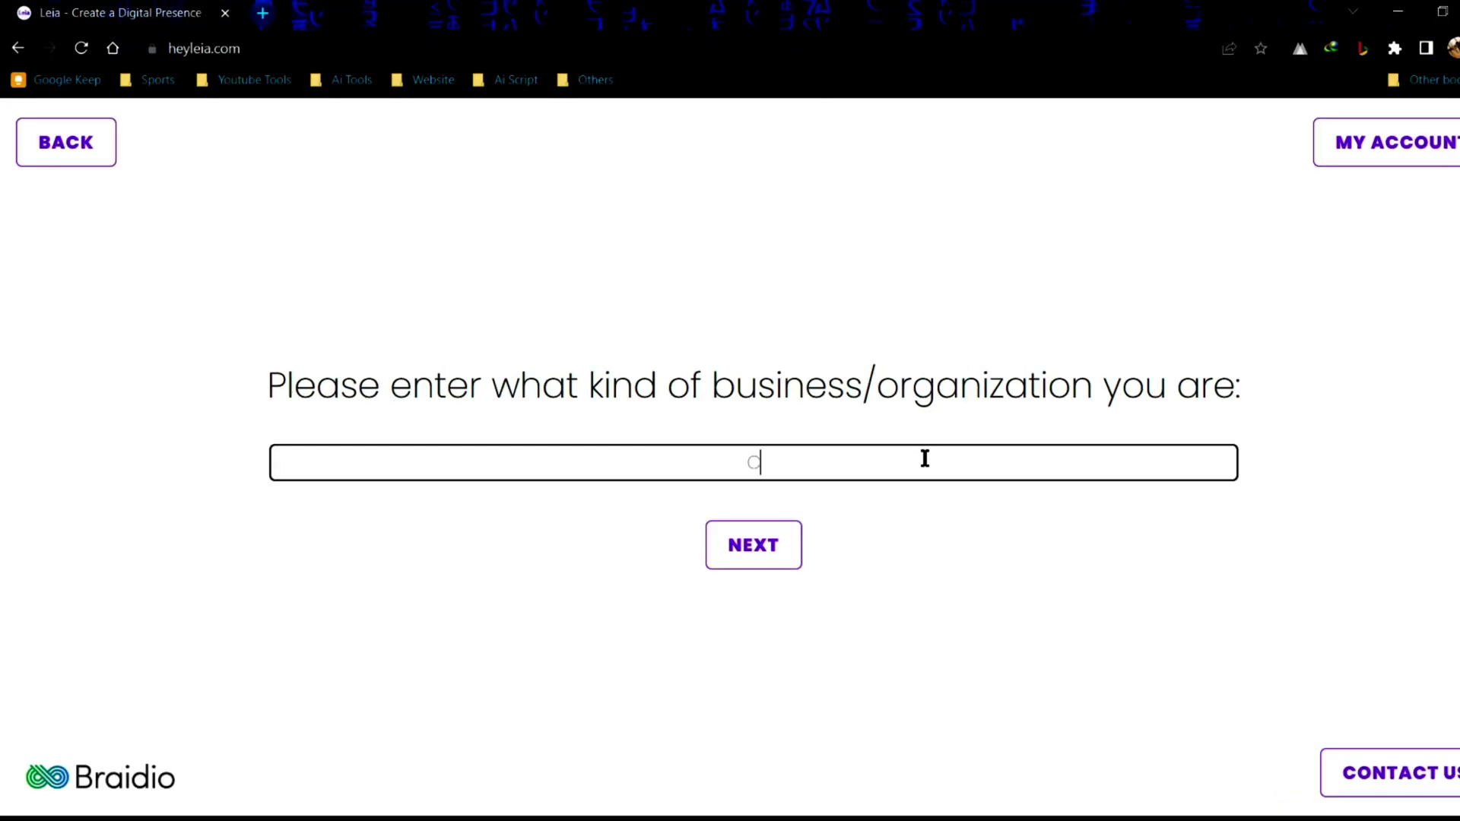
pyautogui.write('lothing Store')
pyautogui.click(936, 578)
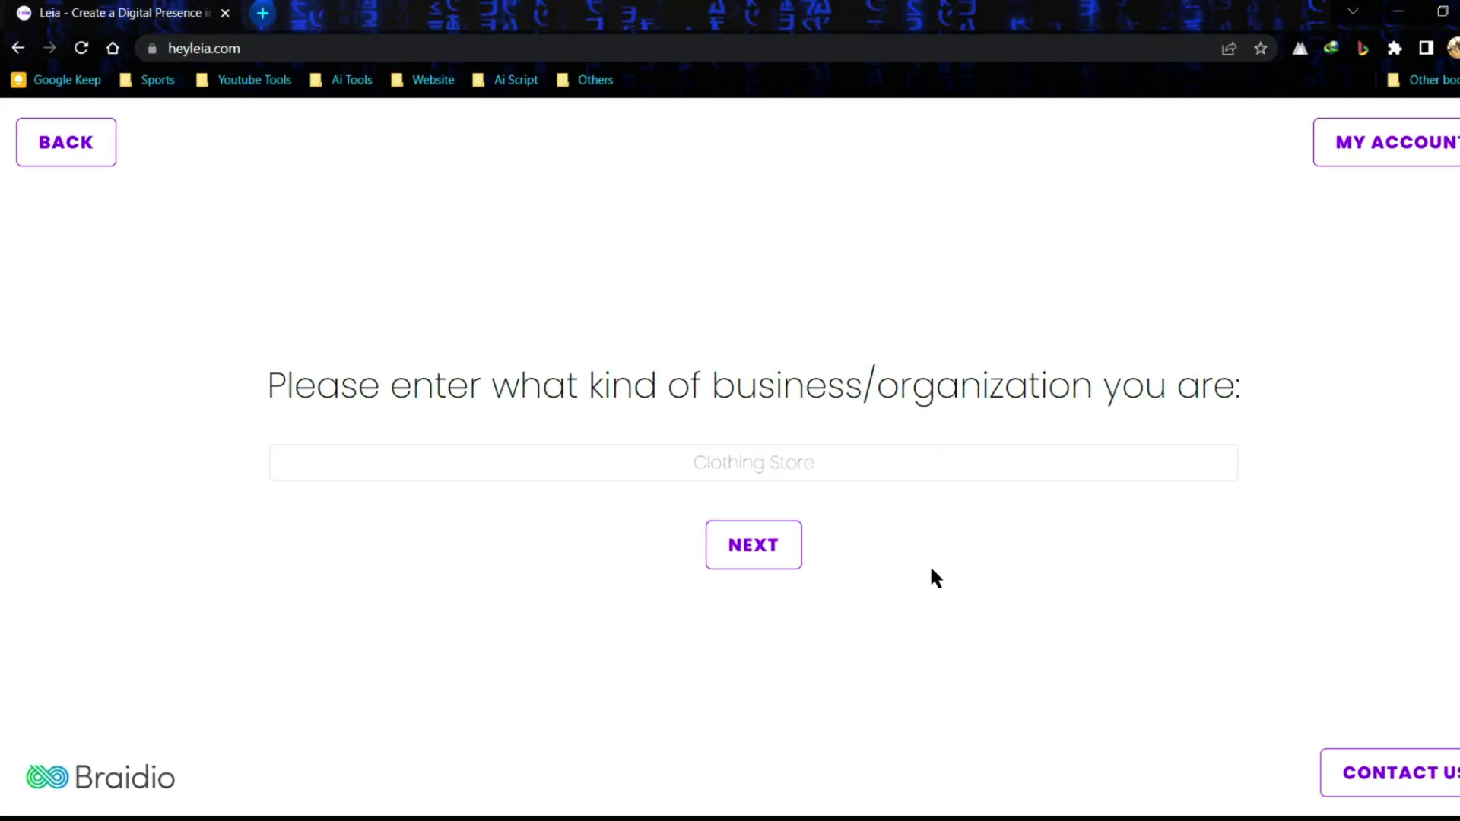
pyautogui.click(718, 567)
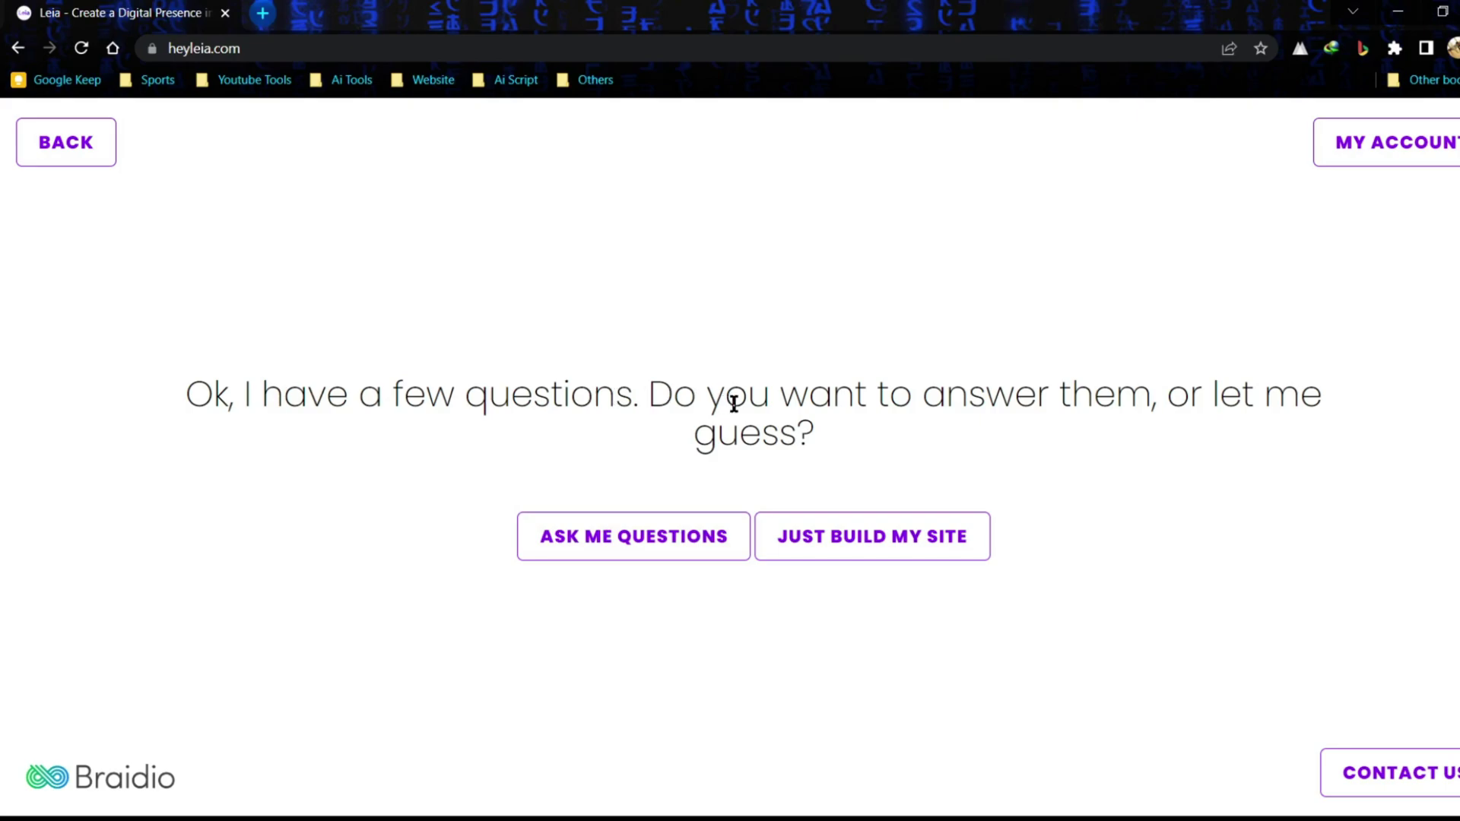
pyautogui.click(681, 553)
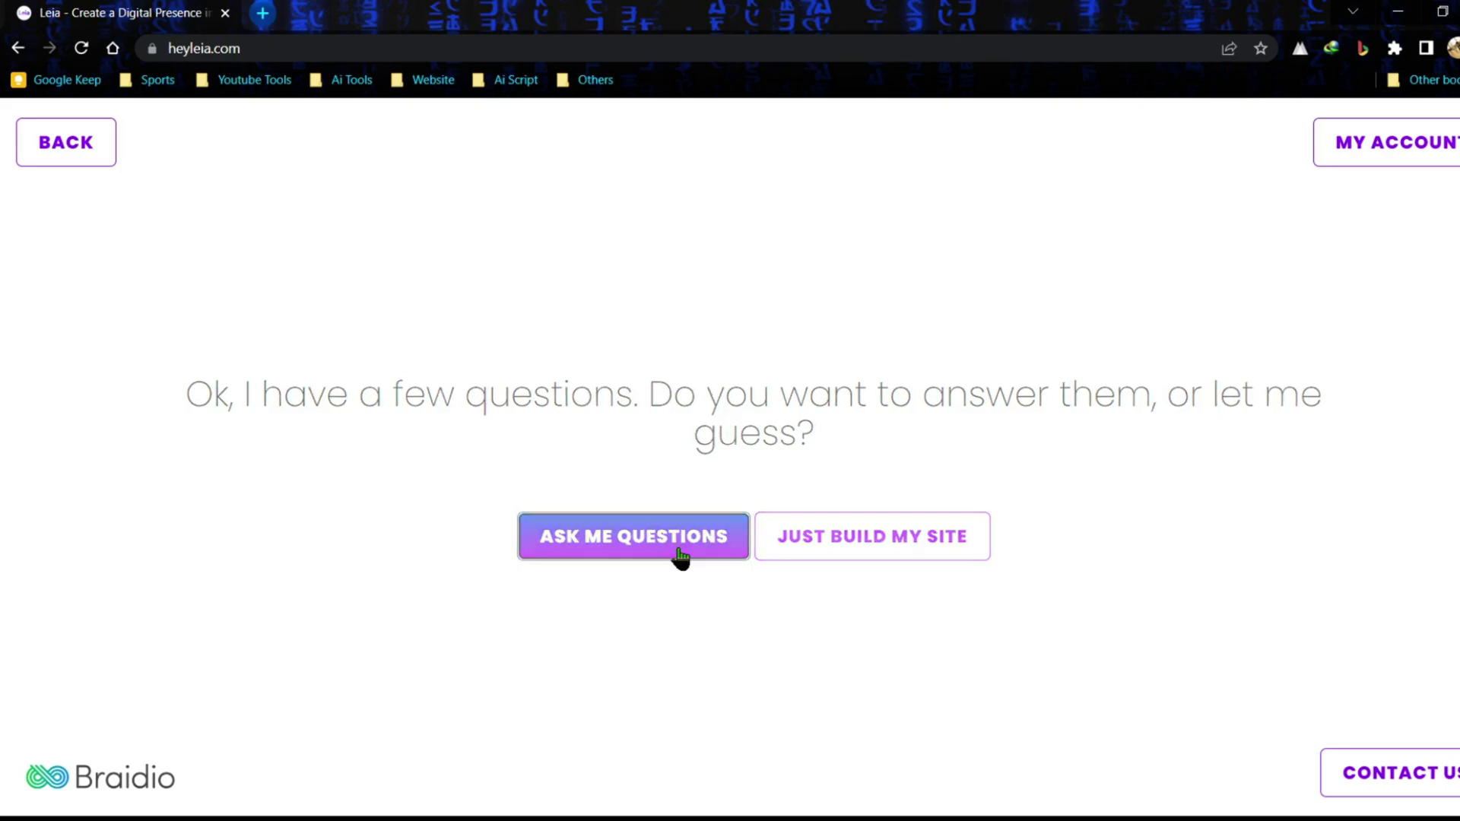
# - Name the site 'Ai Clothes', add the slogan 'Next Gen Design', and accept aicloths.site.live
pyautogui.click(911, 465)
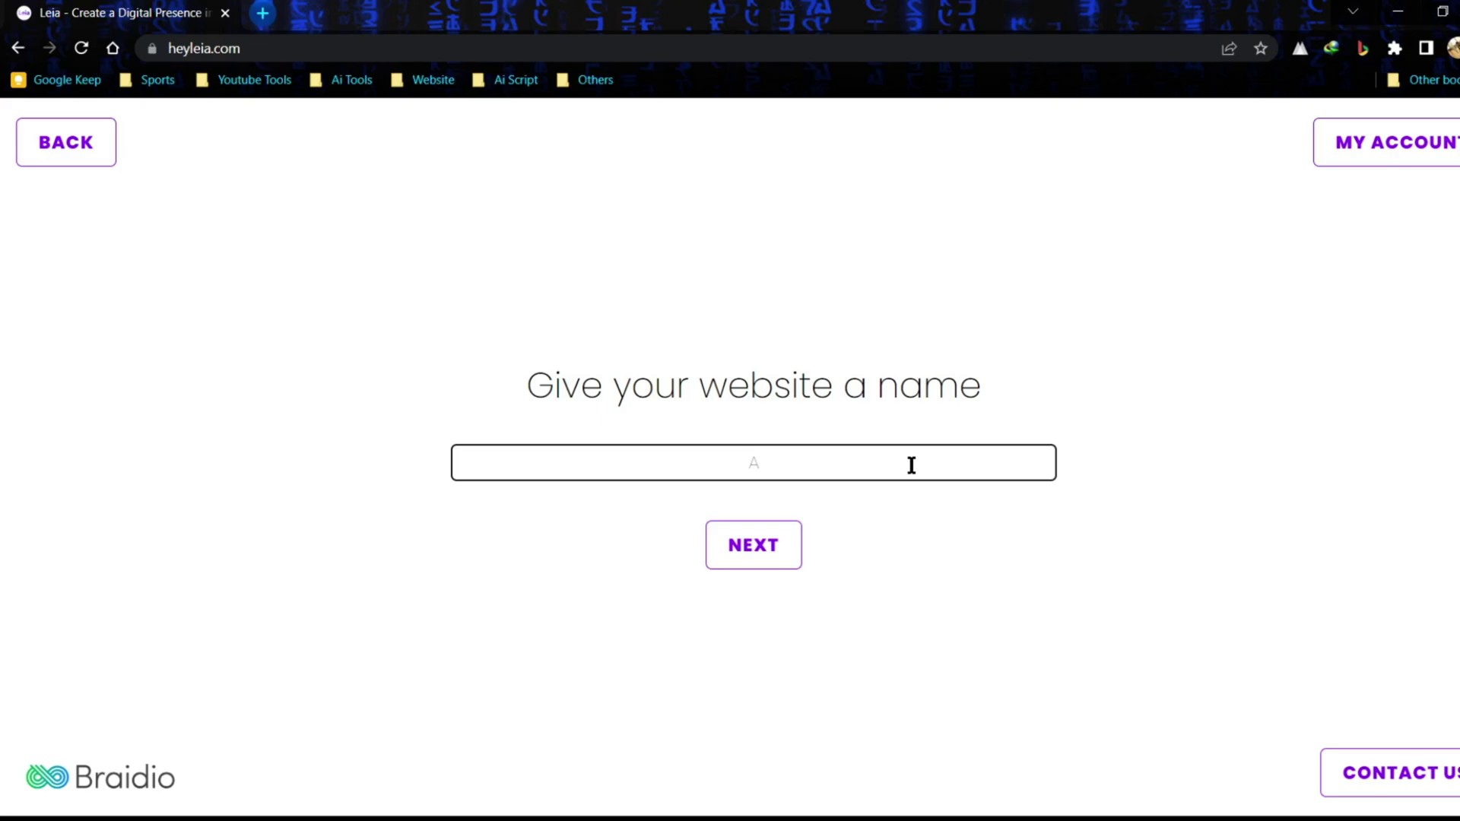
pyautogui.write('Ai Clothes')
pyautogui.press('Return')
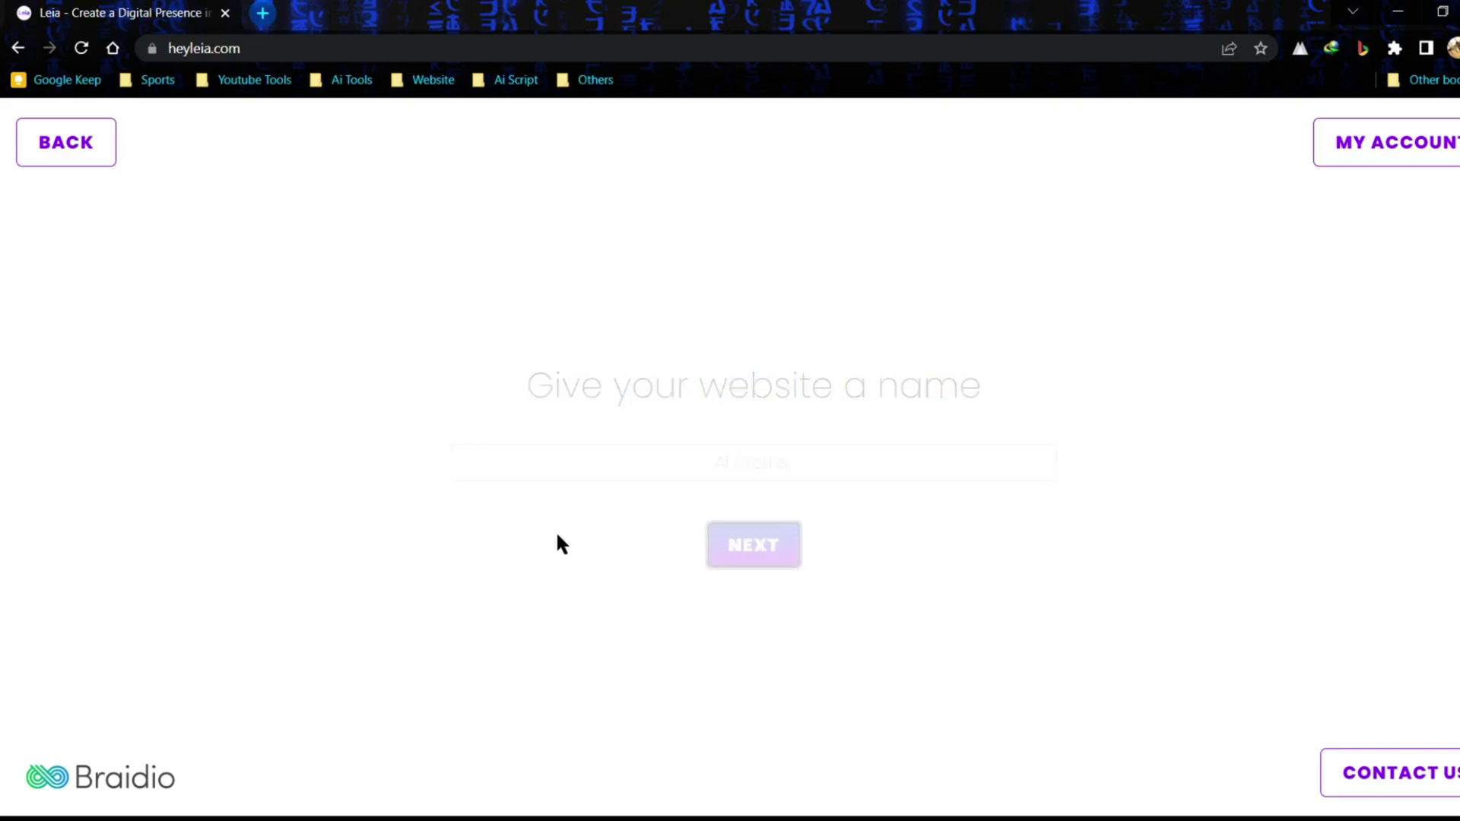
pyautogui.click(831, 454)
pyautogui.write('Next Gen ')
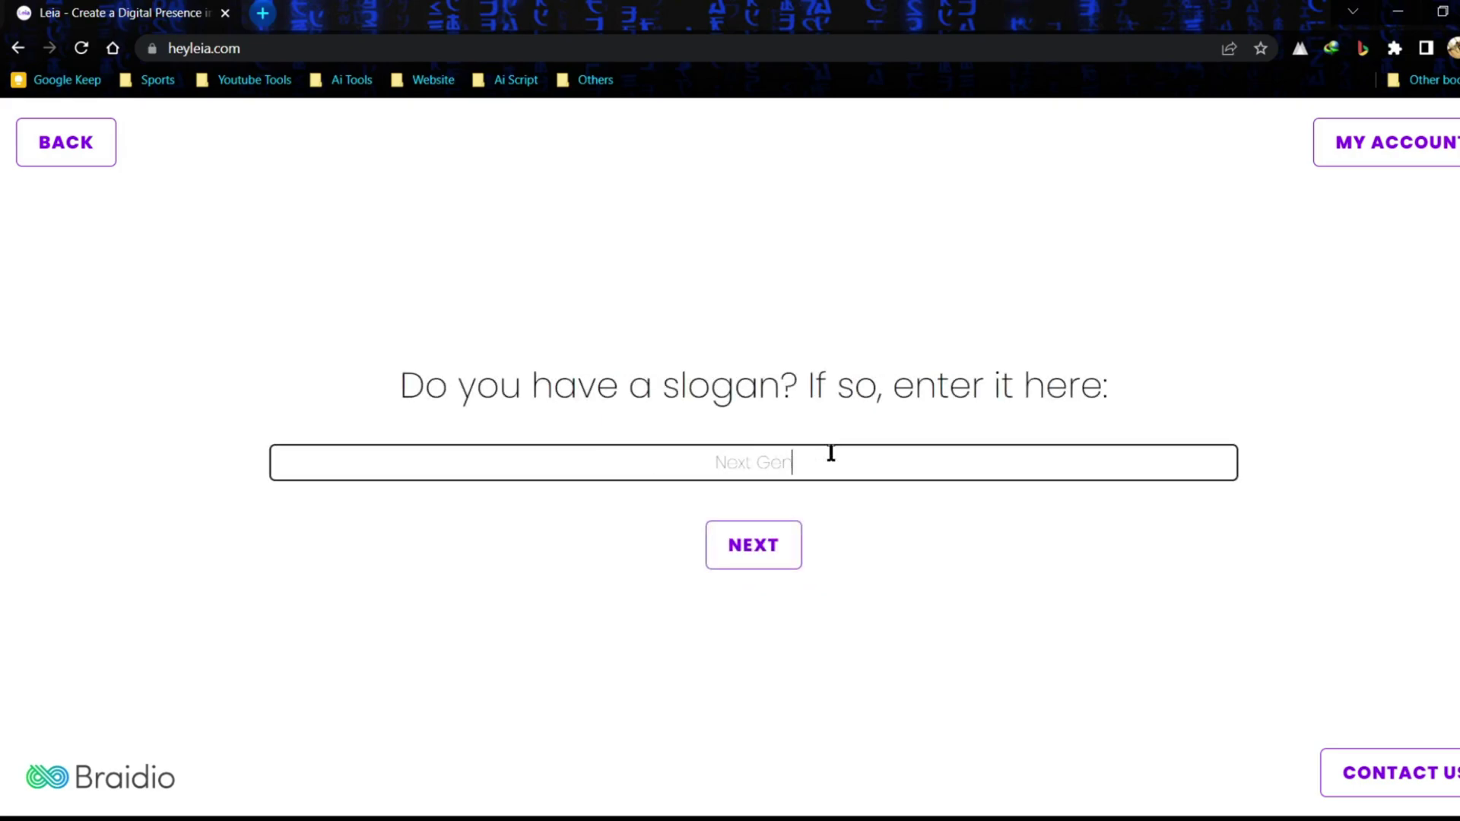
pyautogui.write('Design')
pyautogui.press('Return')
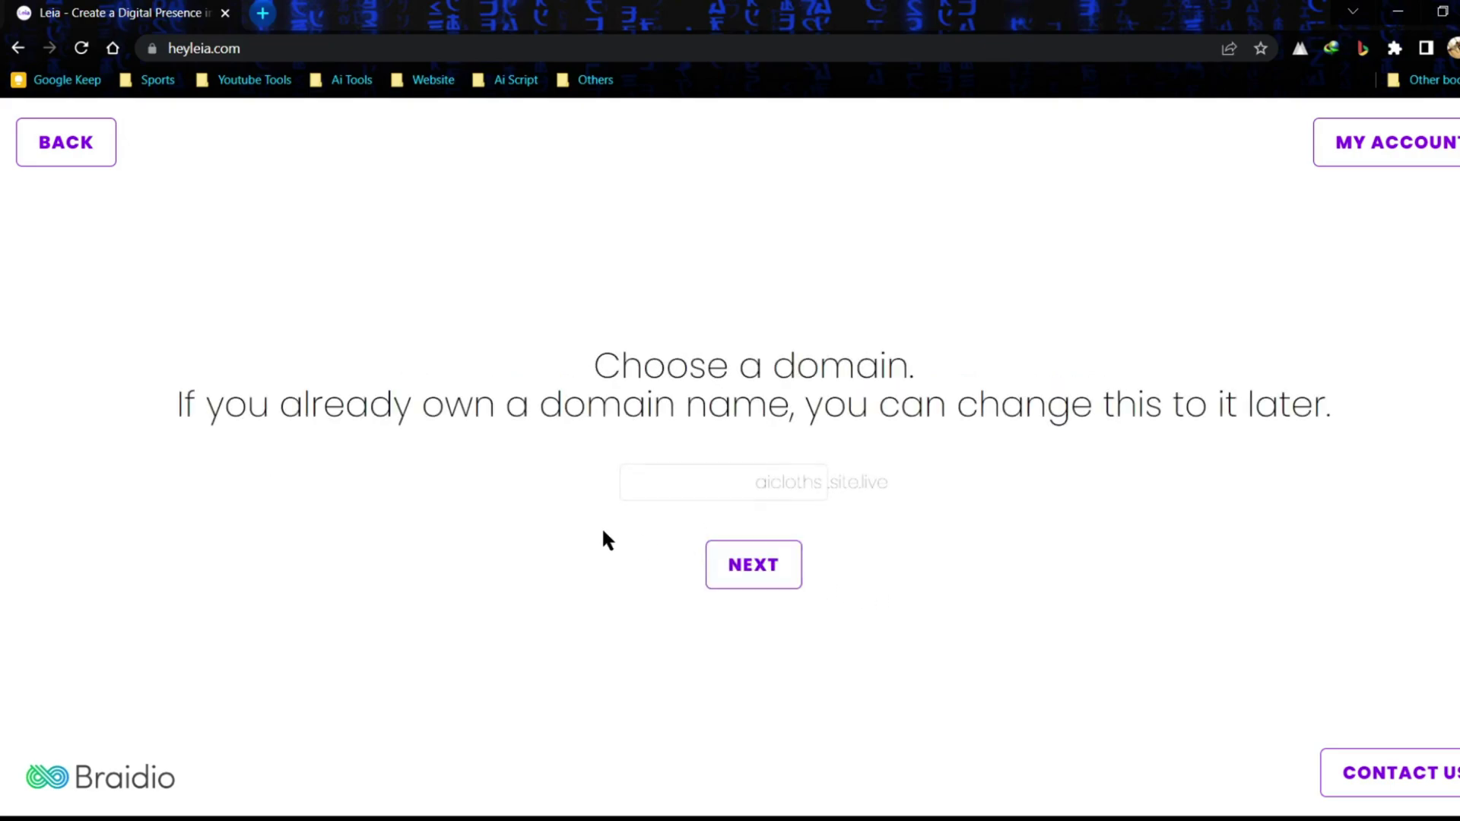
pyautogui.click(717, 487)
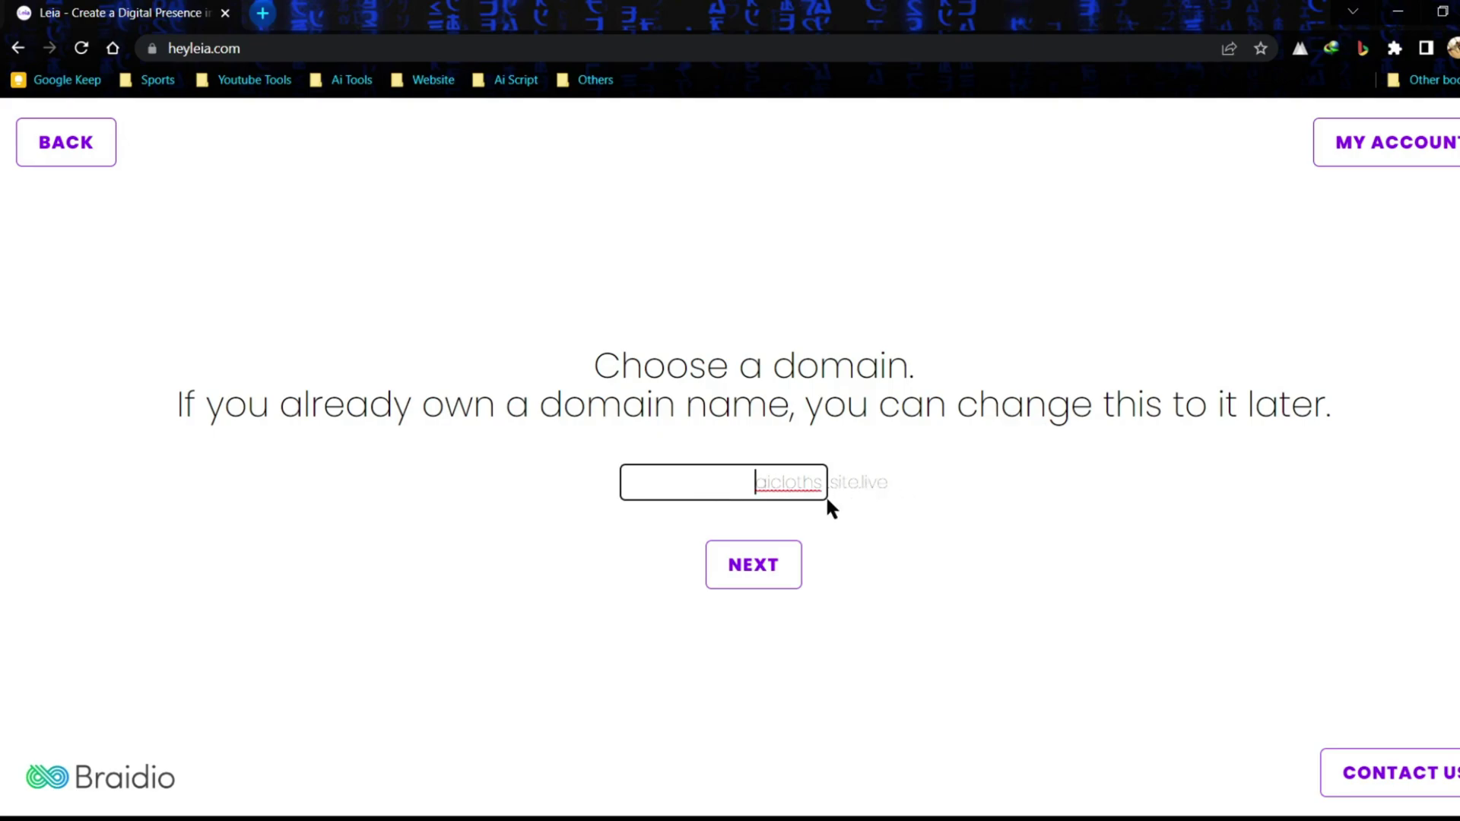
pyautogui.click(742, 584)
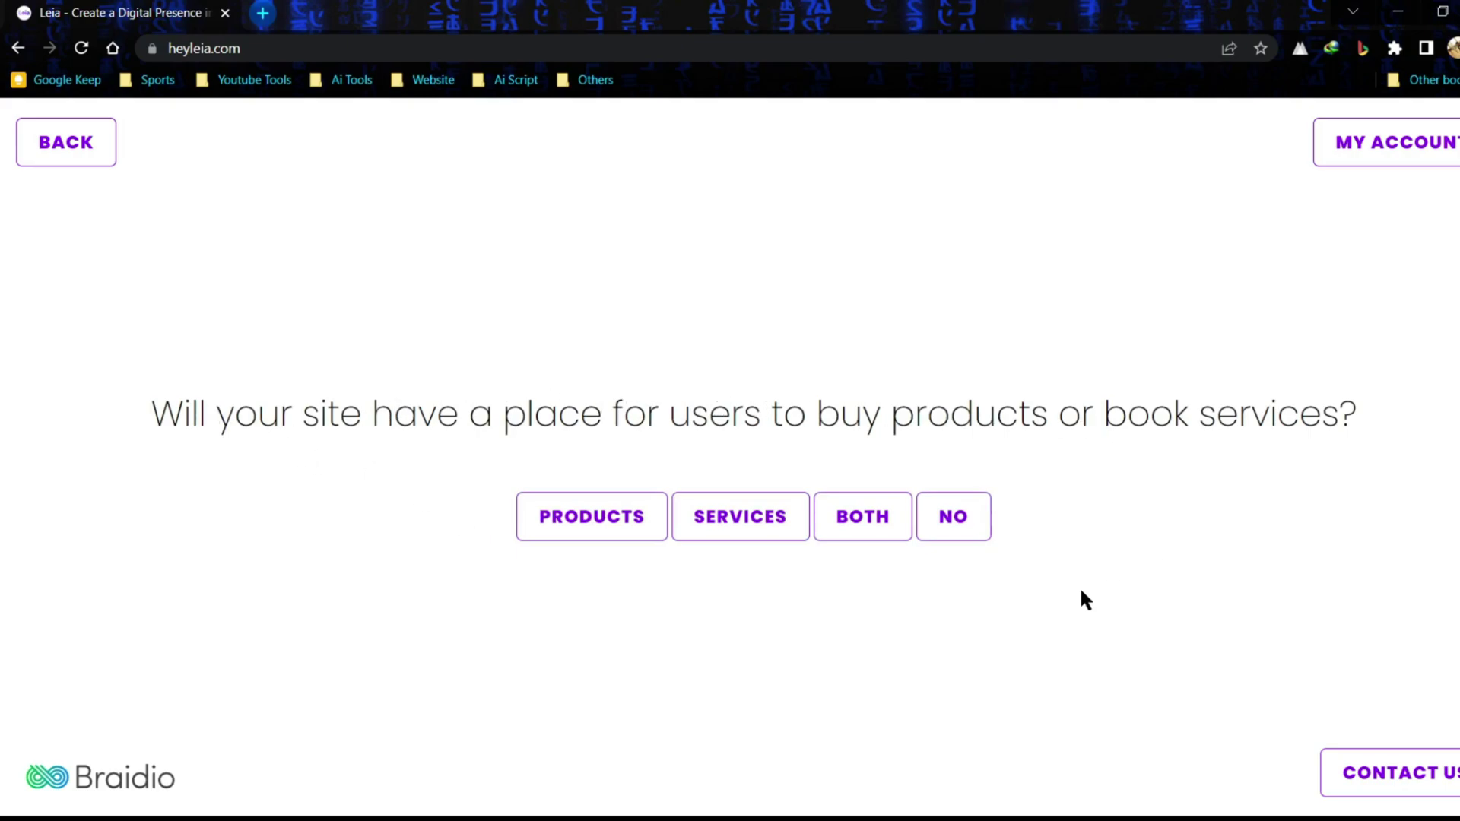
# - Choose Products, say yes to About, Features, photos, testimonials and contact form, and no to team members
pyautogui.click(605, 526)
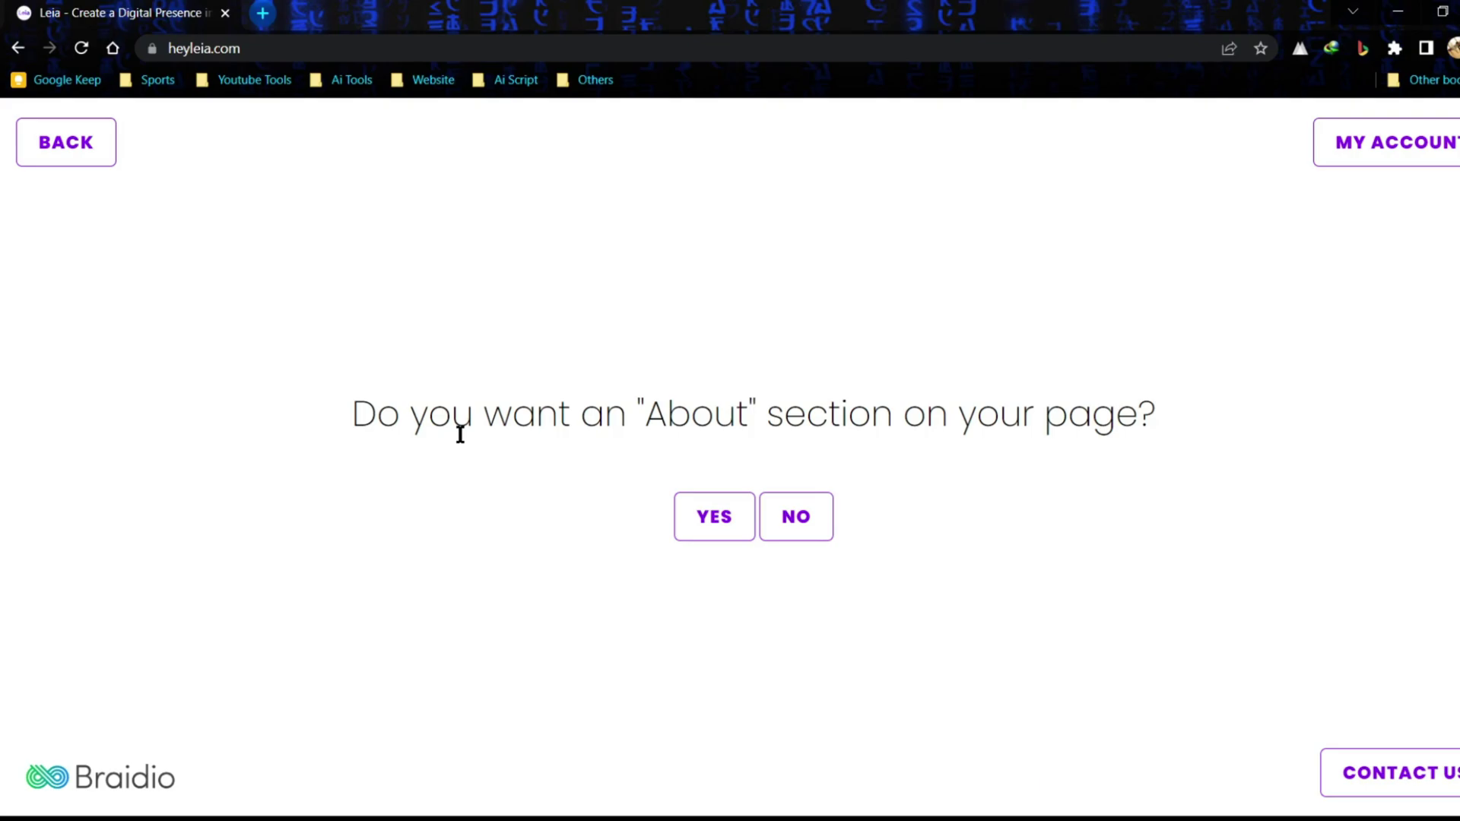
pyautogui.click(722, 525)
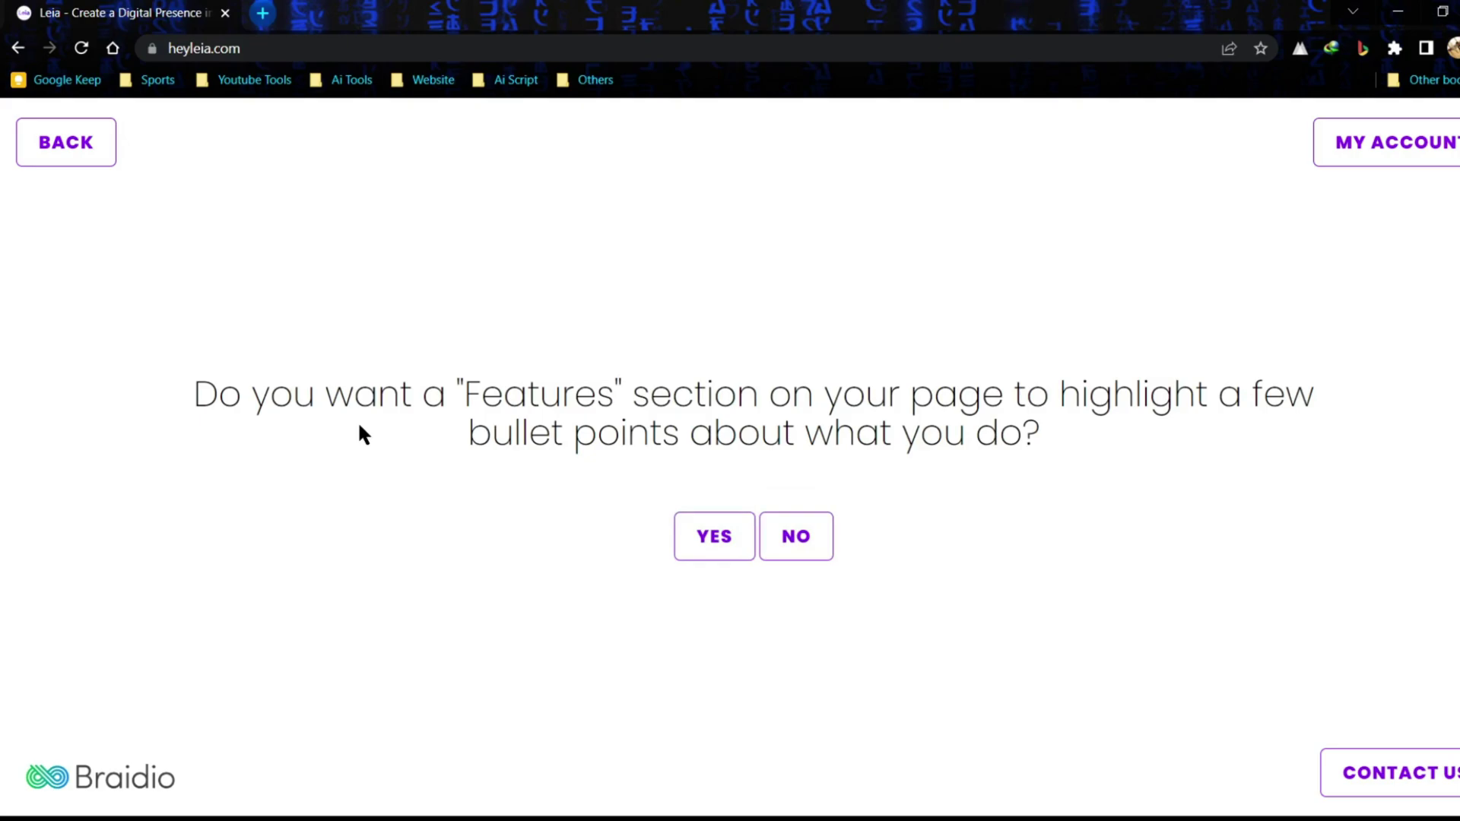
pyautogui.click(707, 553)
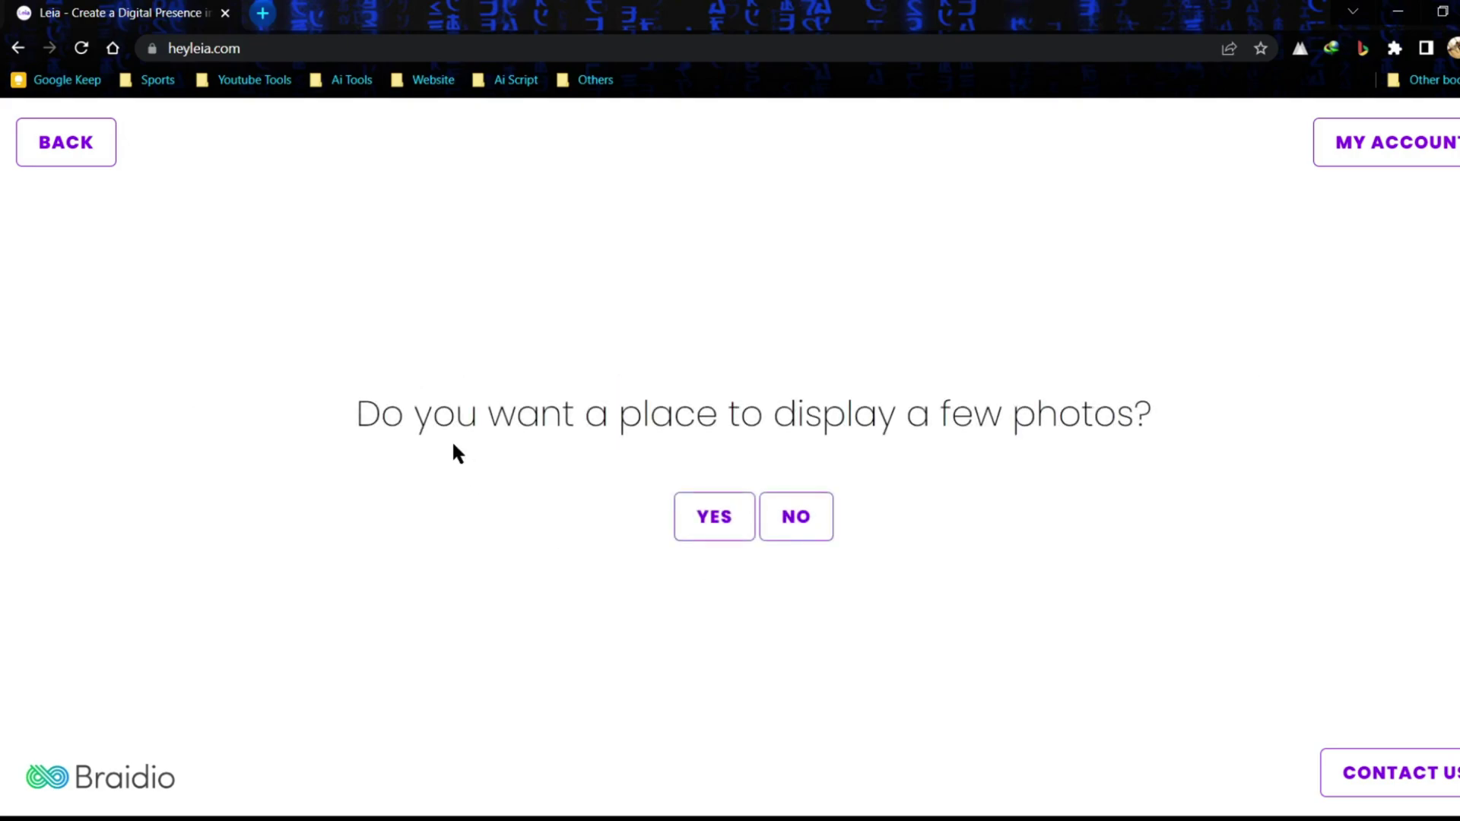
pyautogui.click(698, 534)
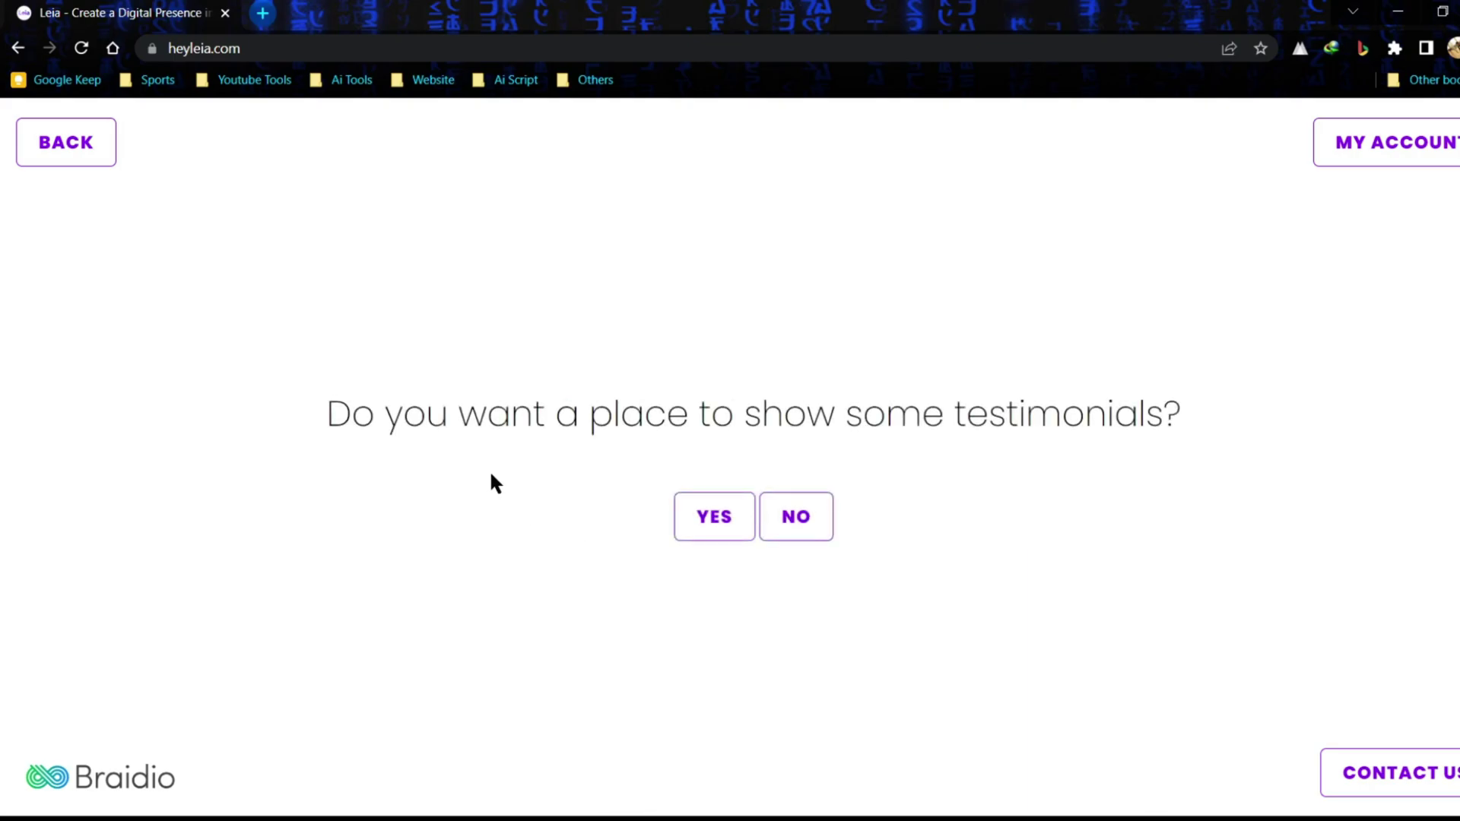
pyautogui.click(715, 536)
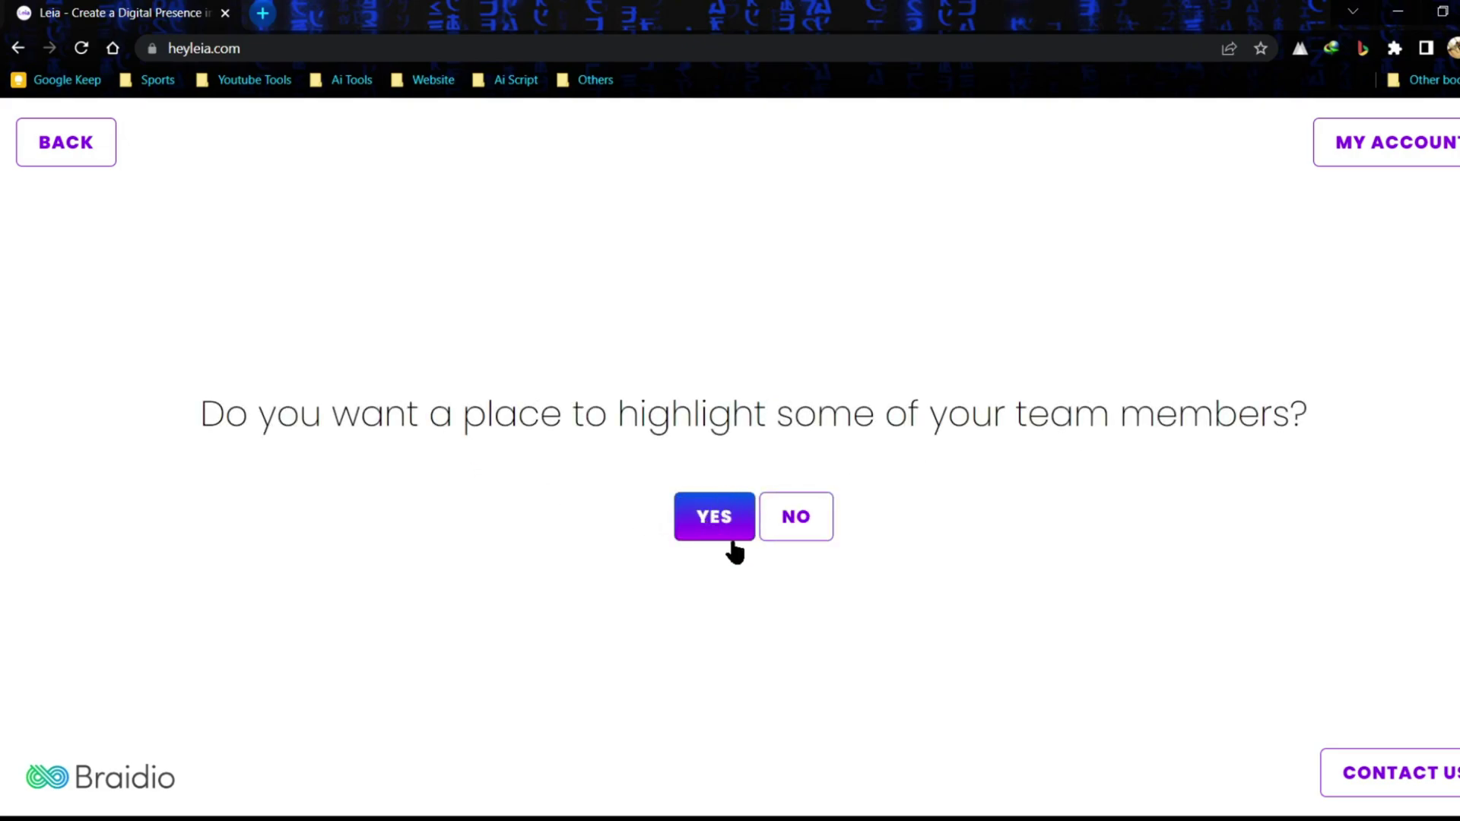
pyautogui.click(796, 522)
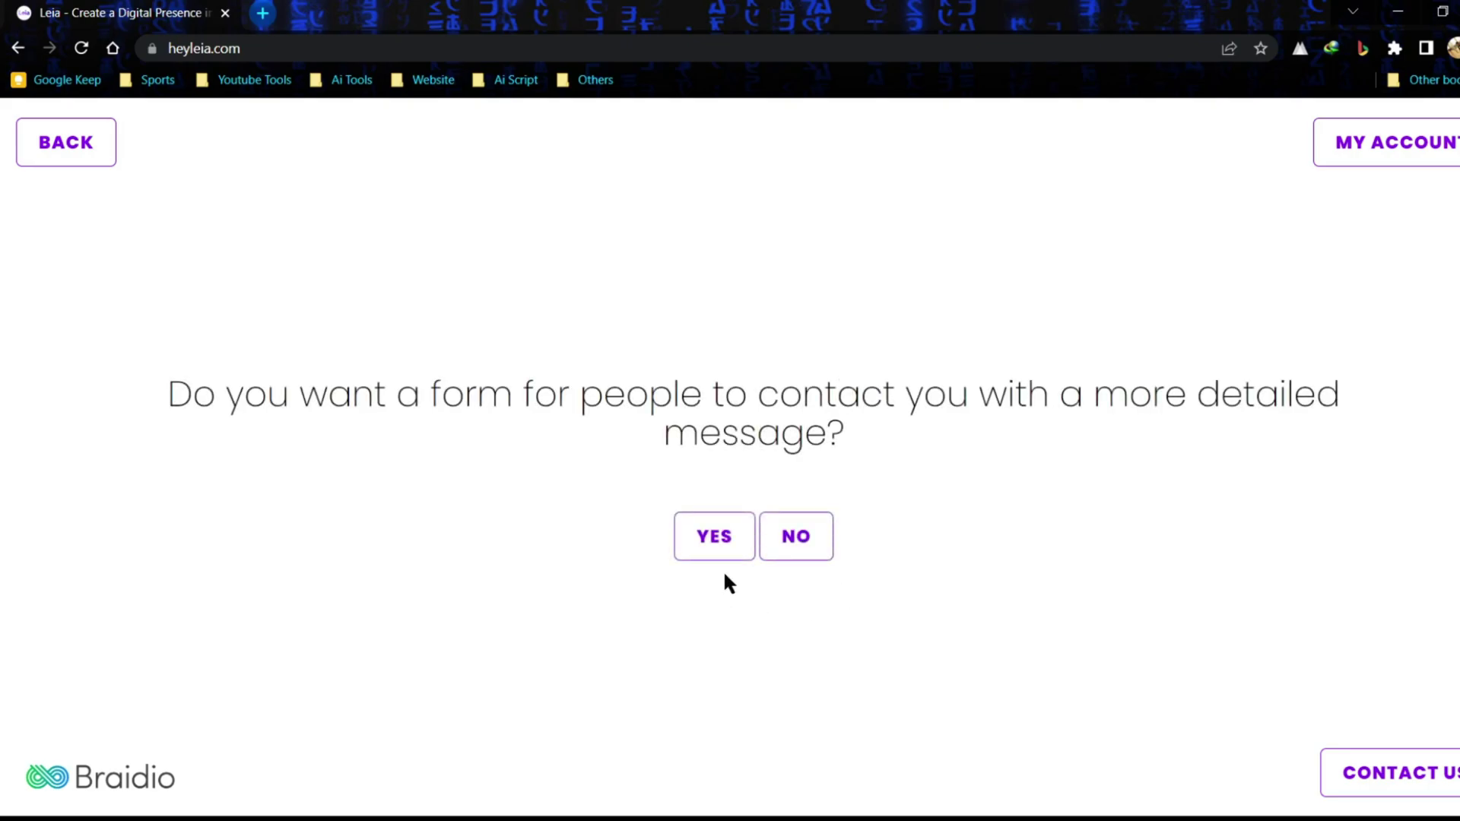
pyautogui.click(714, 536)
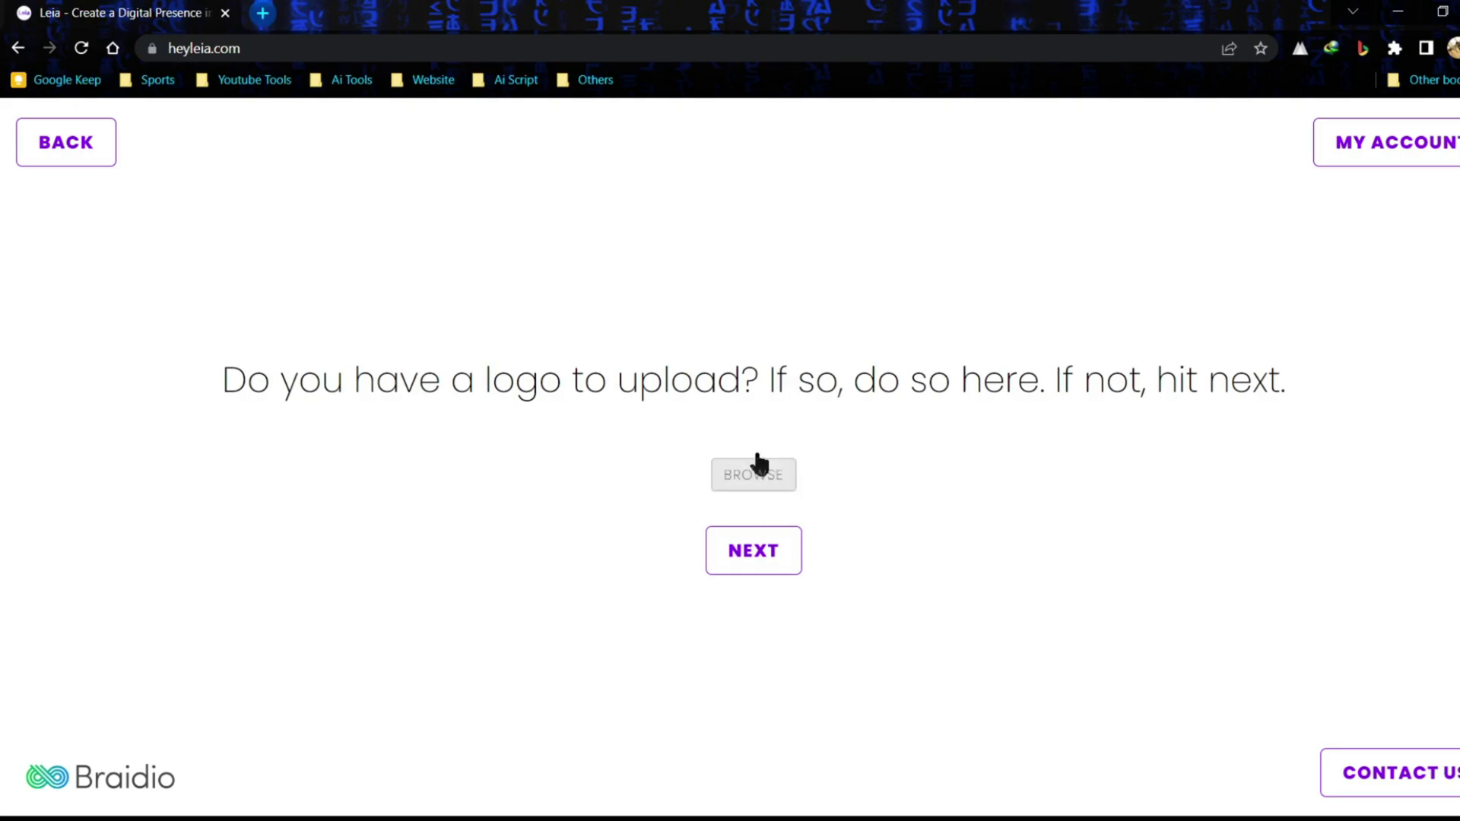
# - Skip the logo upload and leave the existing-website address blank
pyautogui.click(757, 552)
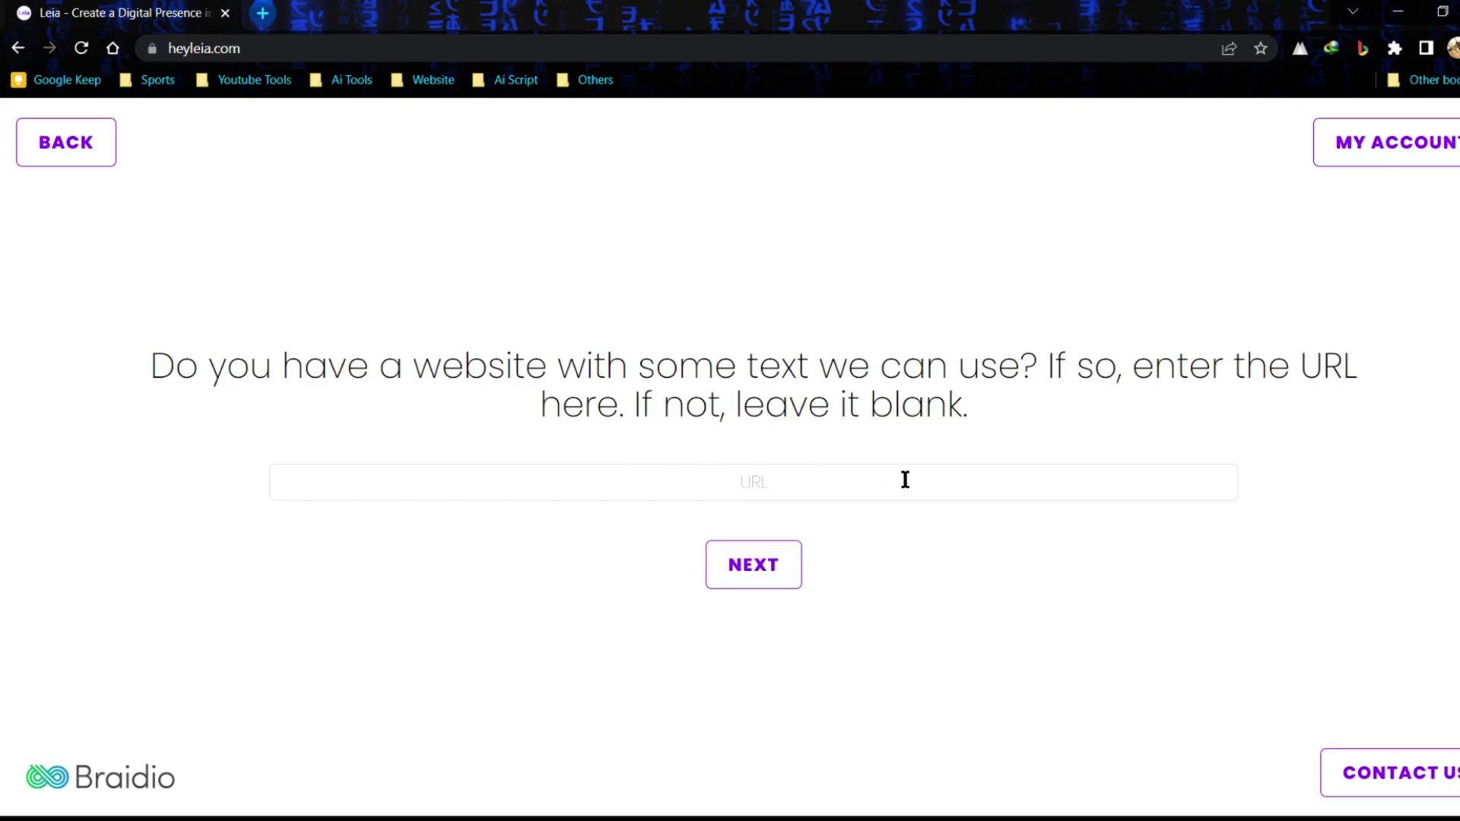
pyautogui.click(878, 483)
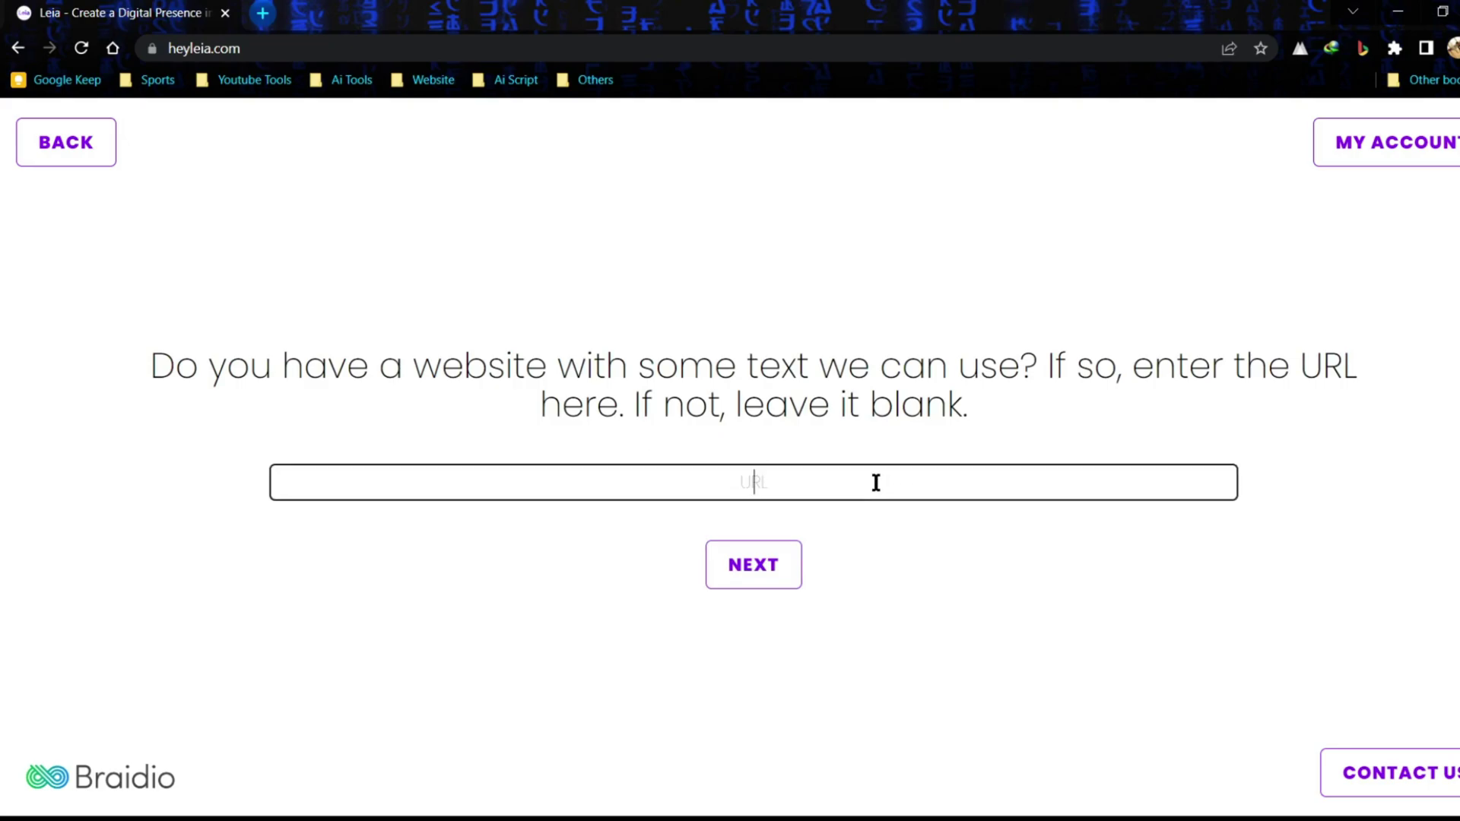
pyautogui.click(753, 572)
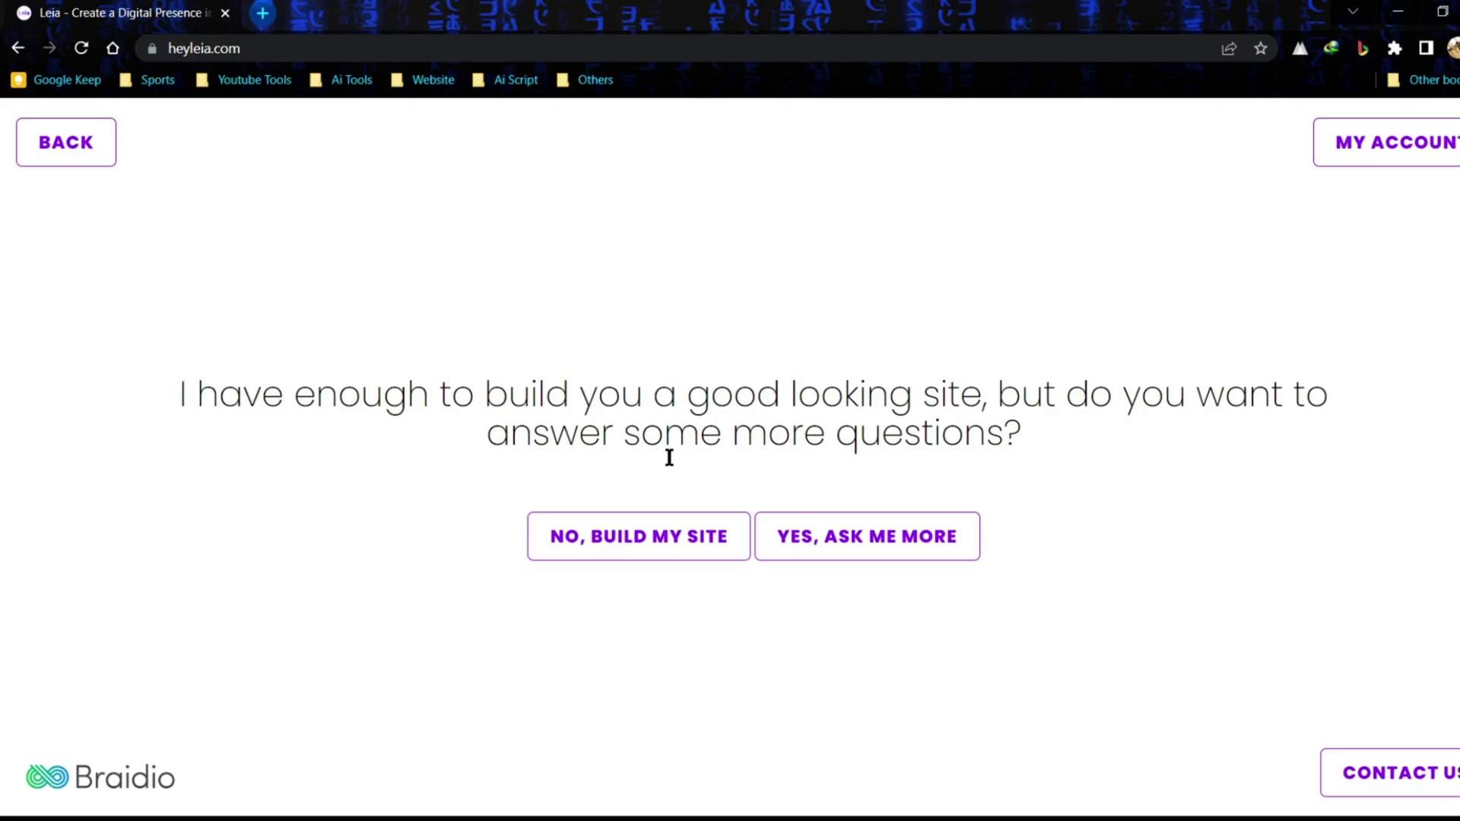
# - Opt for more questions, enter the contact e-mail, pass the robot check and finish setup
pyautogui.click(882, 544)
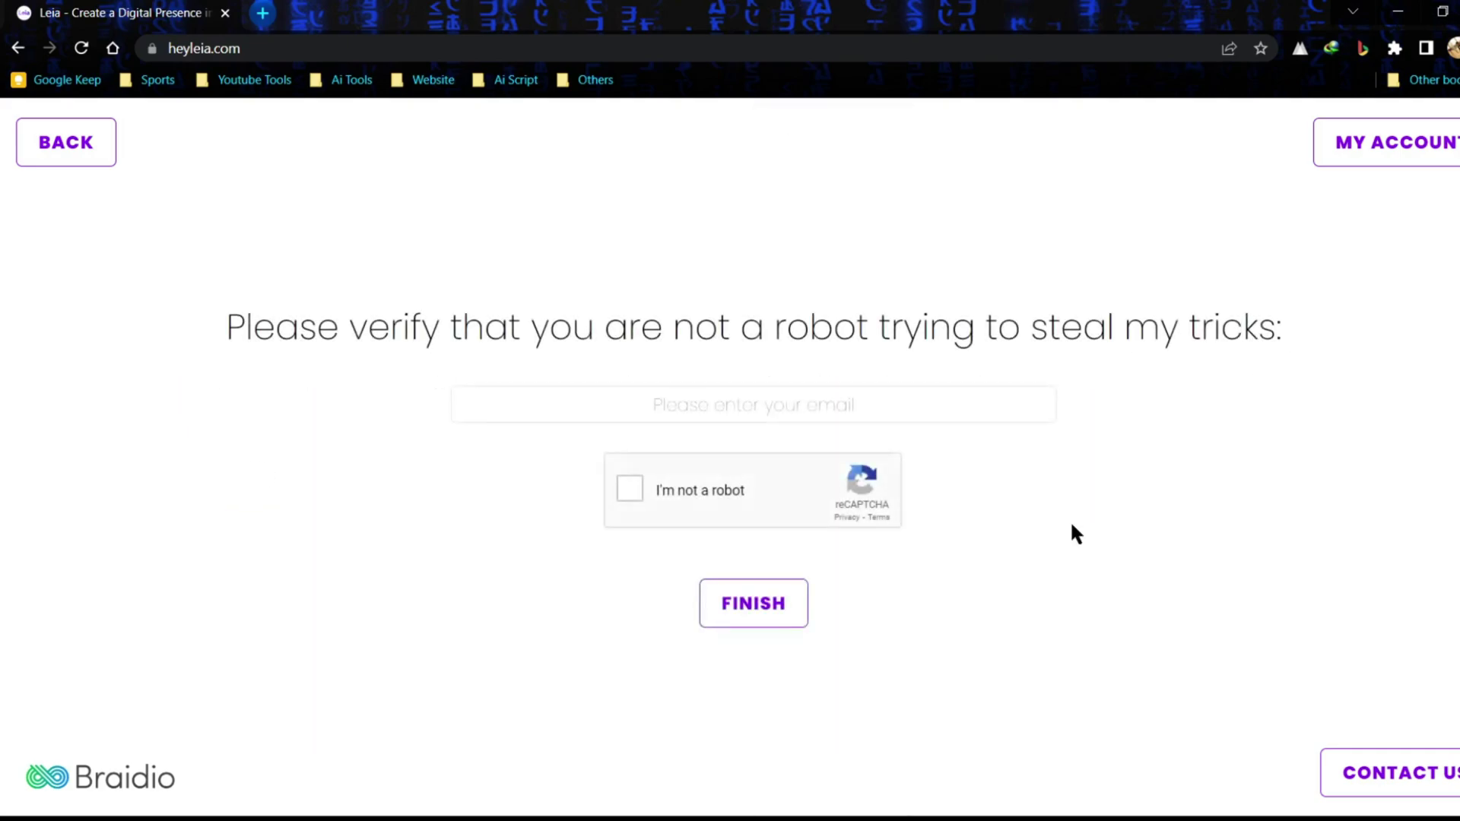
pyautogui.click(1006, 413)
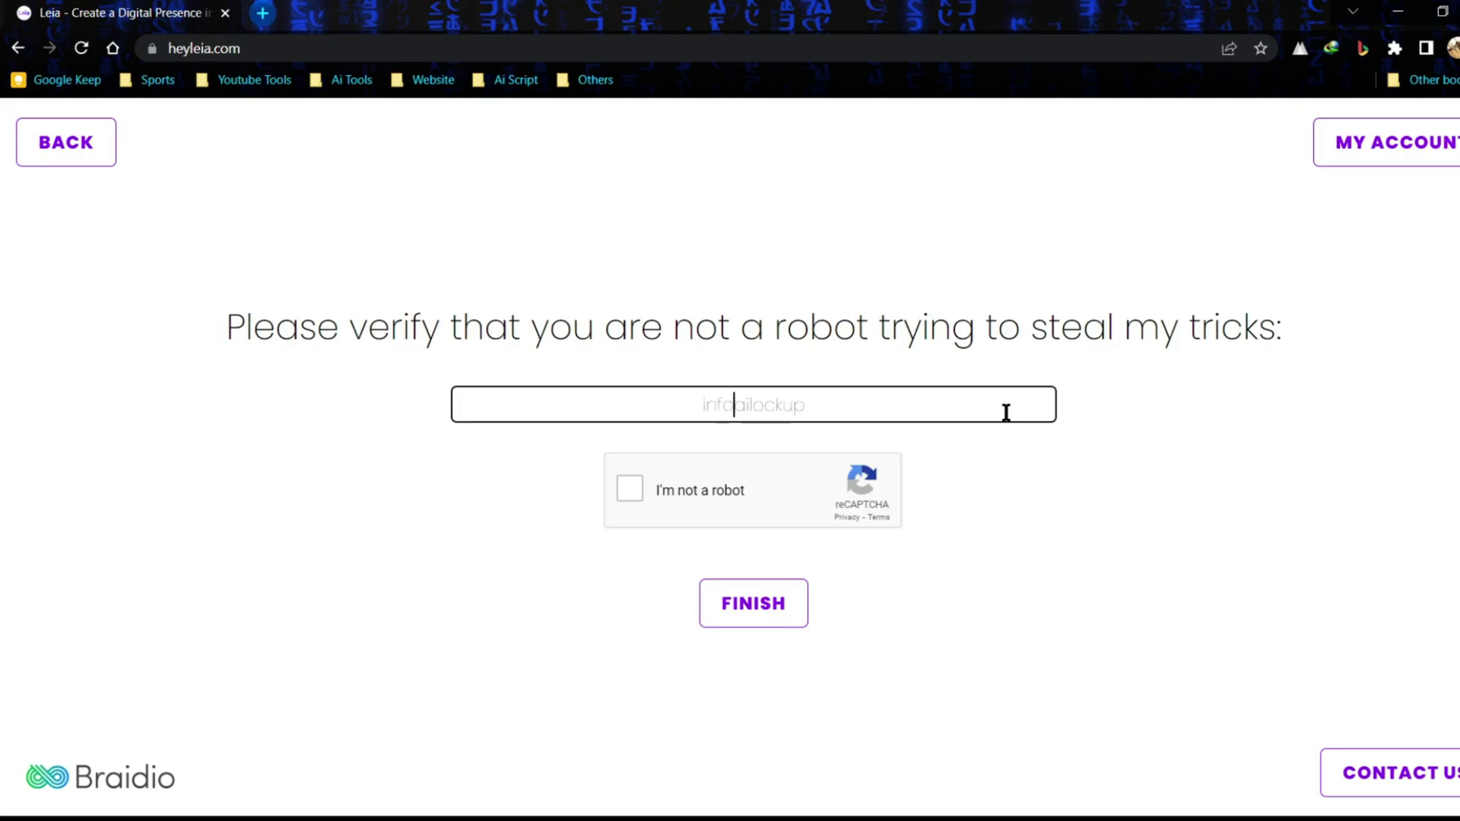
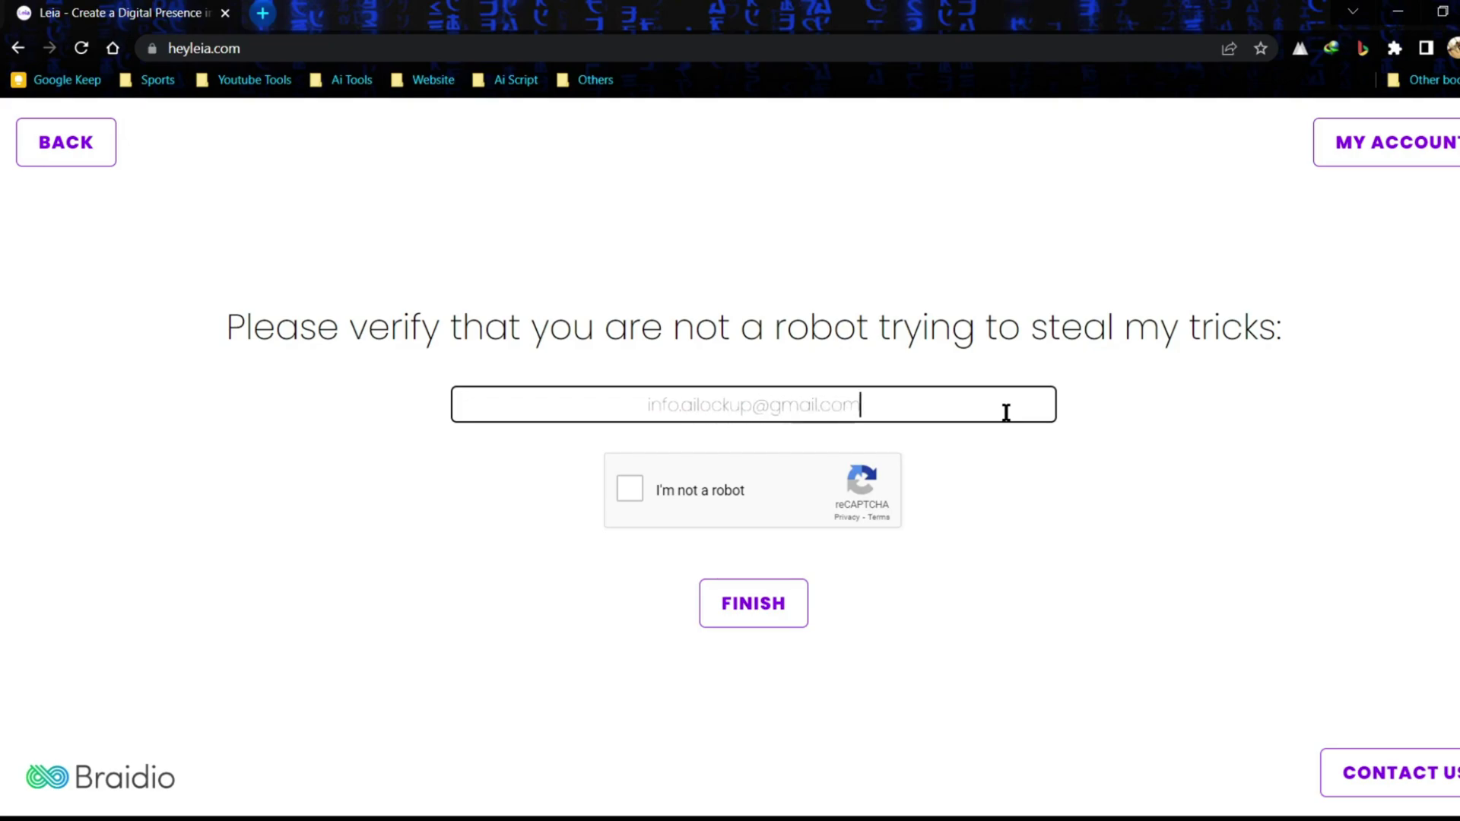
pyautogui.click(627, 485)
pyautogui.click(737, 606)
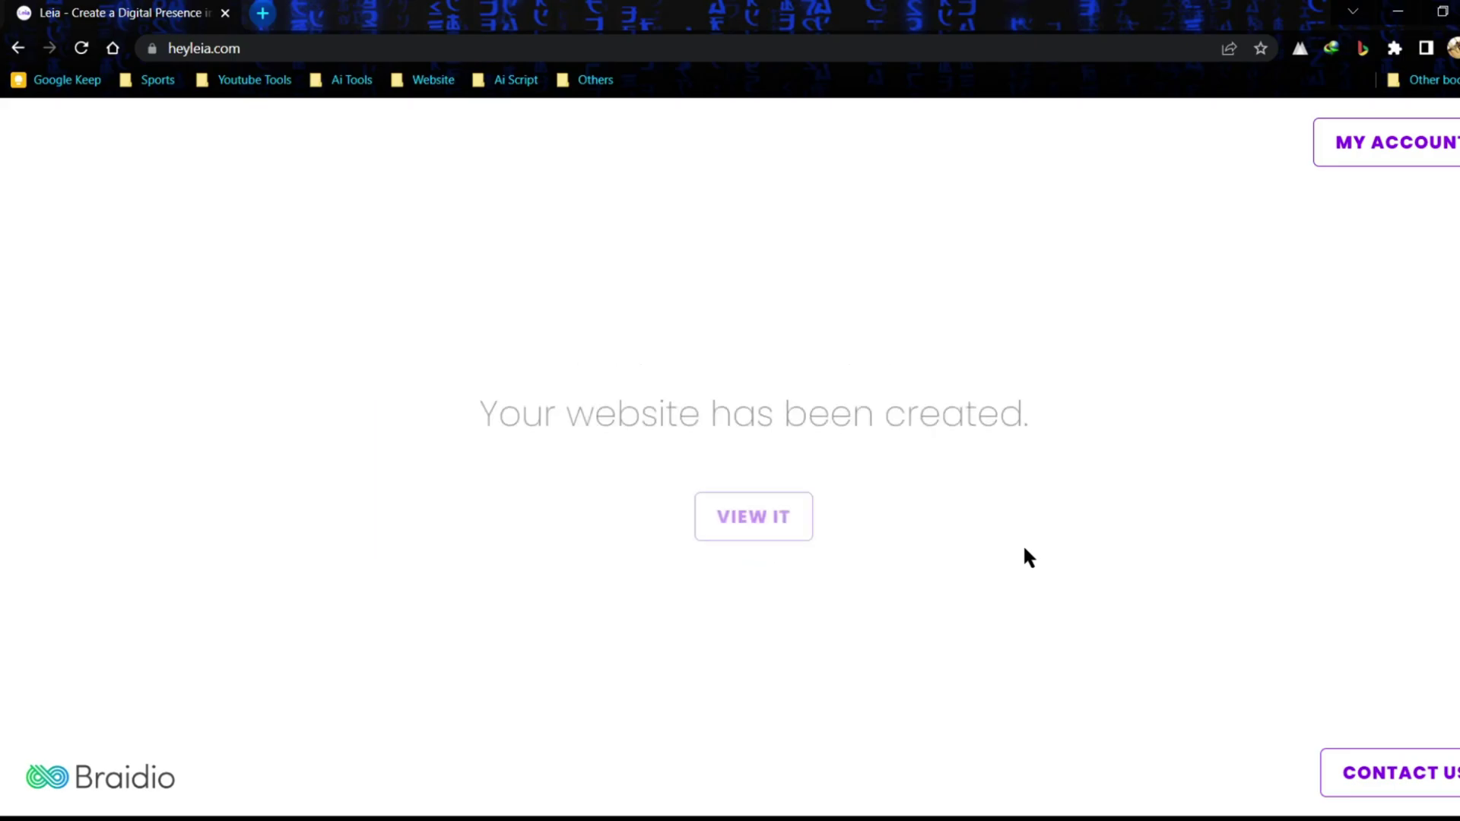
# - Open the new AI CLOTHS site, step through the tour, and preview the mobile then desktop layouts
pyautogui.click(790, 520)
pyautogui.click(934, 596)
pyautogui.click(603, 697)
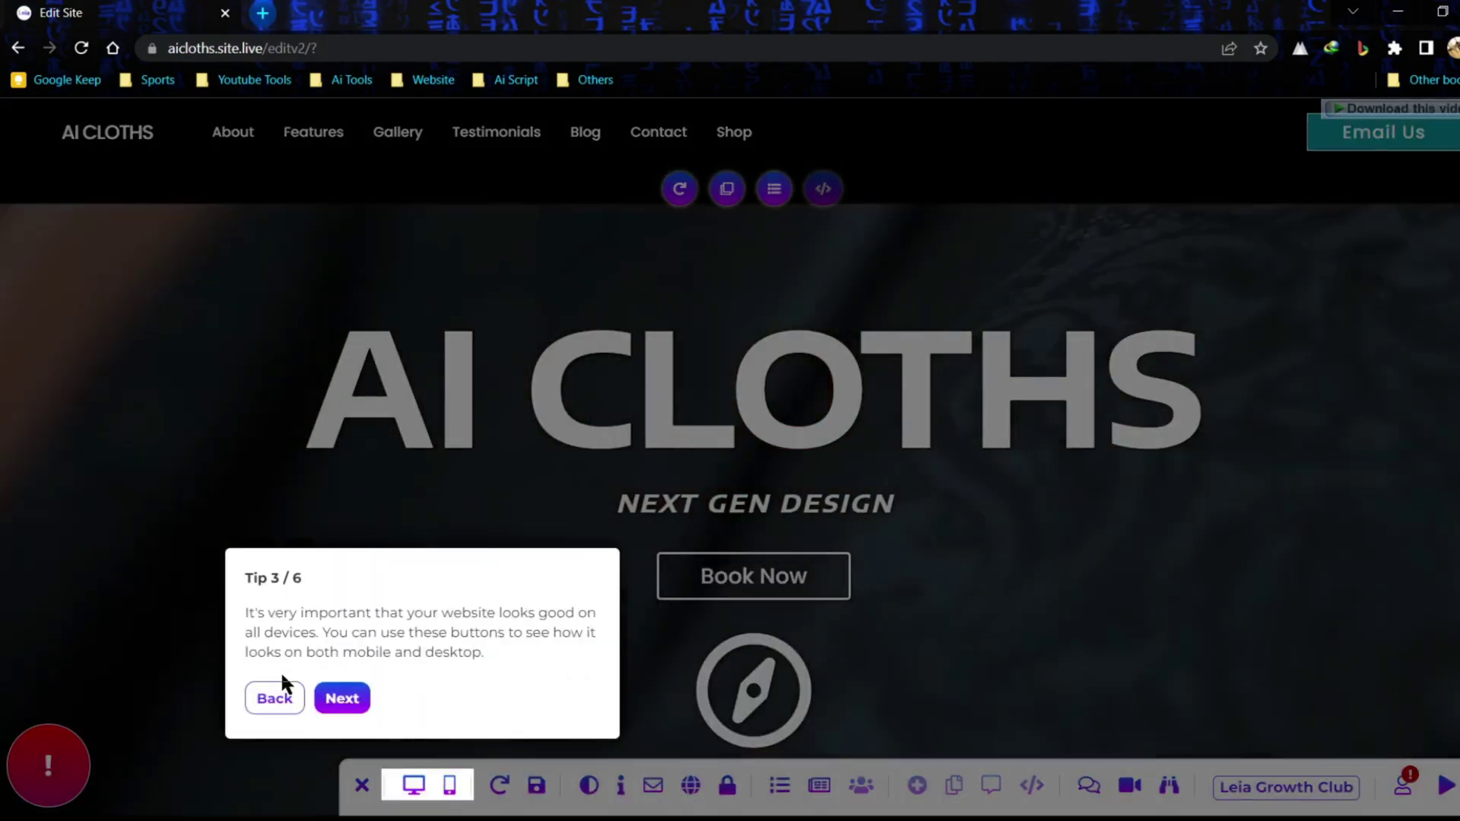
pyautogui.click(454, 787)
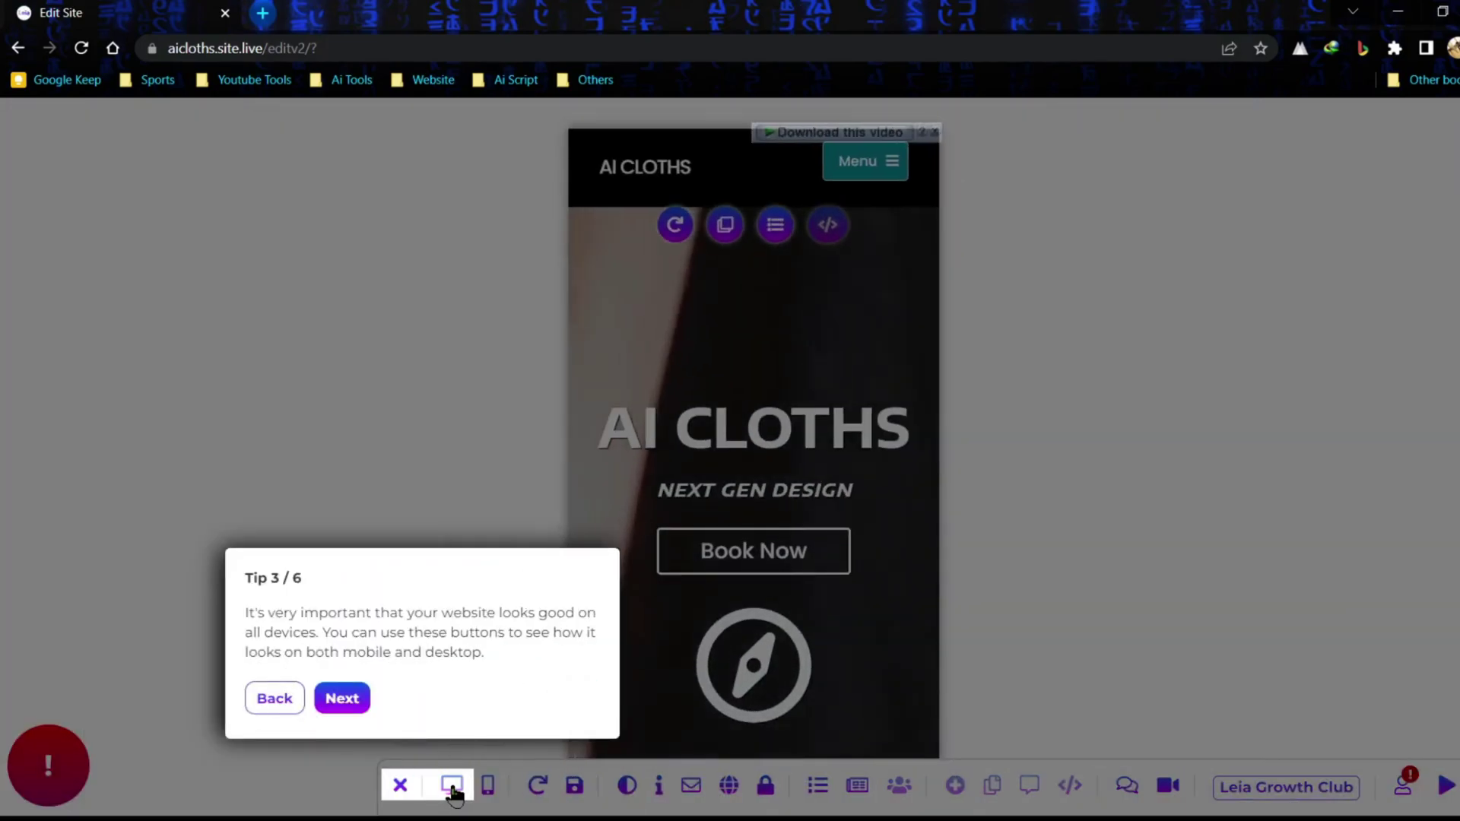
pyautogui.click(454, 787)
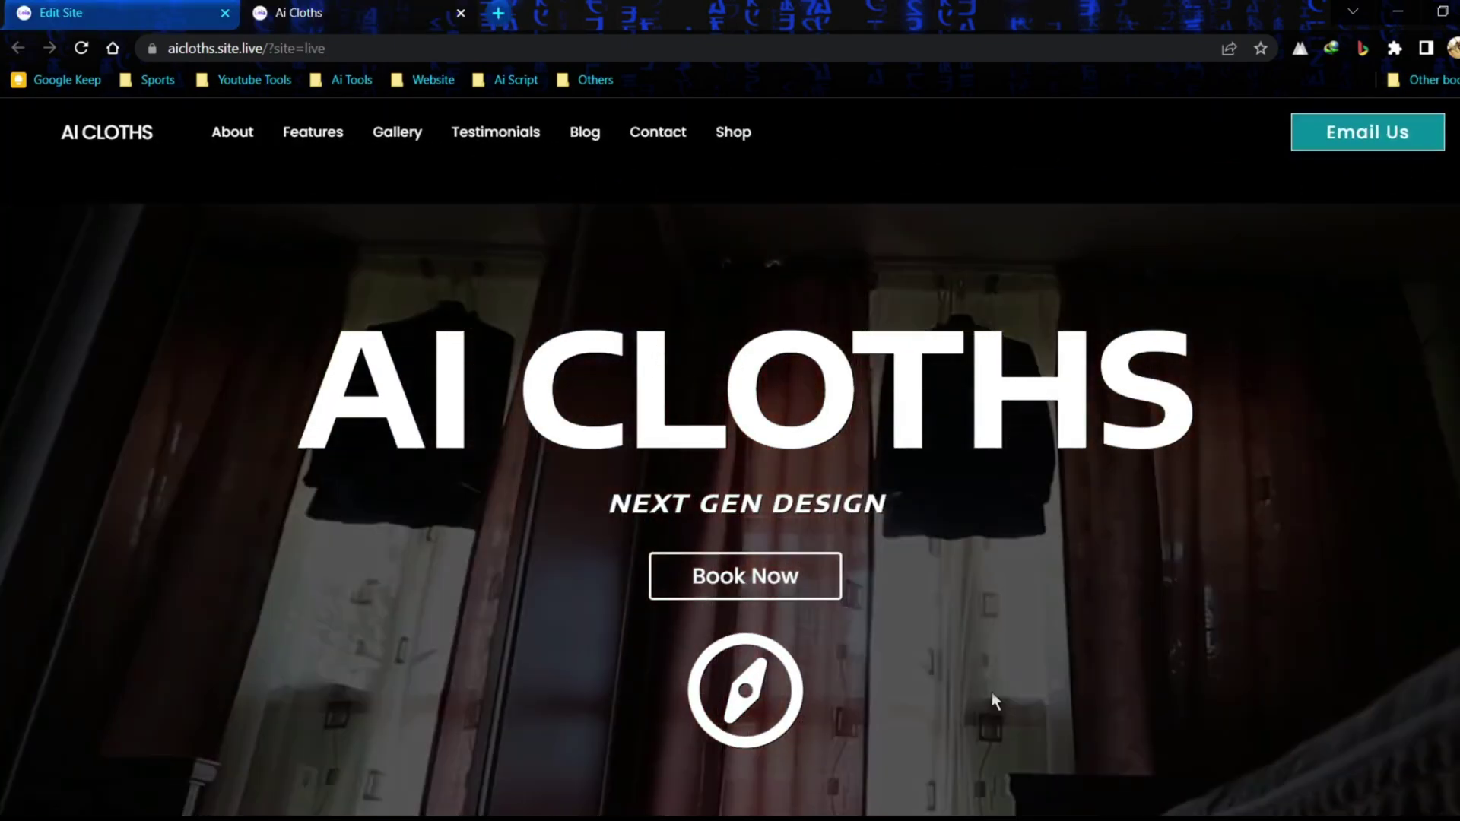
# - Scroll the live AI Cloths site down to the Get In Touch form and back up
pyautogui.scroll(-4, 886, 427)
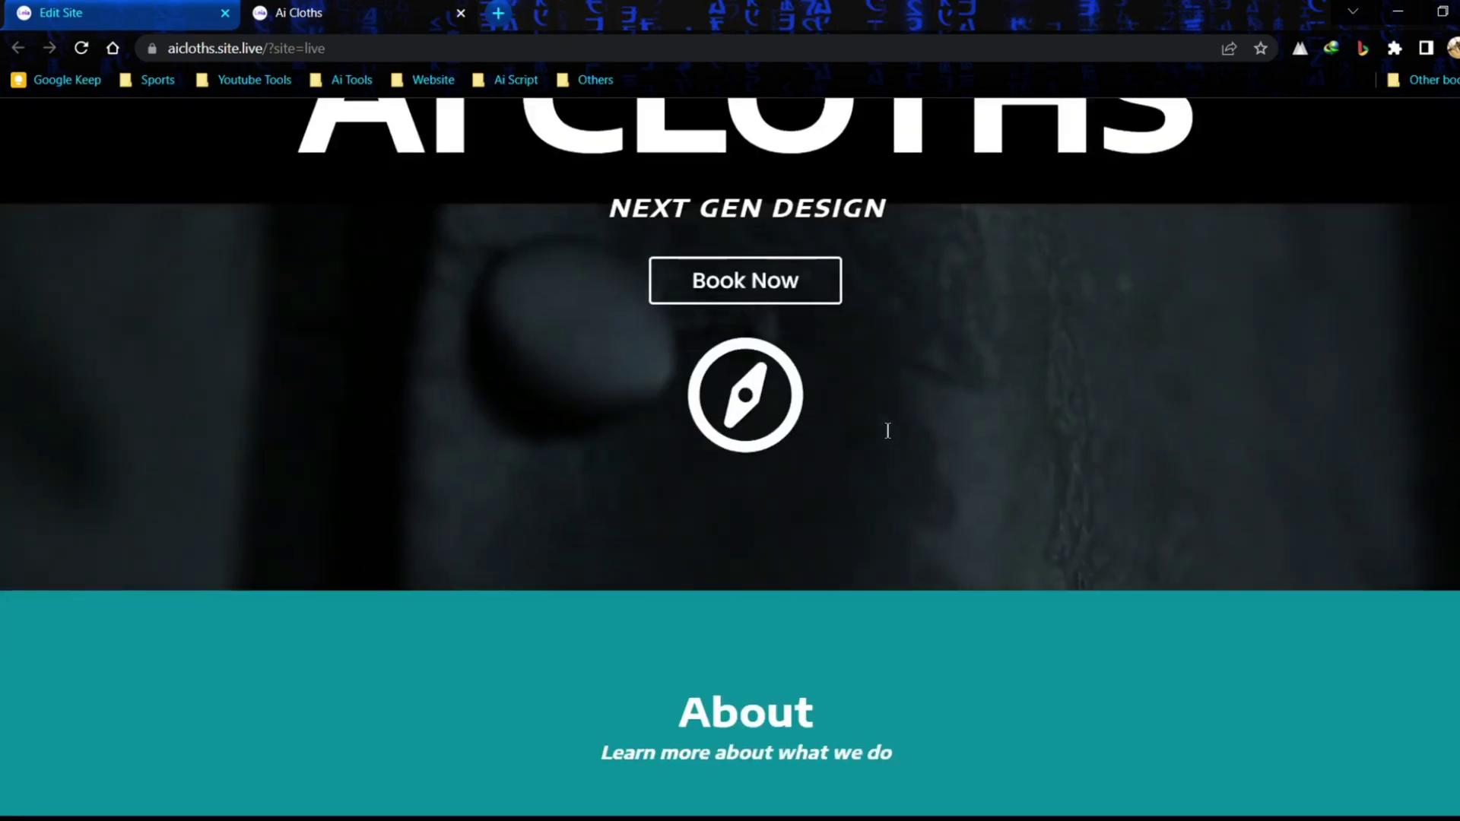
pyautogui.scroll(-12, 885, 430)
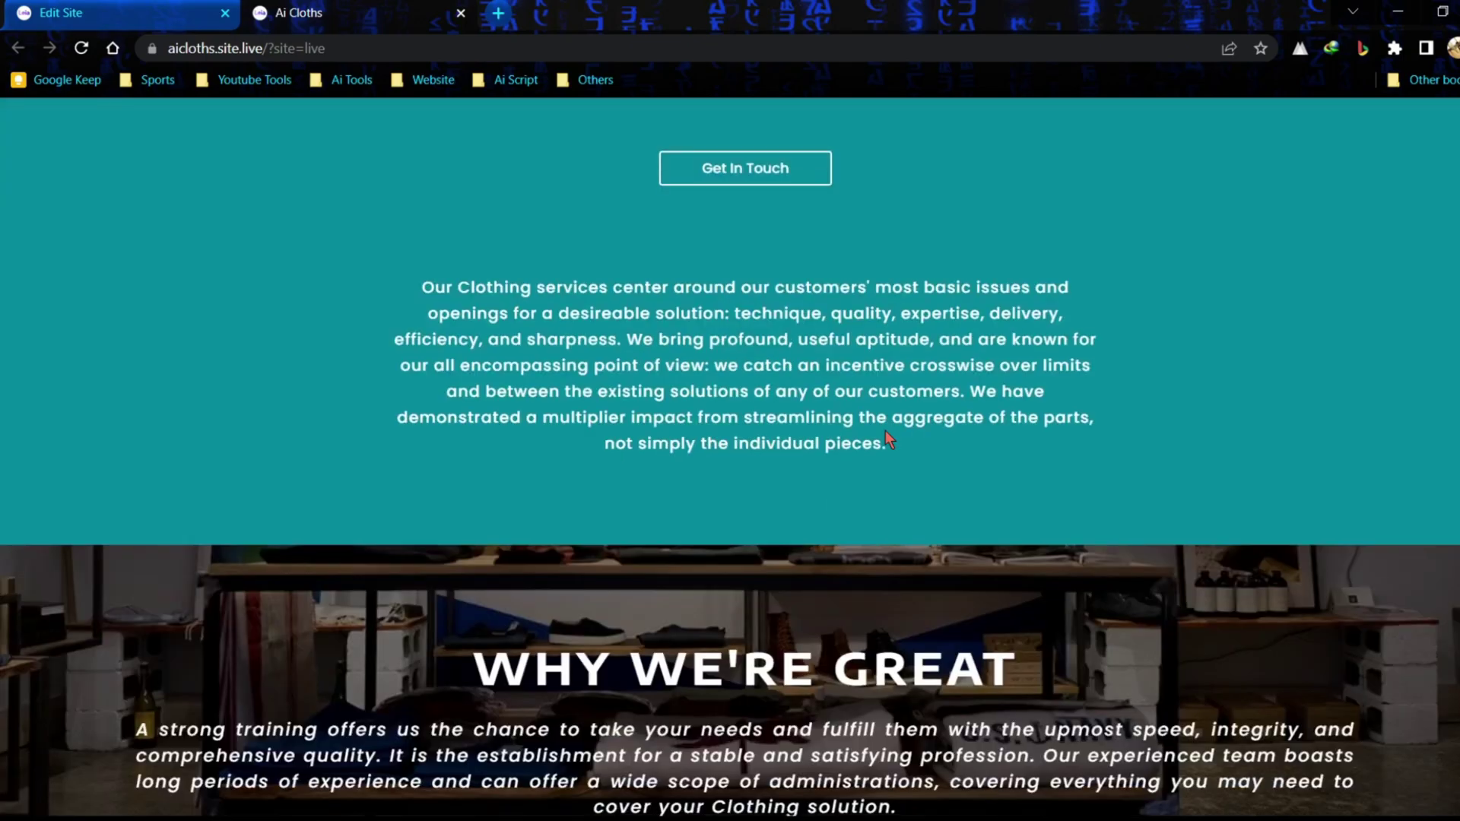
pyautogui.scroll(-7, 885, 430)
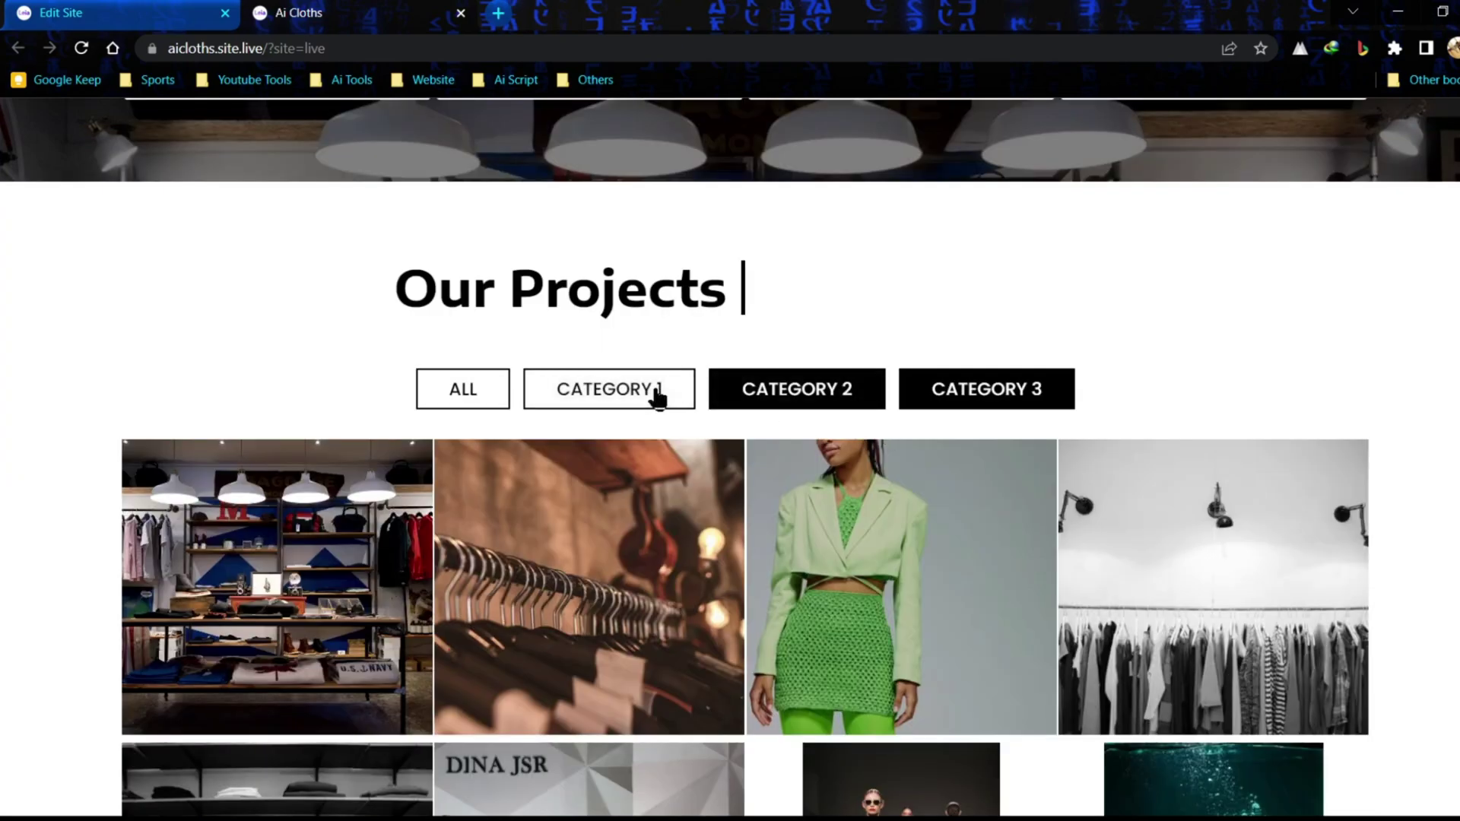
pyautogui.scroll(-20, 855, 491)
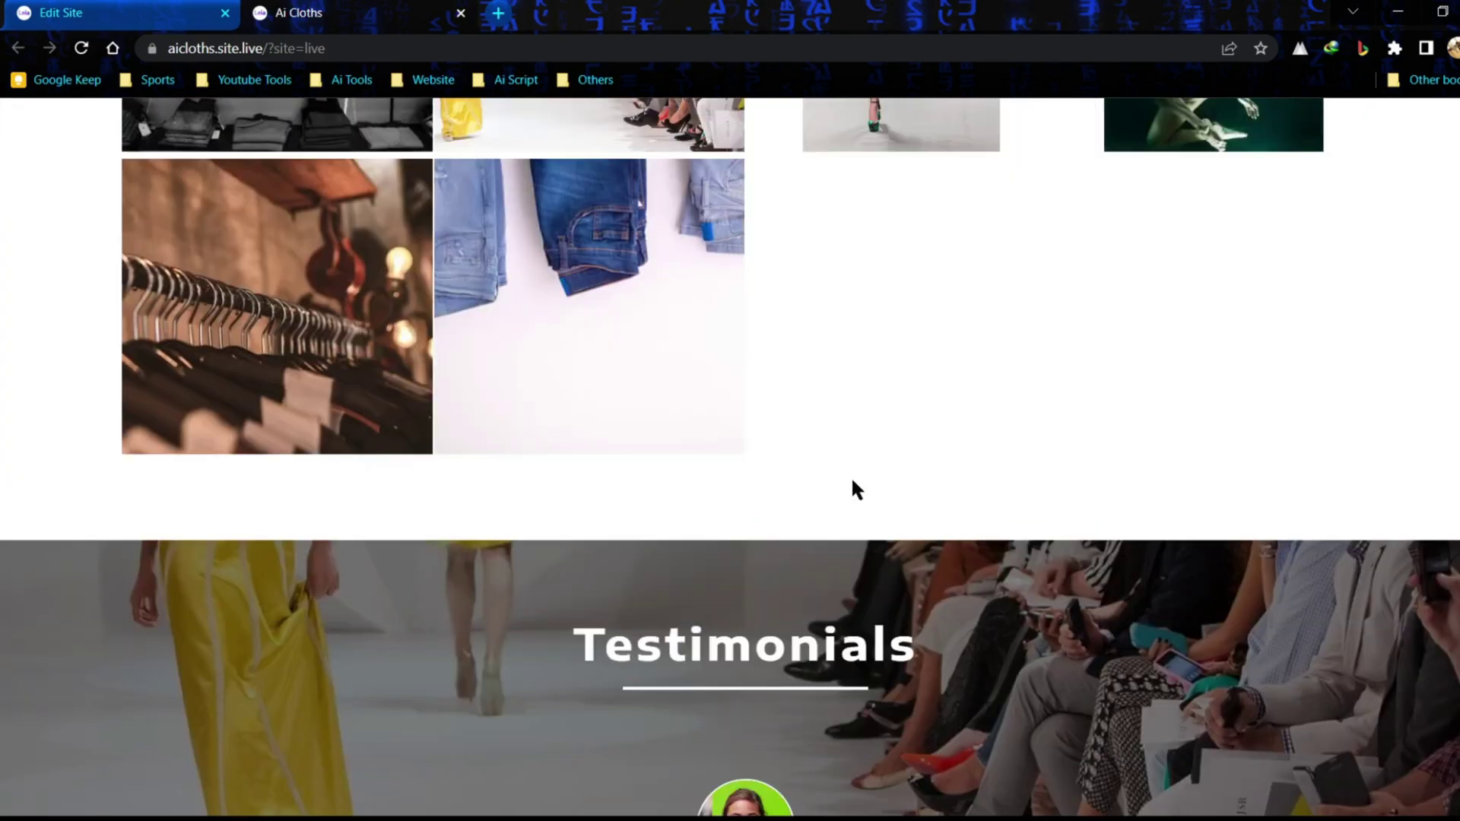
pyautogui.scroll(-8, 853, 482)
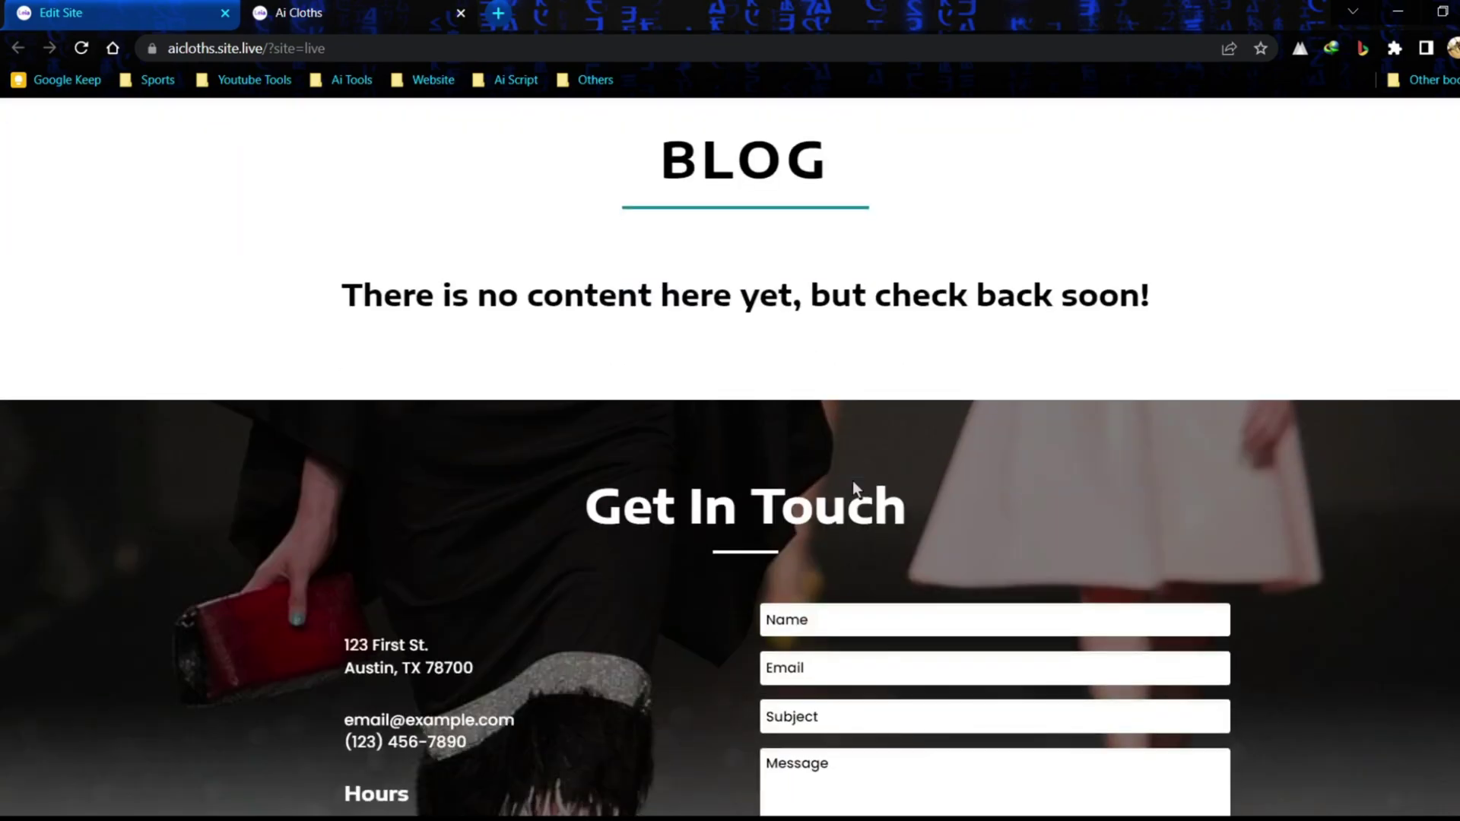
pyautogui.scroll(20, 1418, 600)
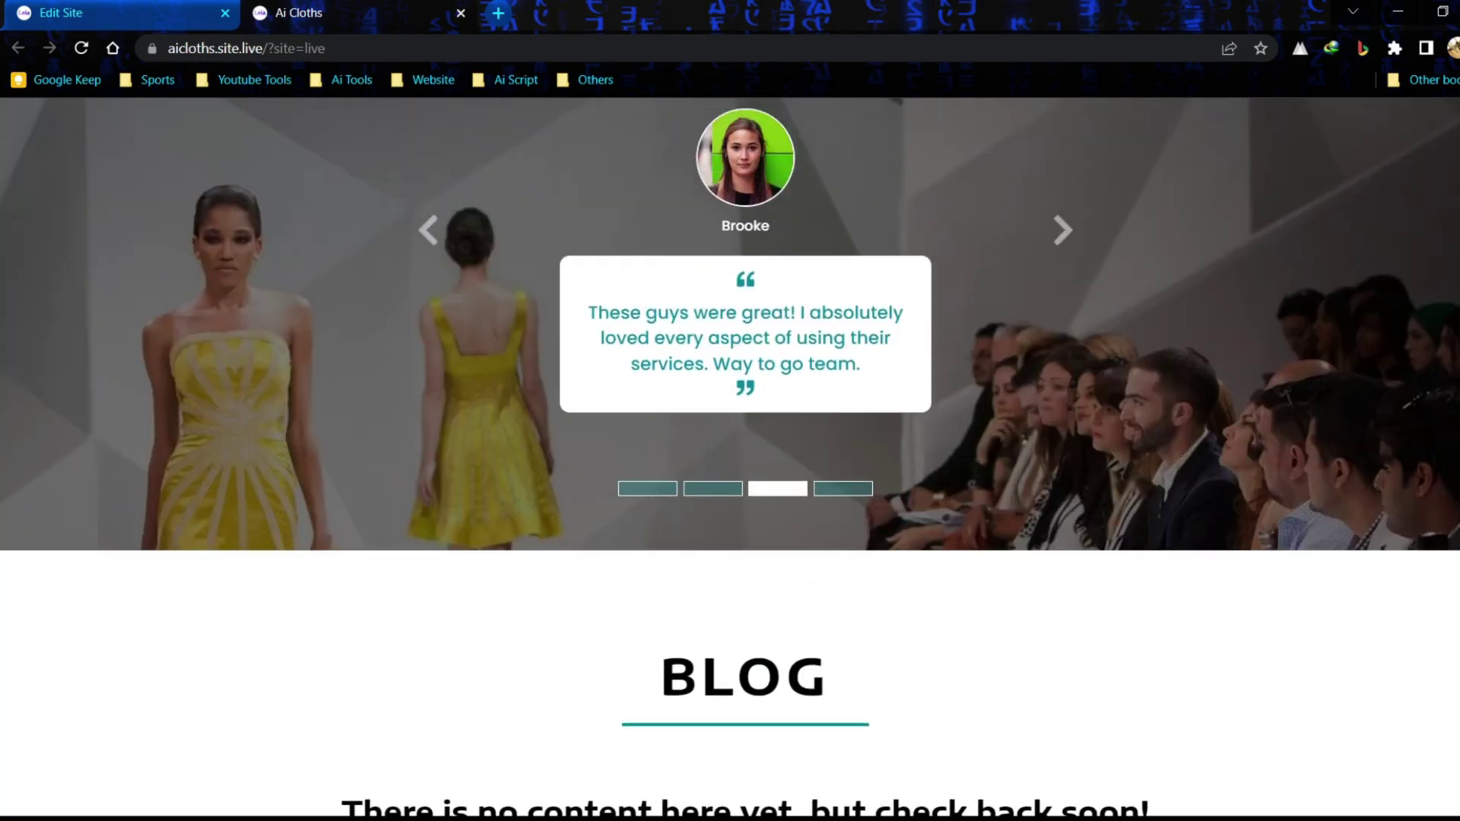
pyautogui.scroll(10, 730, 456)
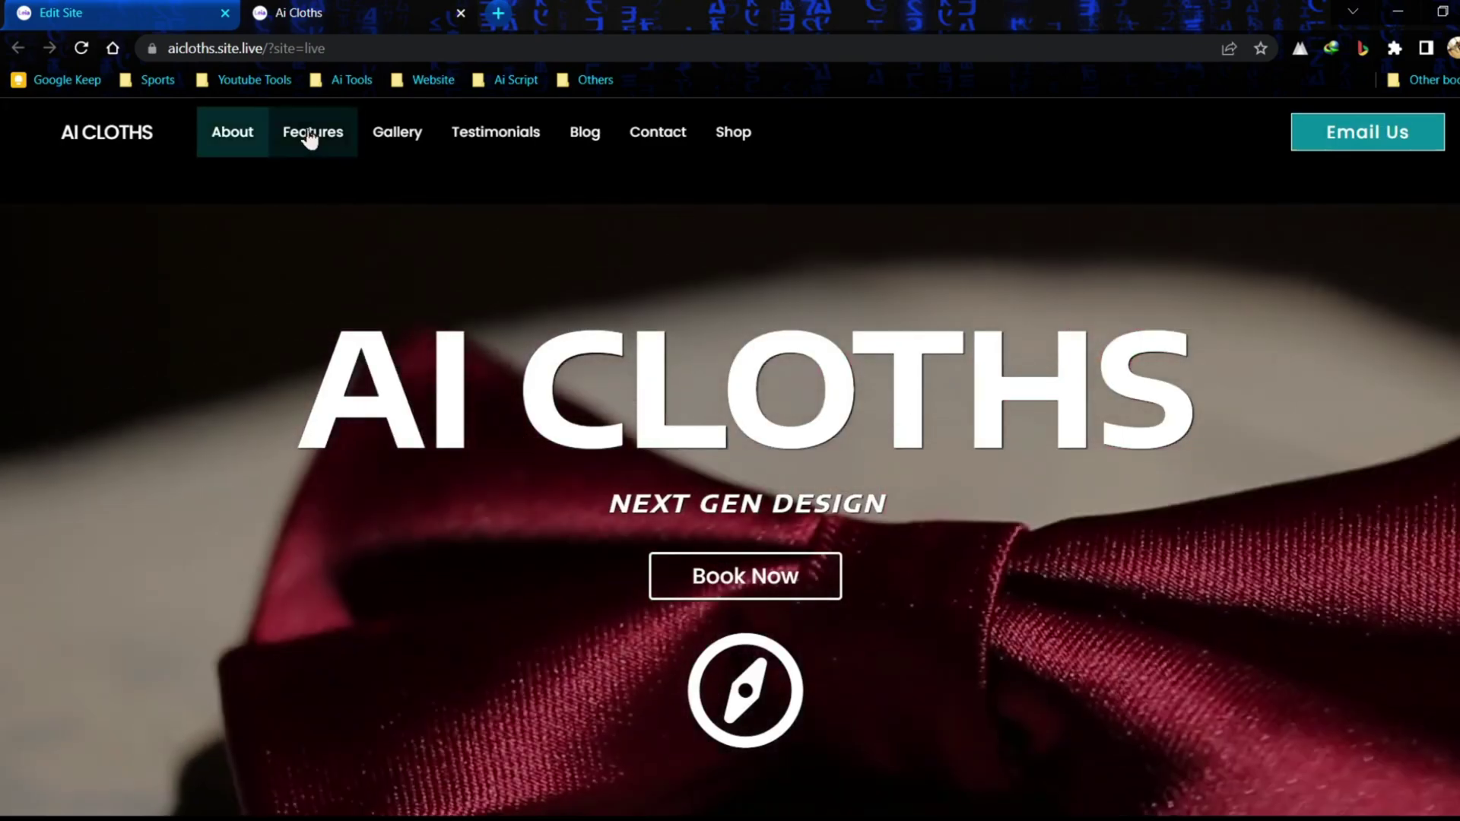
# - Back in the editor, keep the aicloths.site.live domain and opt to save the site to an account
pyautogui.click(448, 13)
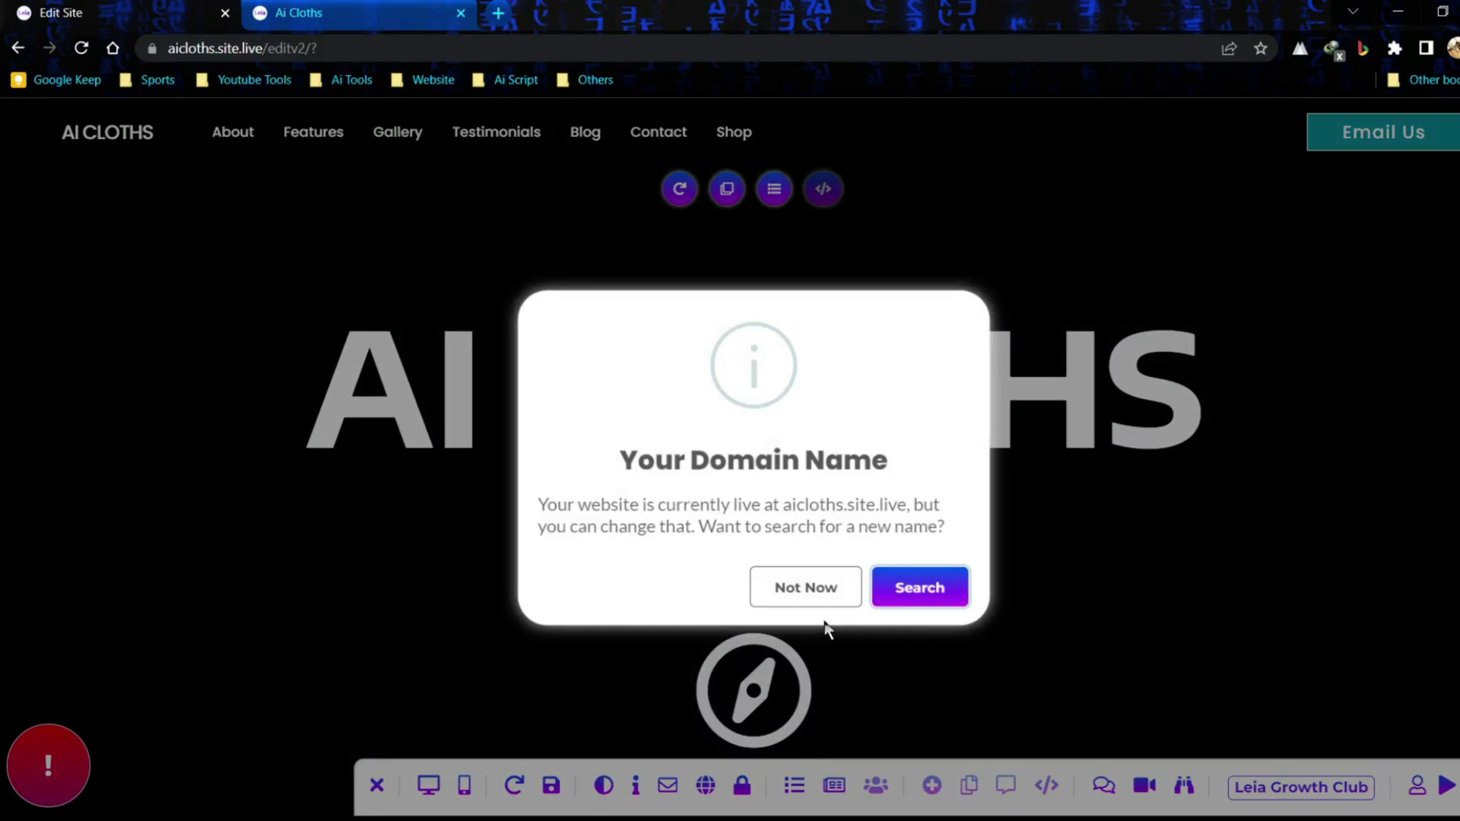
pyautogui.moveTo(546, 504); pyautogui.dragTo(940, 505)
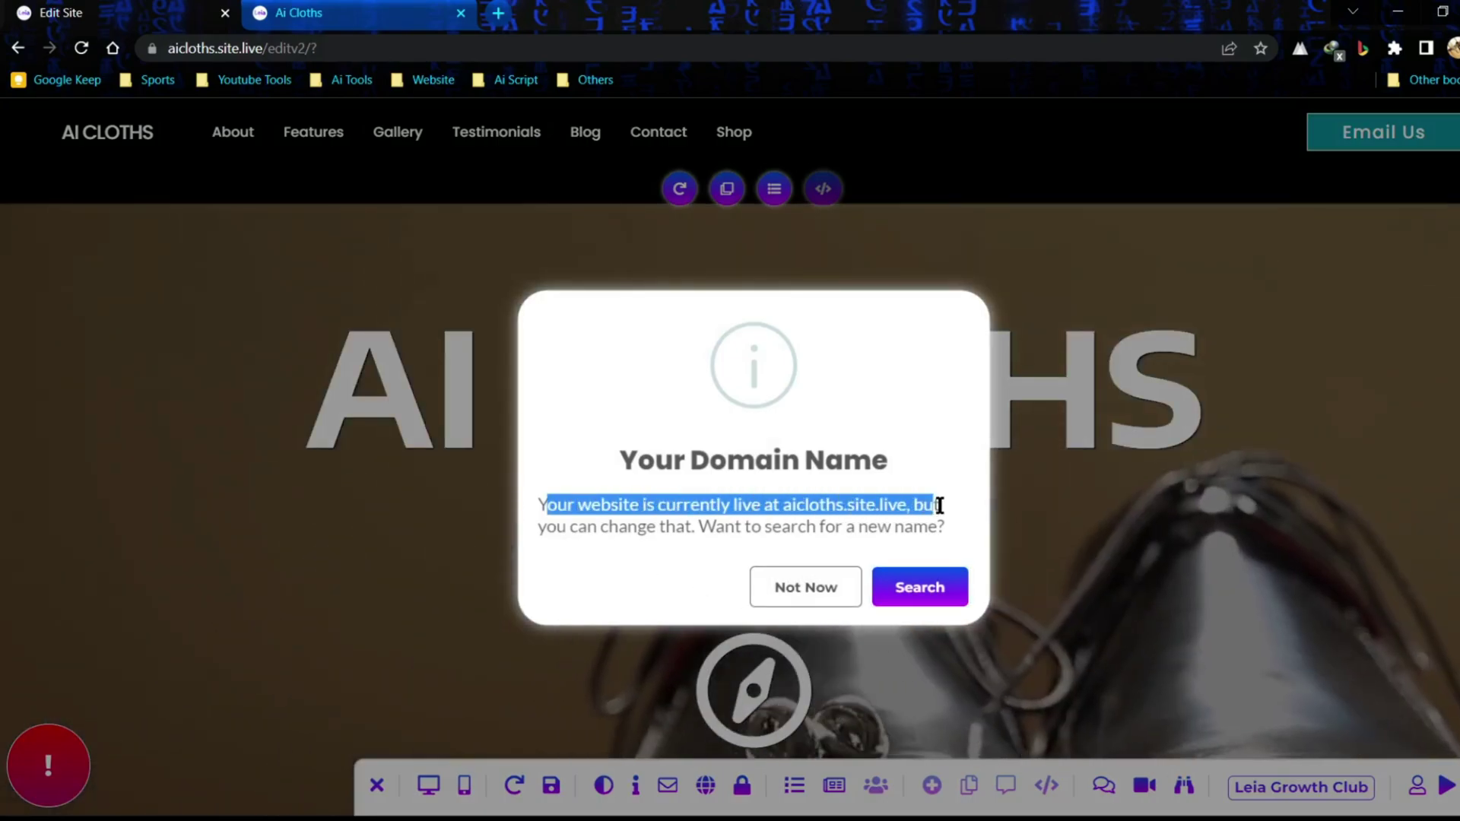
pyautogui.click(805, 512)
pyautogui.moveTo(791, 505); pyautogui.dragTo(916, 505)
pyautogui.click(632, 528)
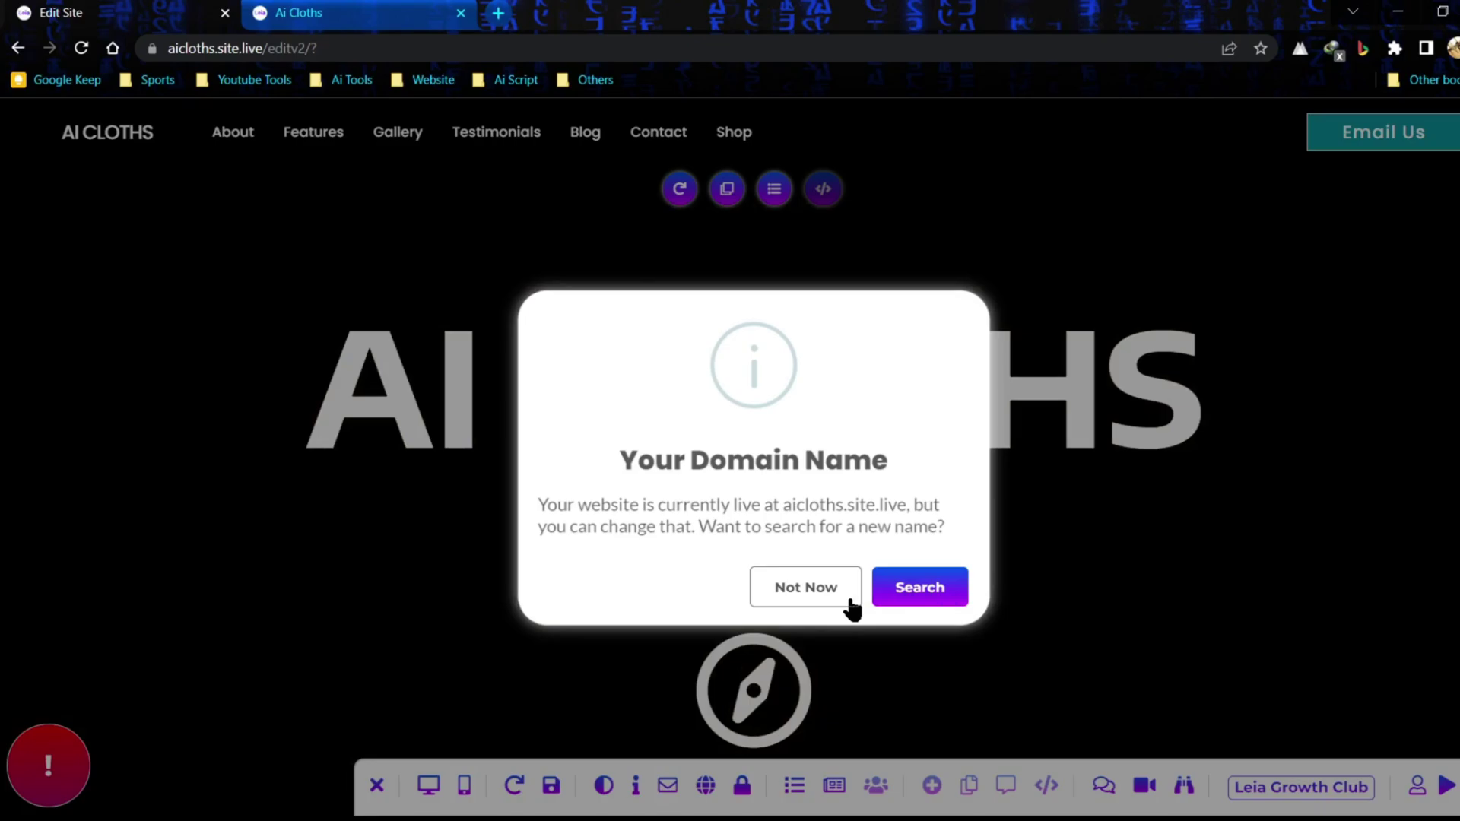
pyautogui.click(850, 599)
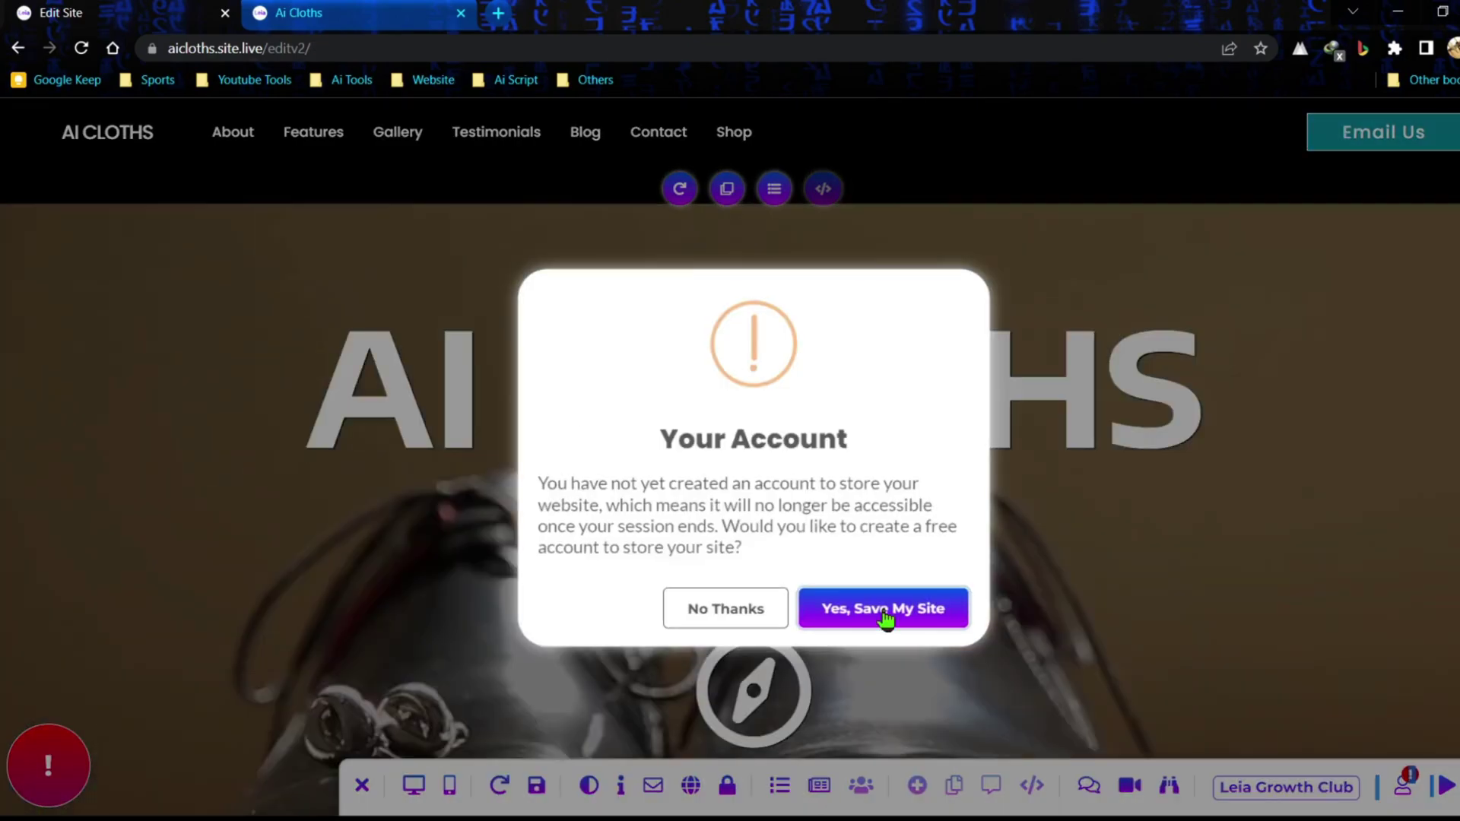
pyautogui.click(884, 618)
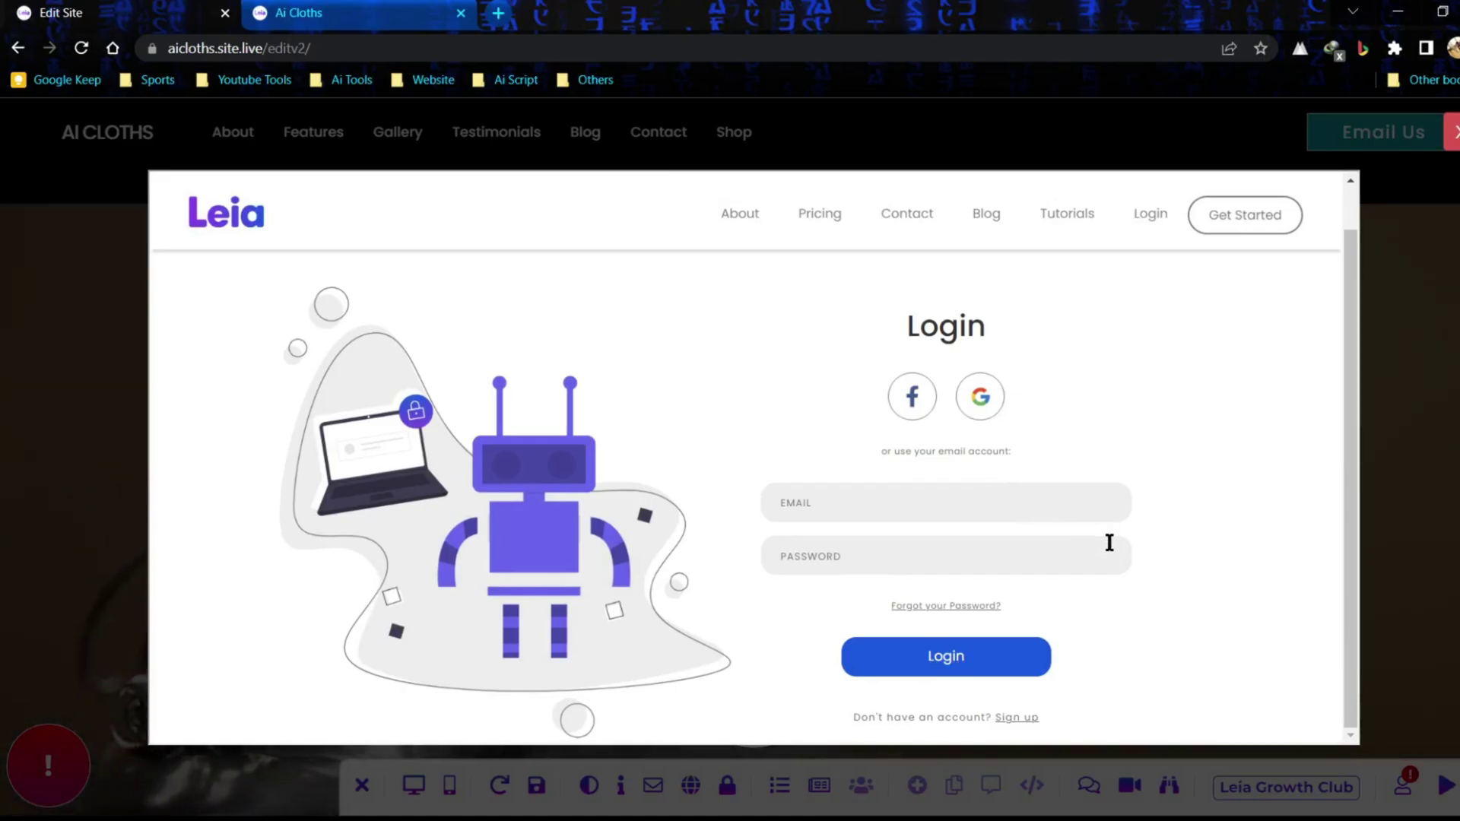
# - Open the saved-websites dashboard and view the Manage and Upgrade options for Ai Cloths
pyautogui.click(1014, 719)
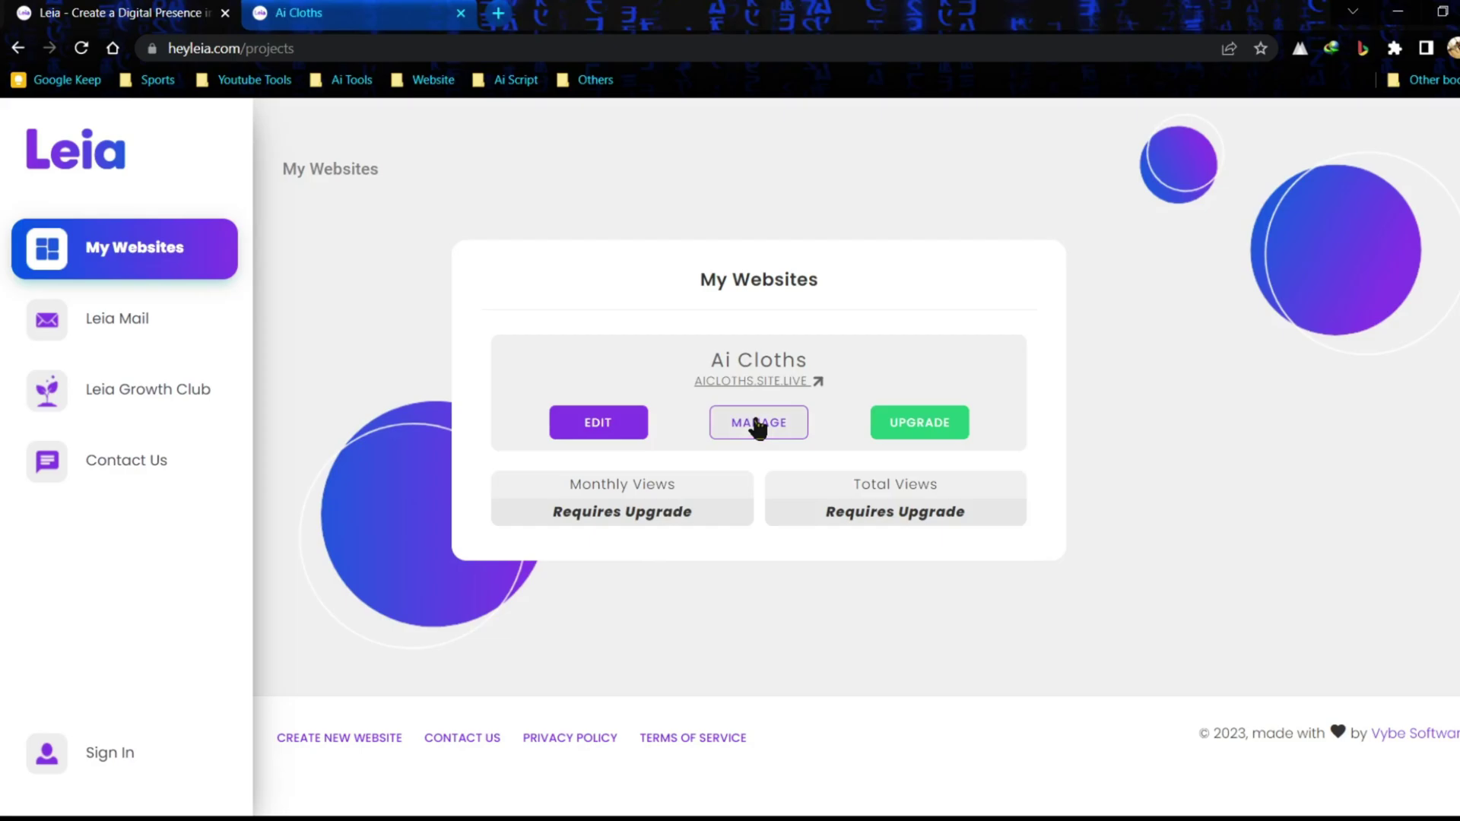
pyautogui.click(761, 424)
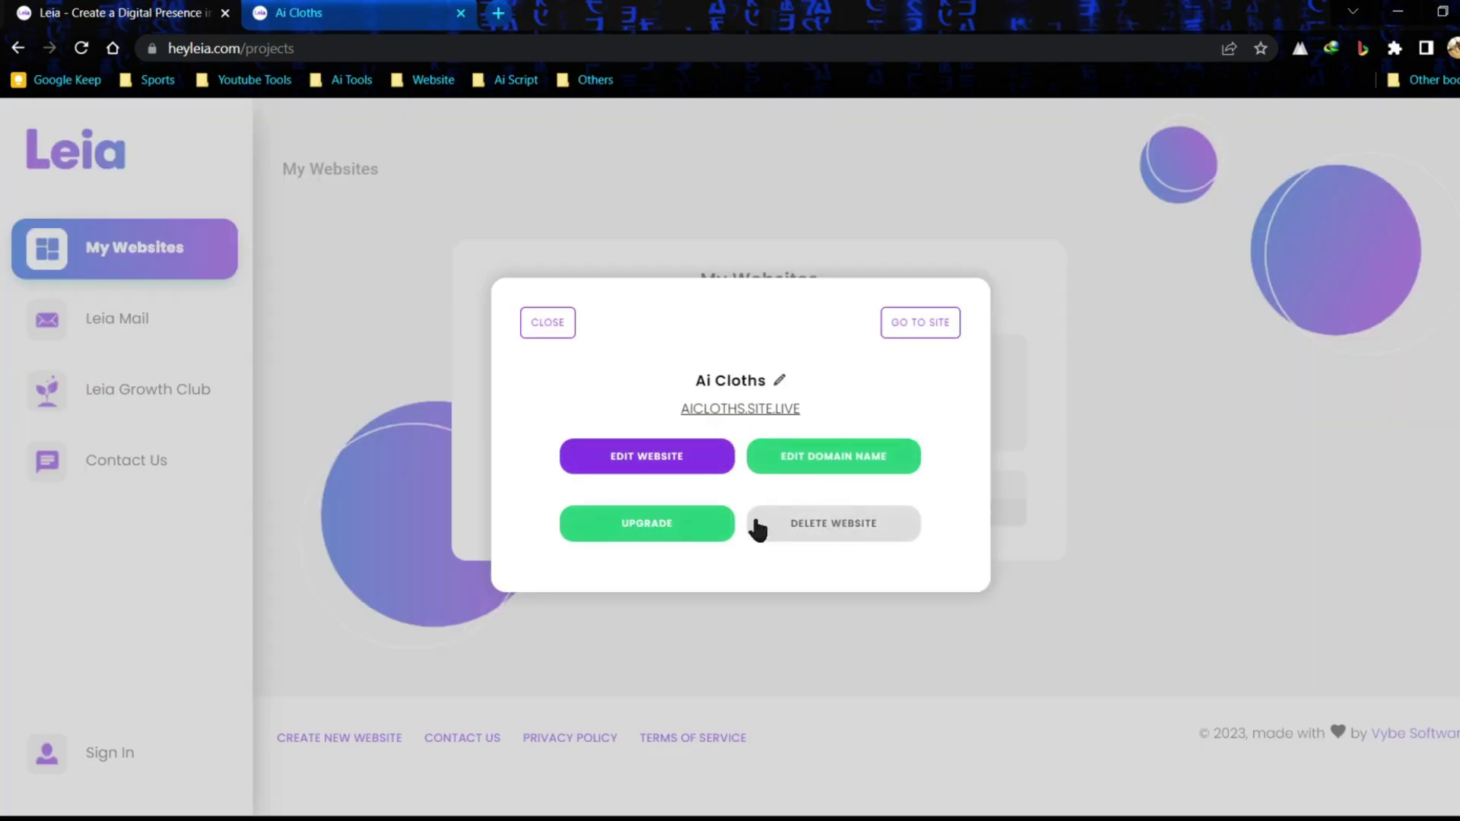
pyautogui.click(680, 528)
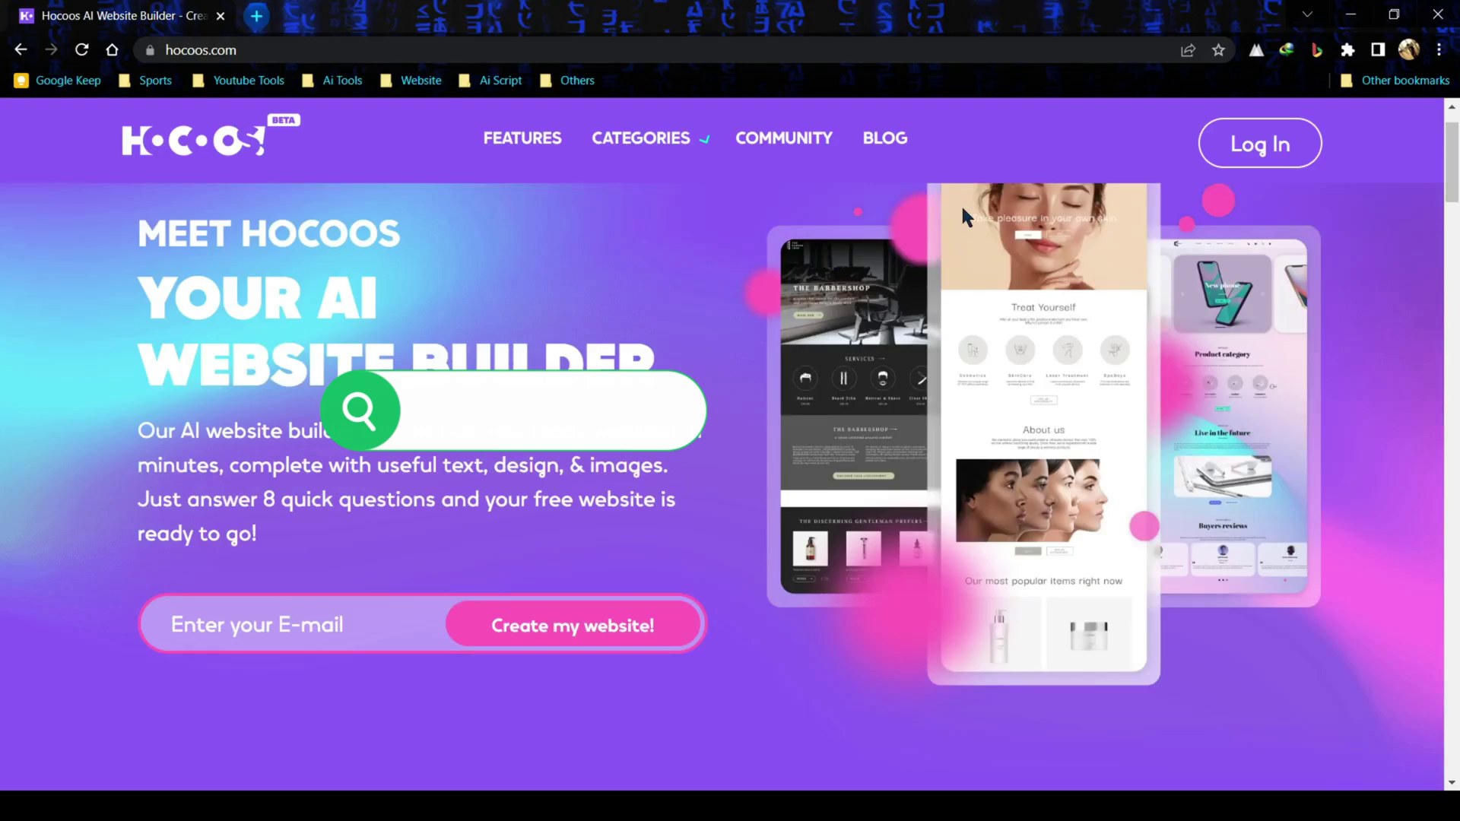
# - Enter an e-mail address on the Hocoos homepage and launch the website creation wizard
pyautogui.scroll(-10, 961, 203)
pyautogui.scroll(10, 963, 213)
pyautogui.click(378, 704)
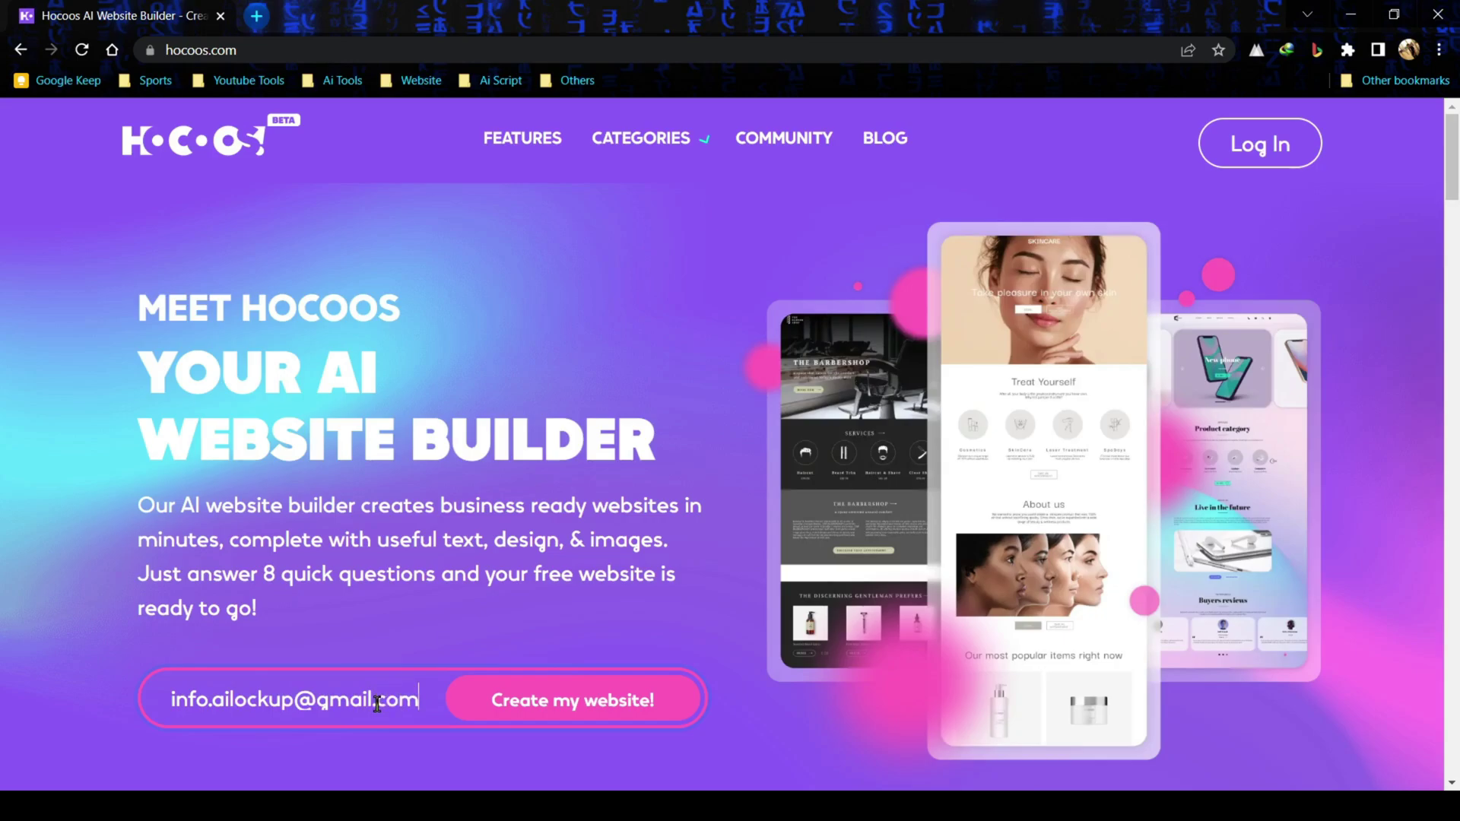
pyautogui.click(547, 697)
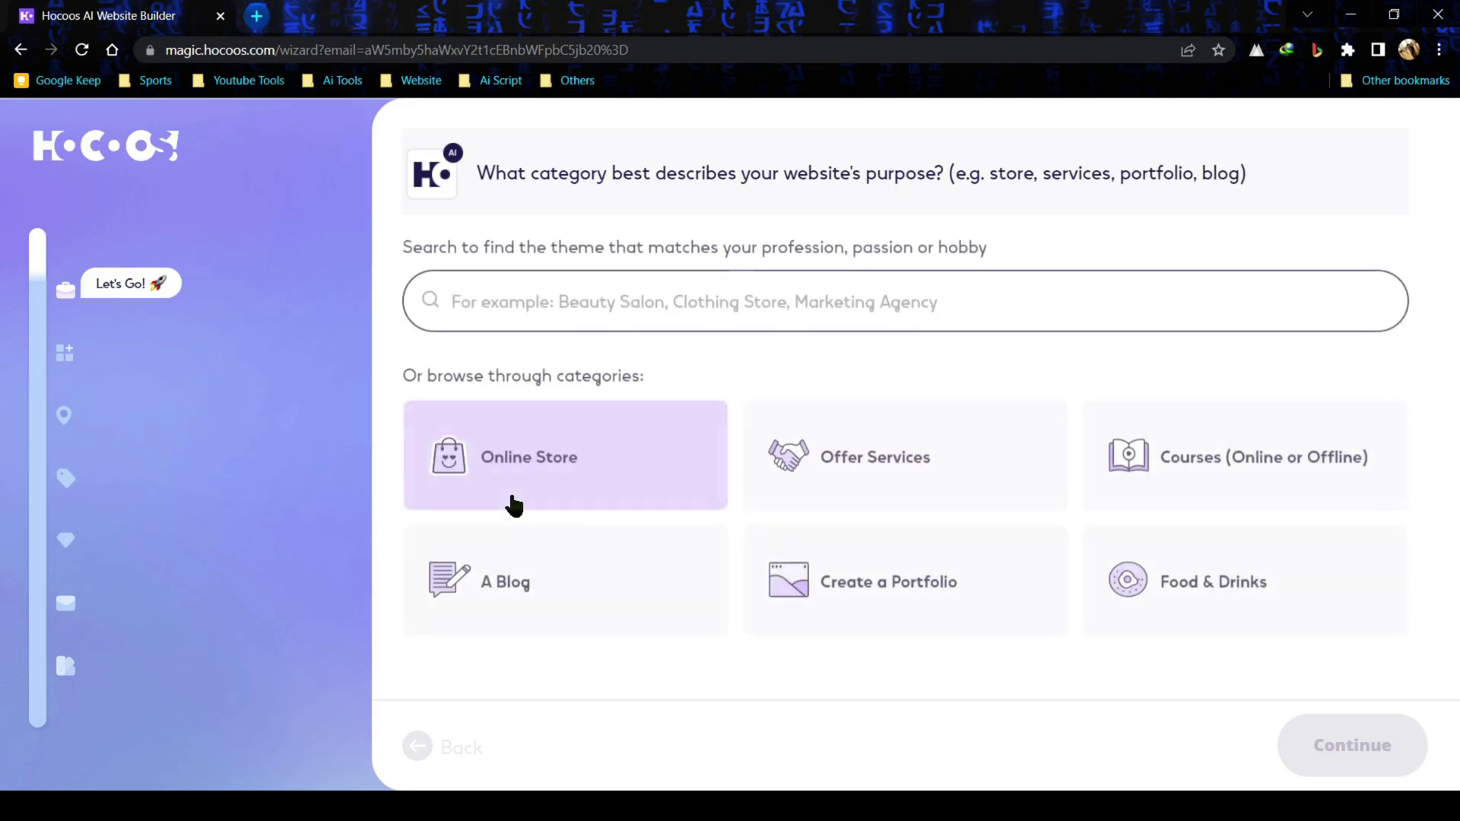
# - Choose clothing store from the Online Store clothes themes as the business type
pyautogui.click(567, 480)
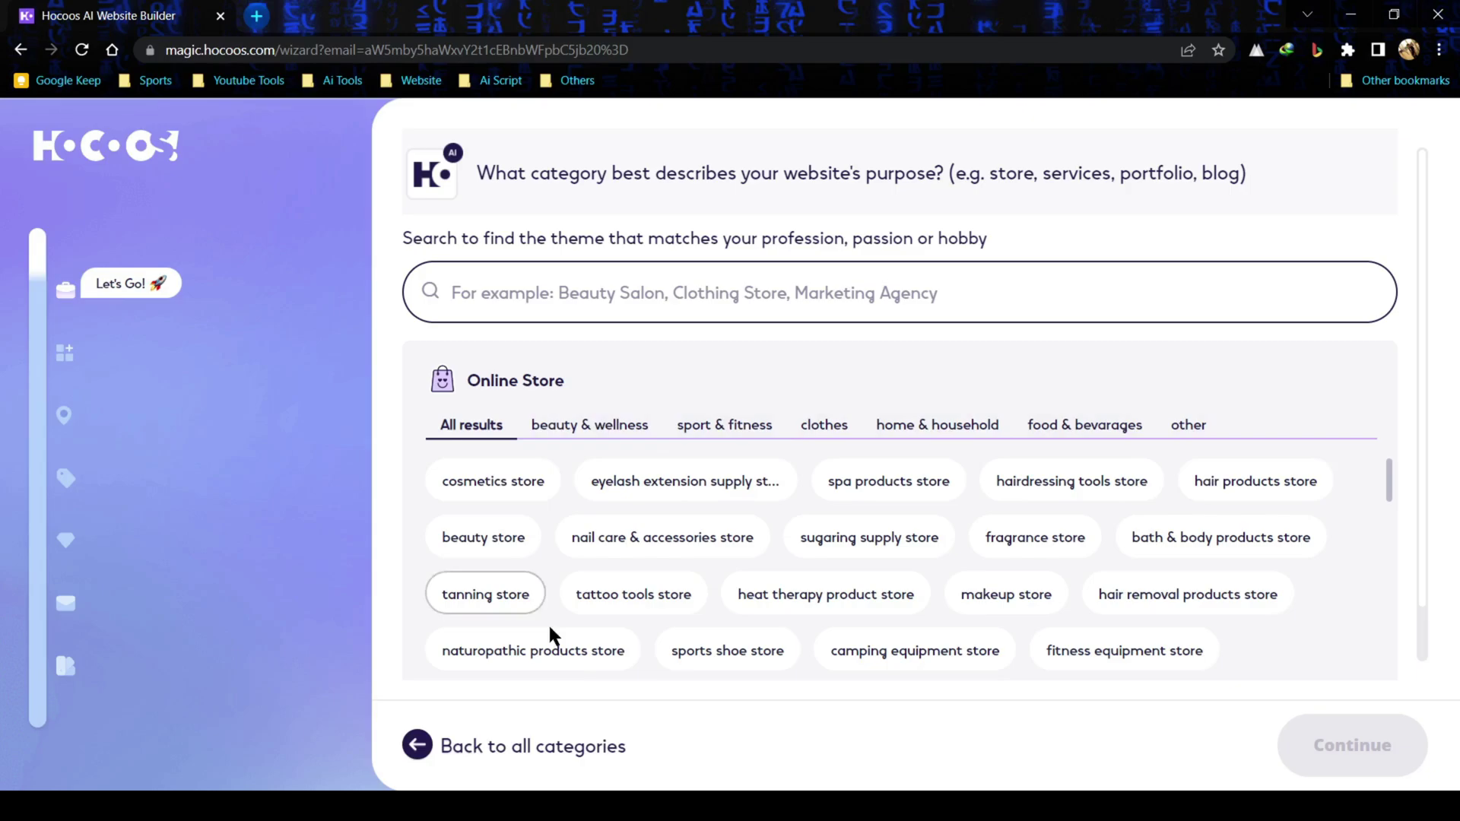
pyautogui.click(835, 429)
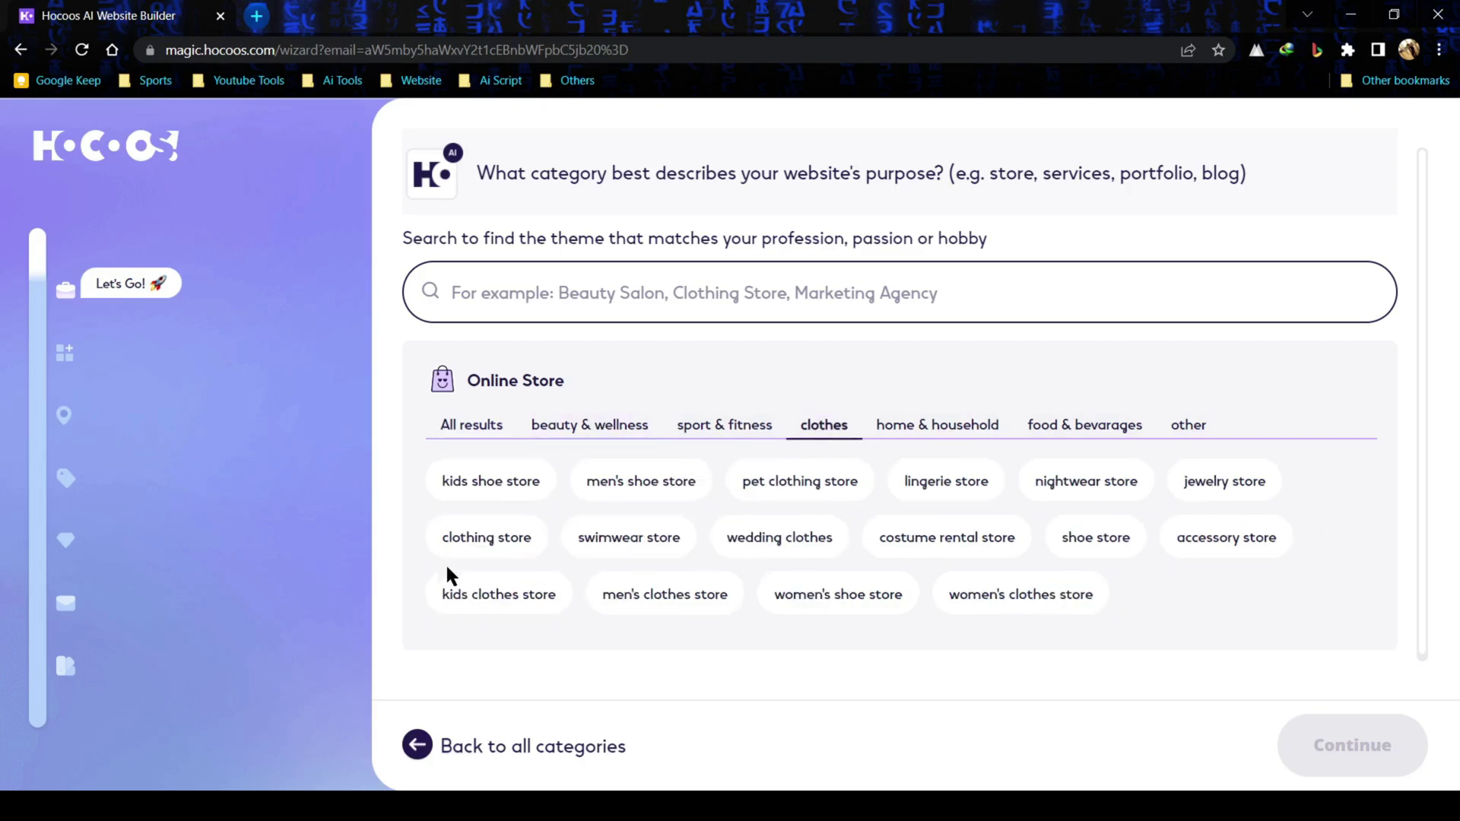
pyautogui.click(496, 543)
pyautogui.click(1323, 741)
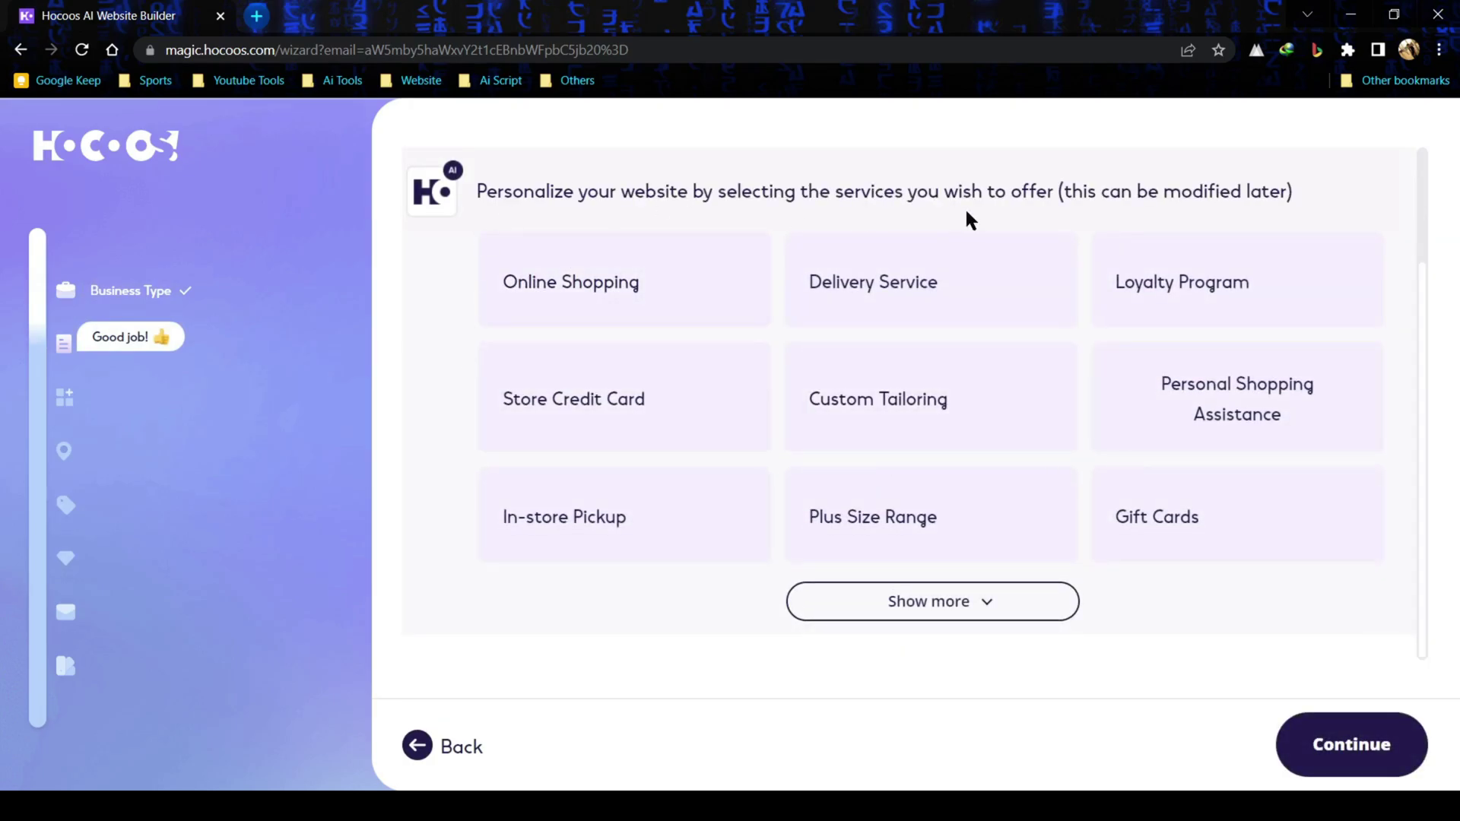
# - Offer Online Shopping and Delivery Service as the business's services
pyautogui.click(668, 293)
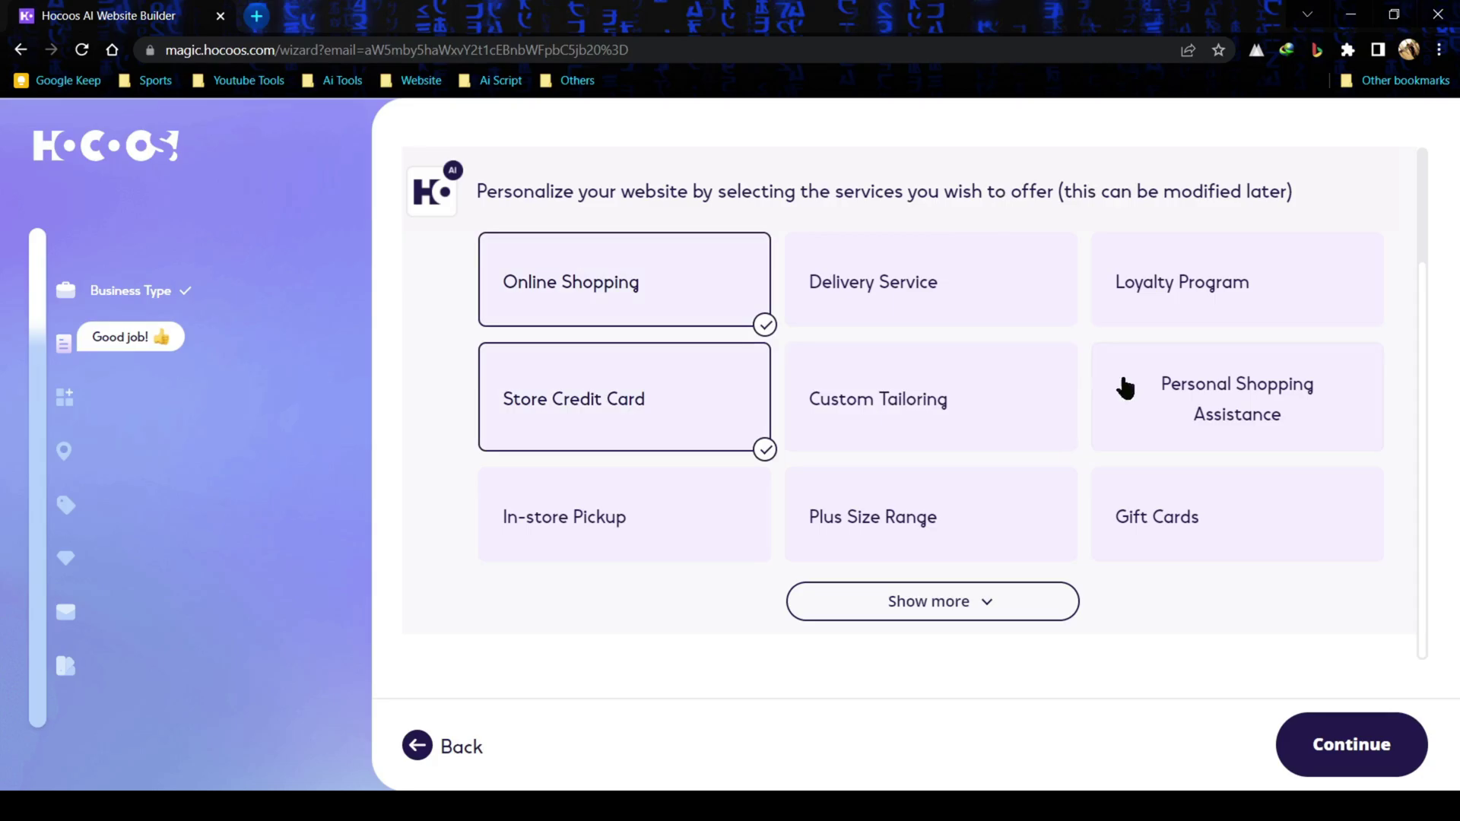
pyautogui.click(1033, 321)
pyautogui.click(1352, 744)
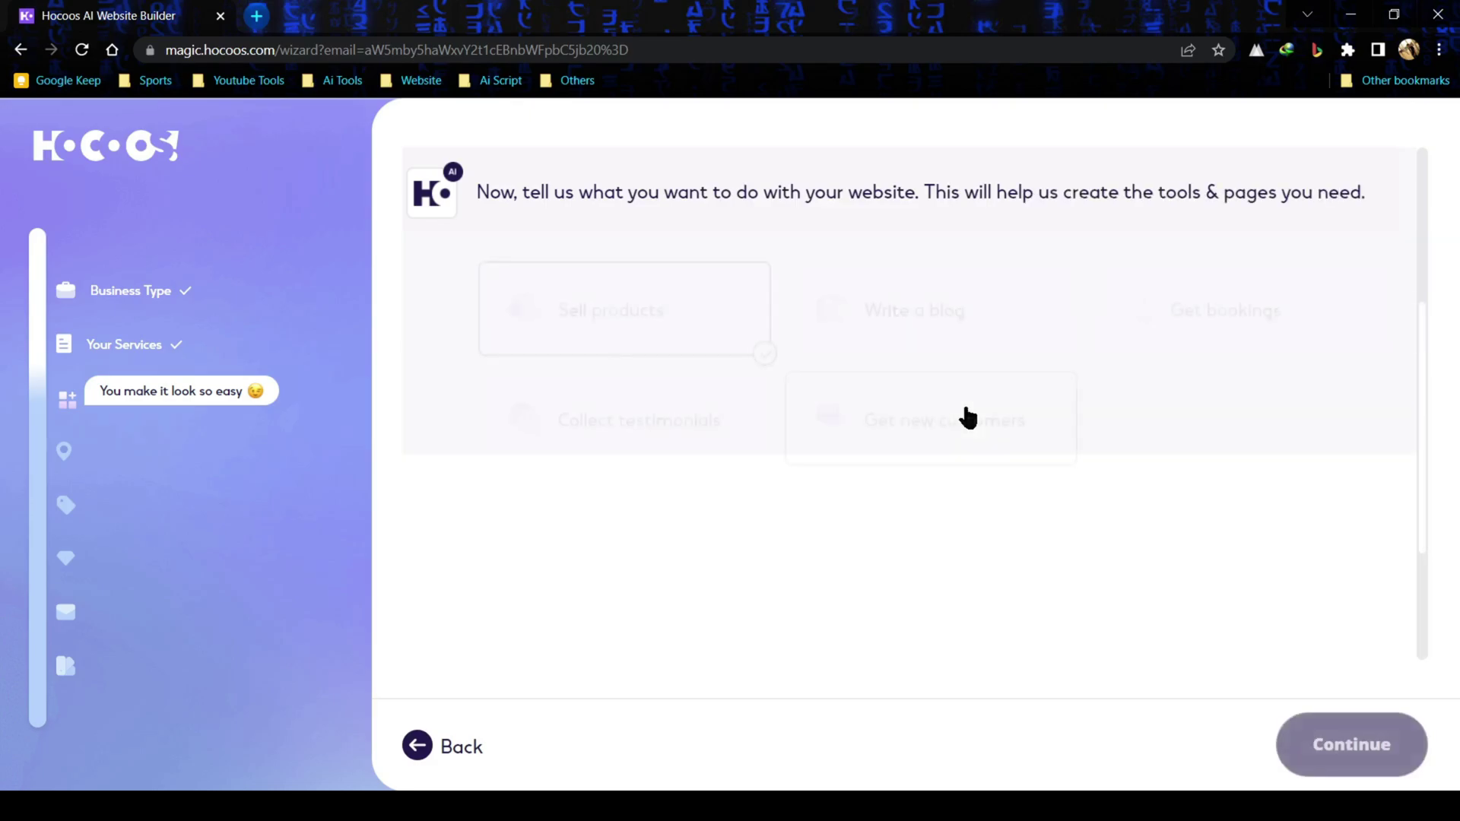
# - Keep Sell products as the site feature and continue
pyautogui.click(713, 298)
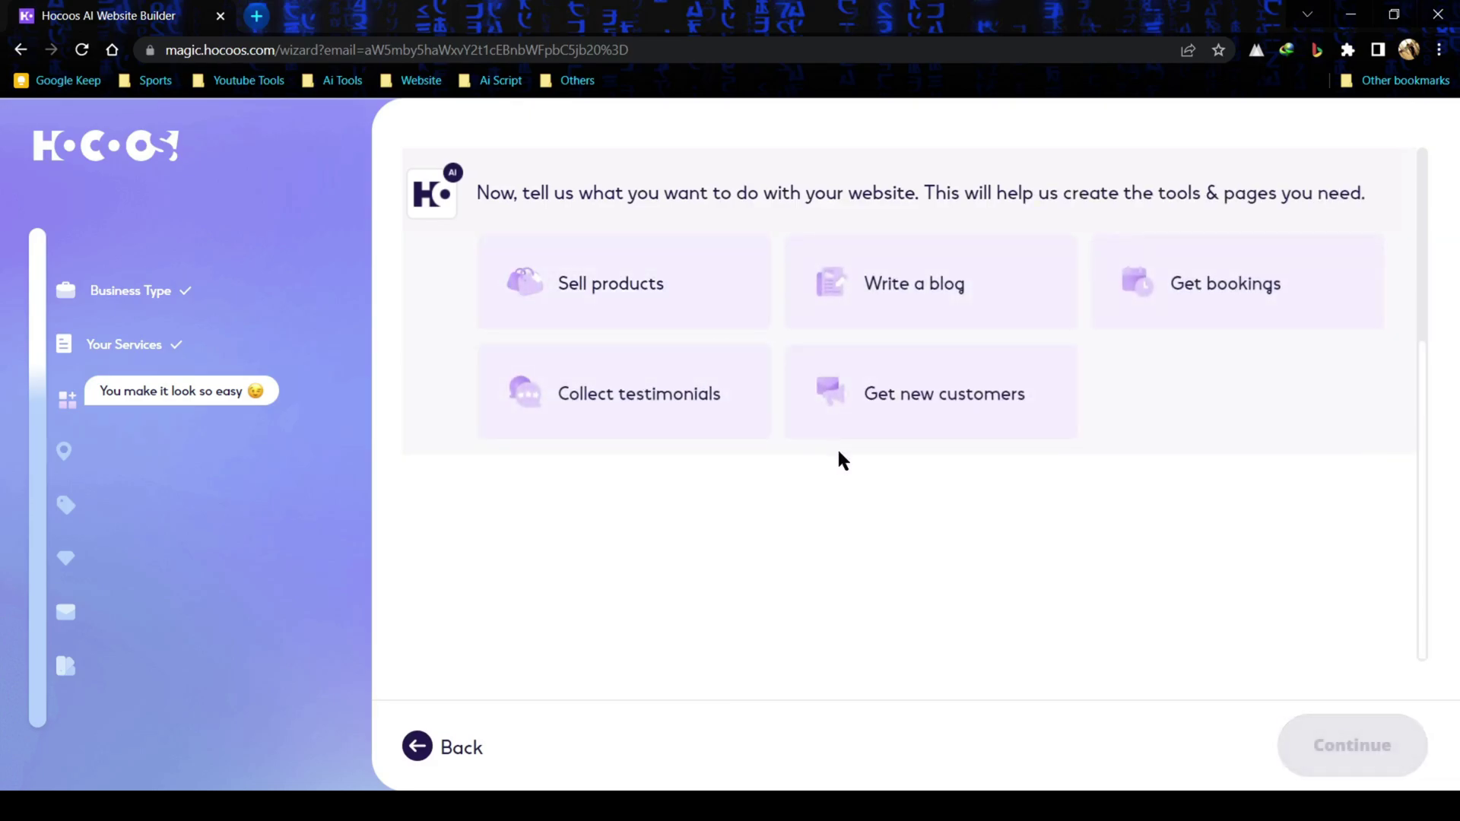
pyautogui.click(697, 297)
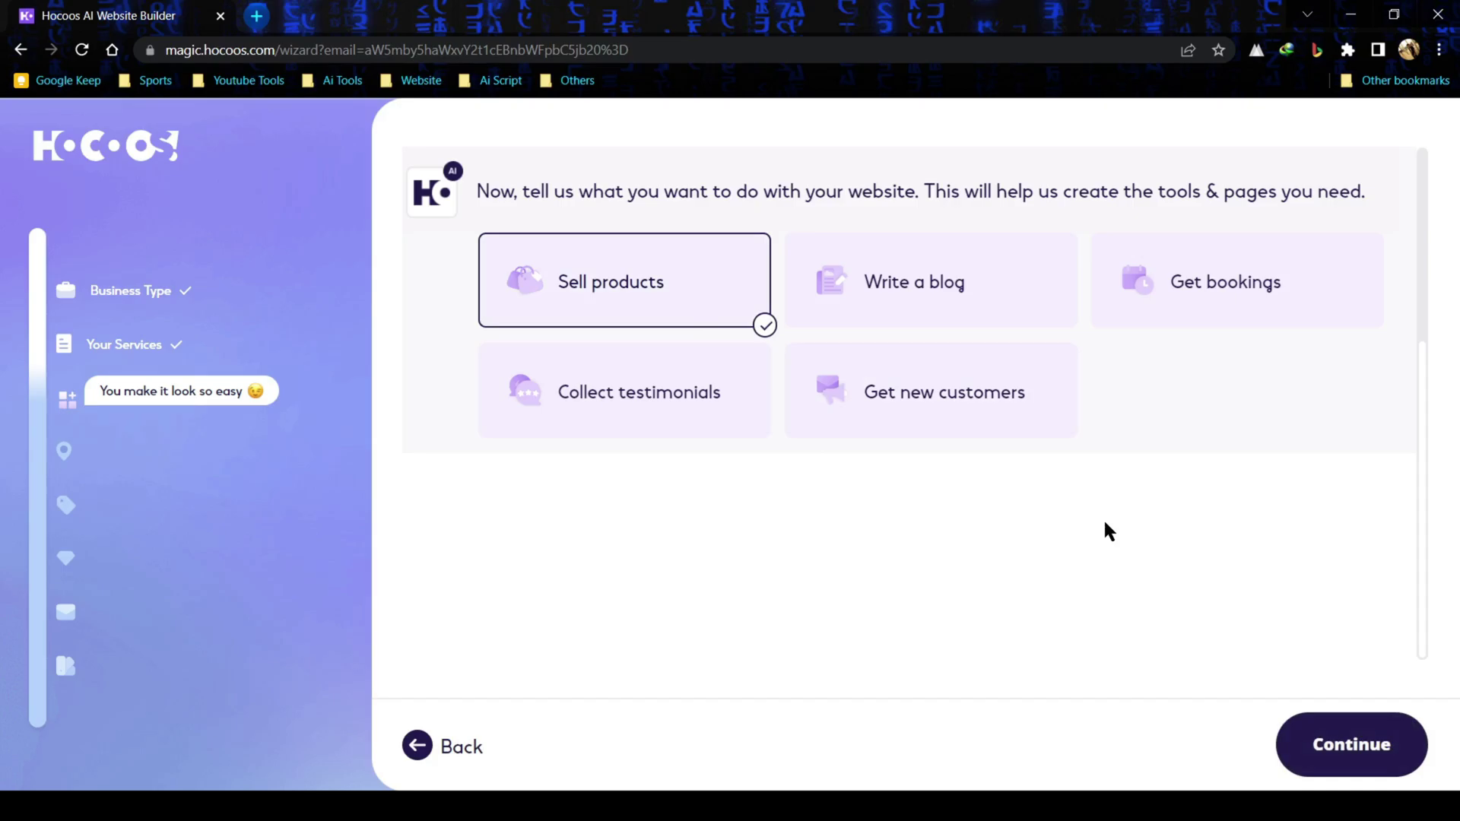
pyautogui.click(1306, 715)
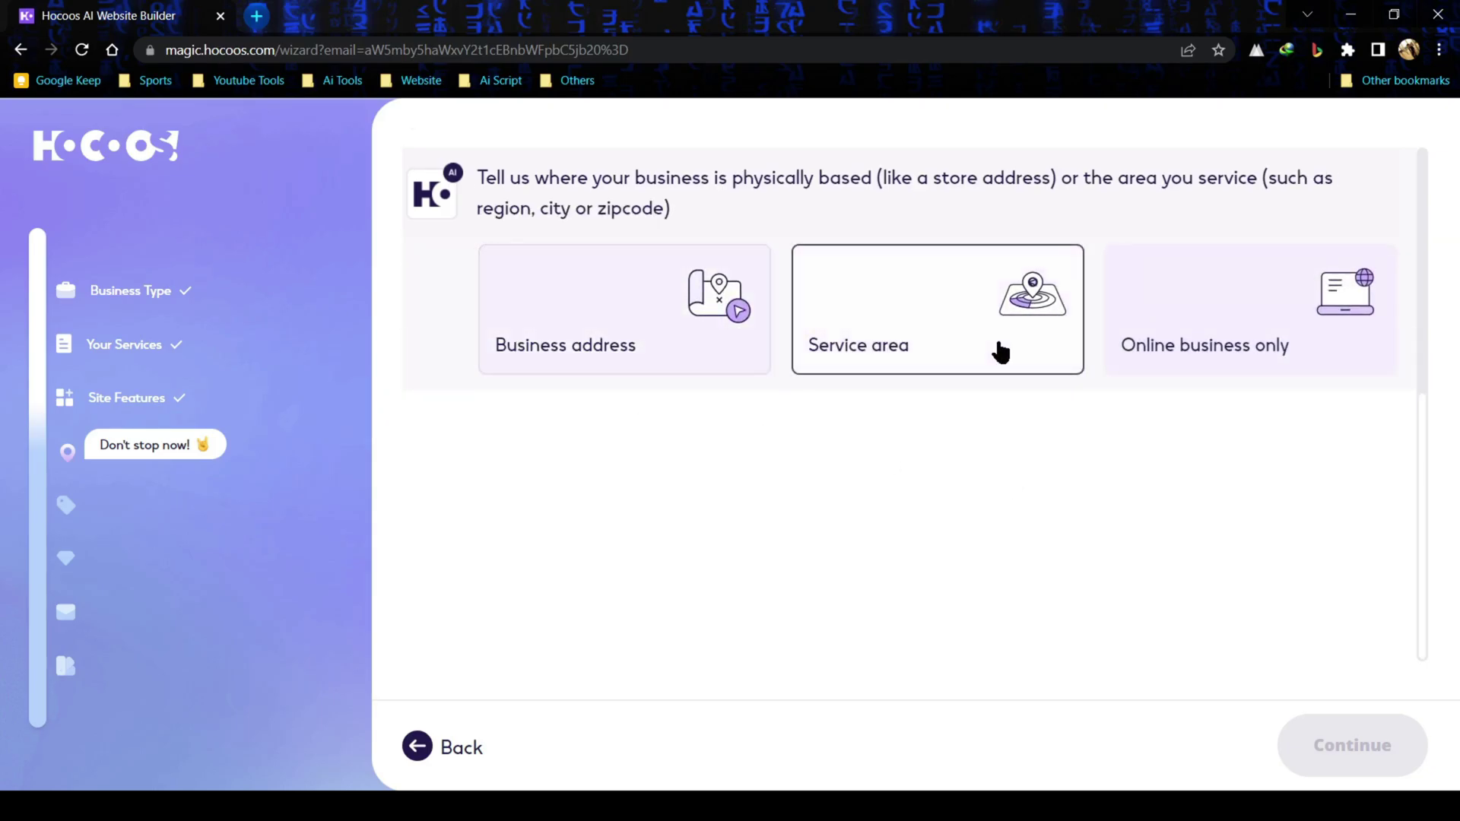
# - Enter the business name 'Ai Lockup Clothing' at the location question
pyautogui.click(1209, 339)
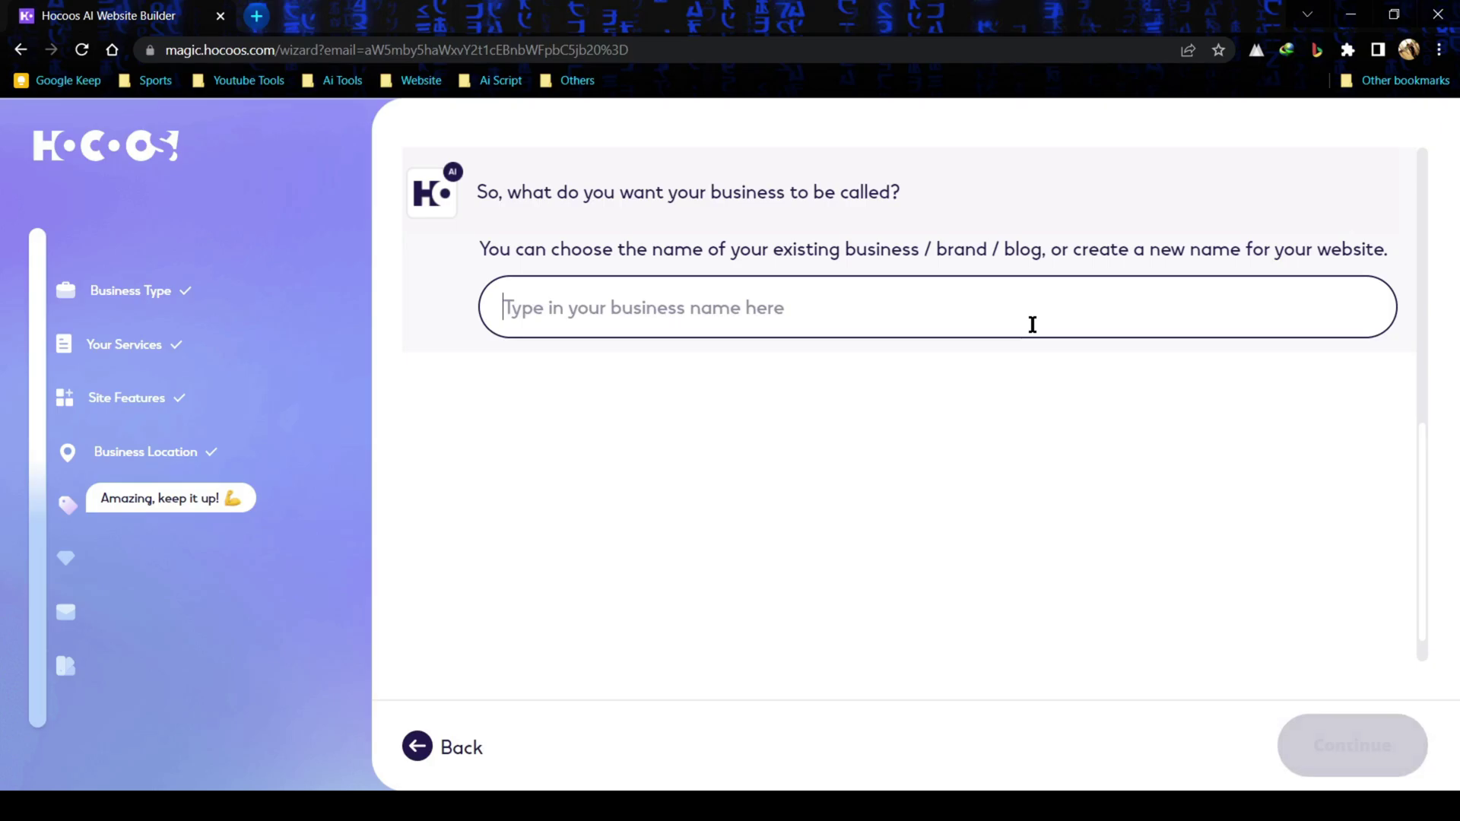
pyautogui.write('Ai Lockup Clothing')
pyautogui.click(1330, 752)
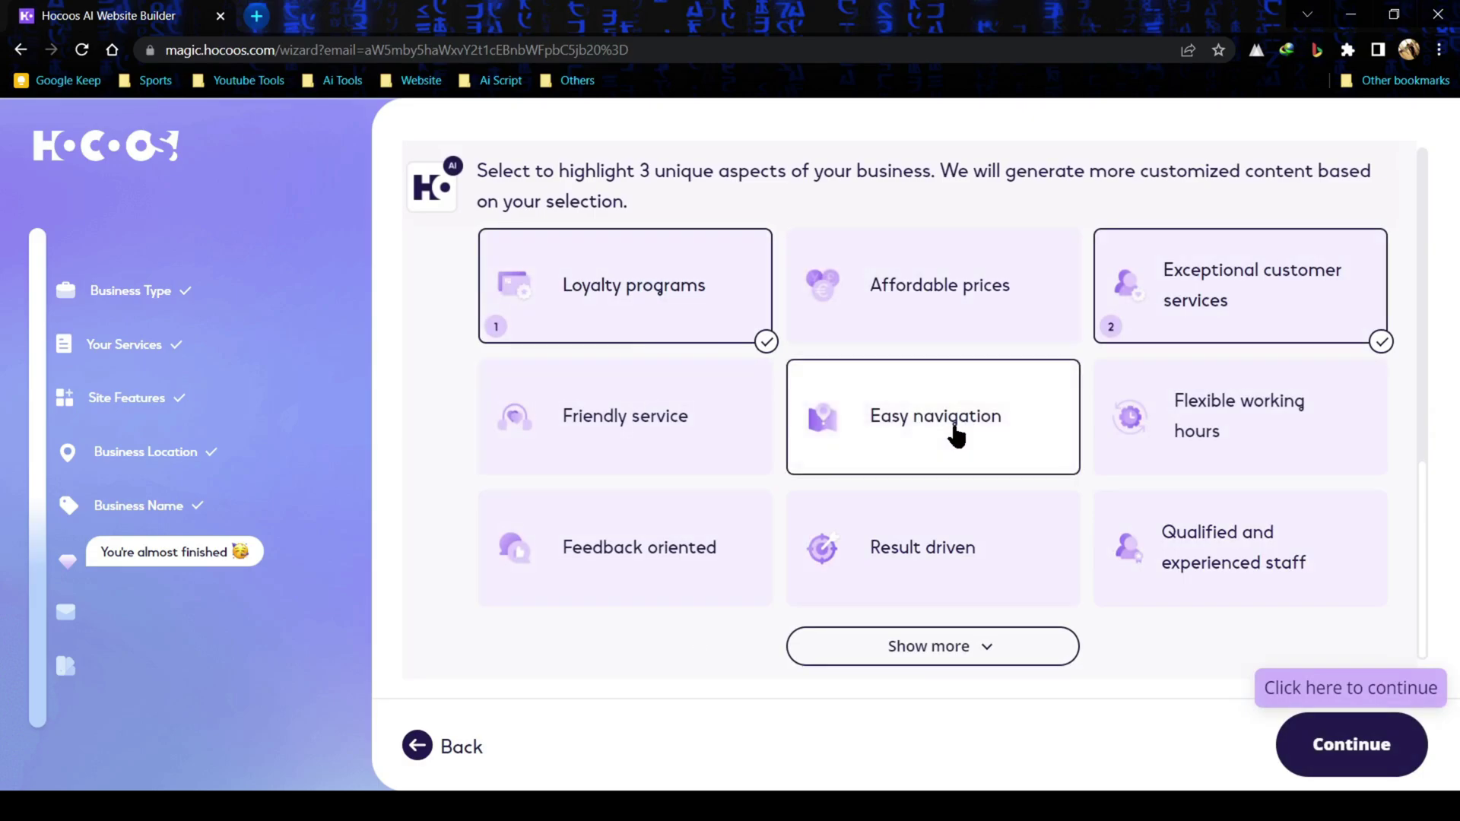
# - Add Easy navigation as the third highlight and keep the website contact form
pyautogui.click(884, 451)
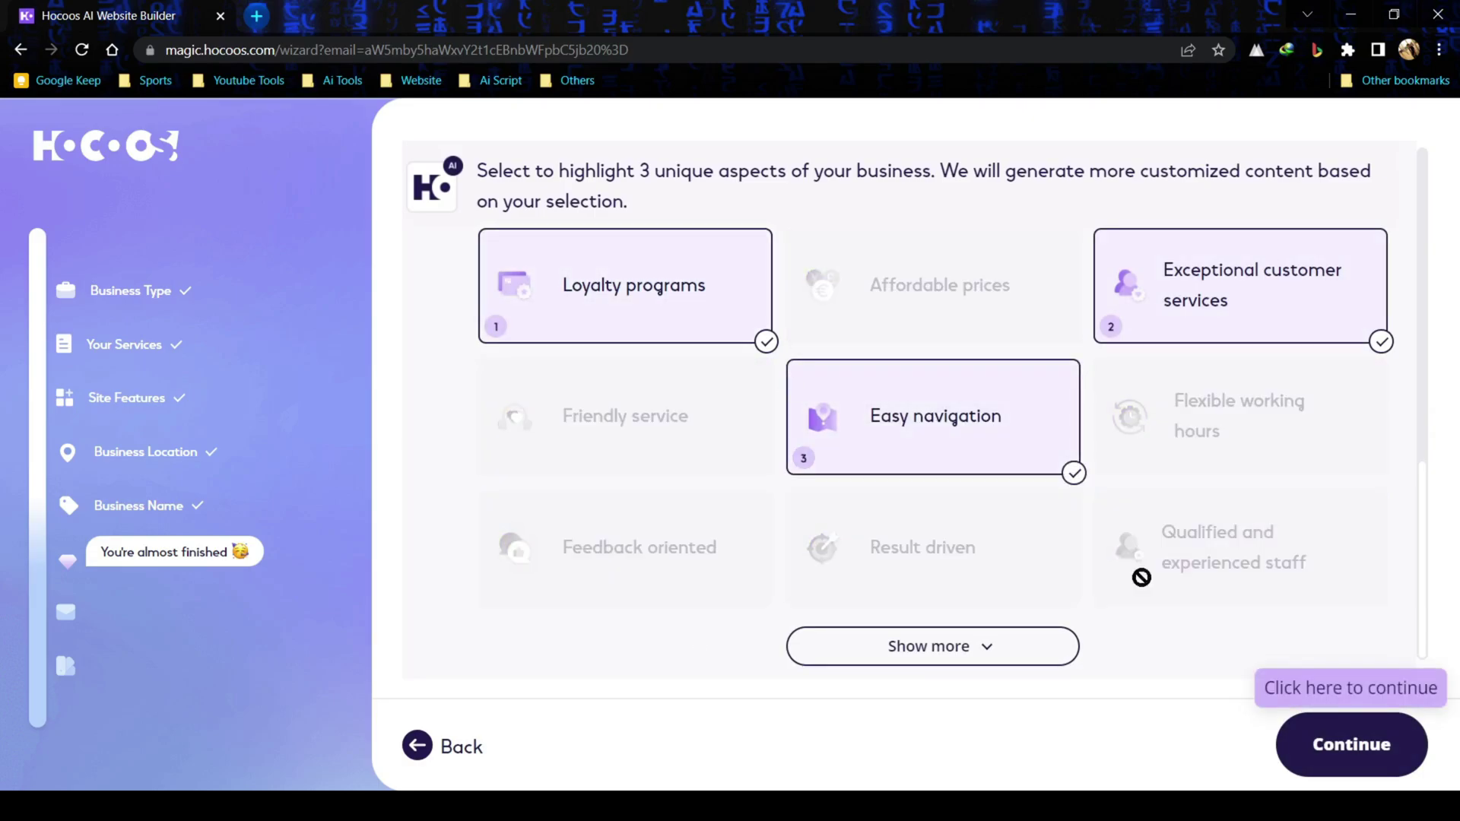
pyautogui.click(1383, 745)
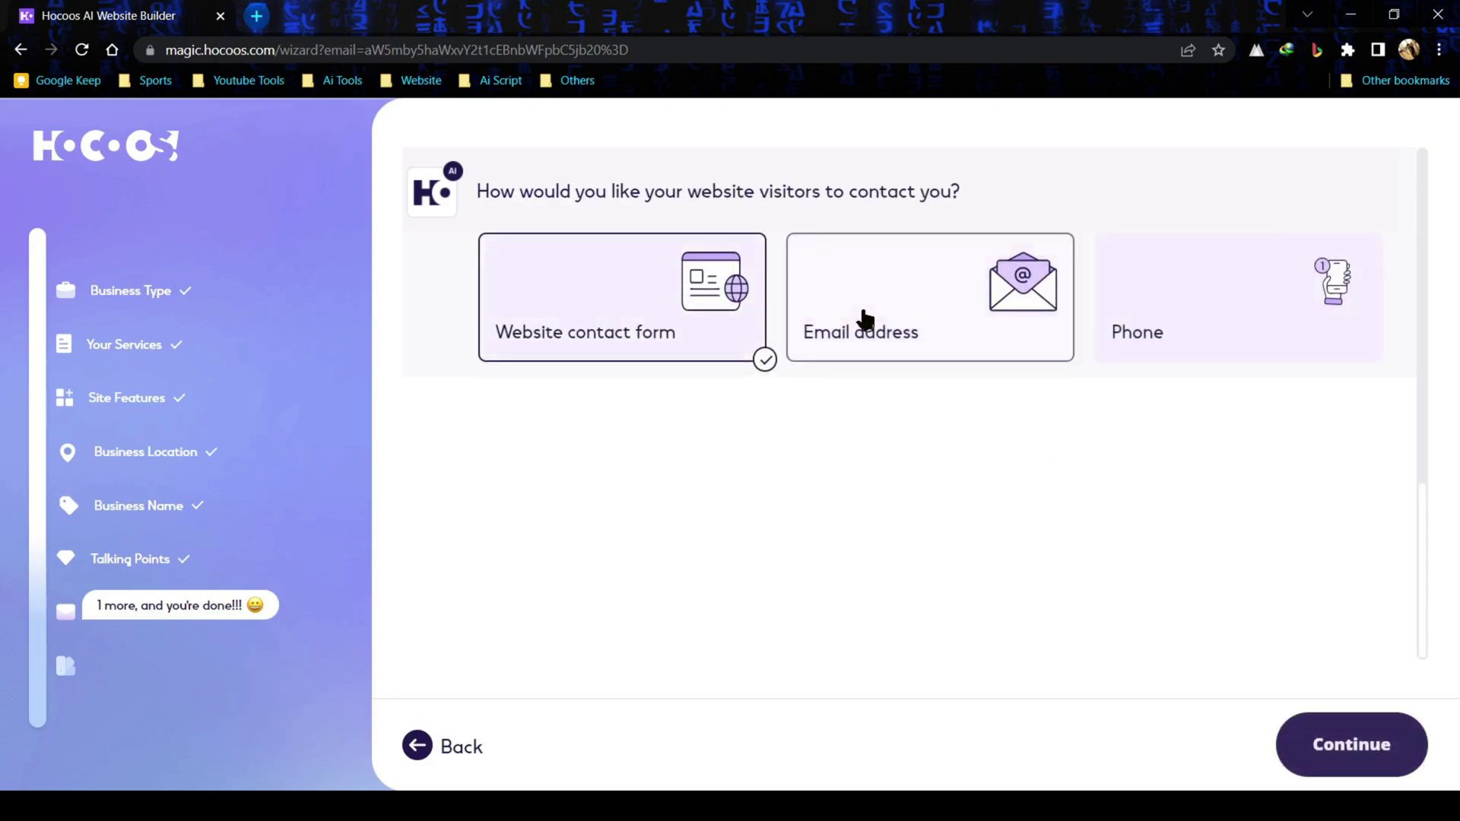
pyautogui.click(1352, 743)
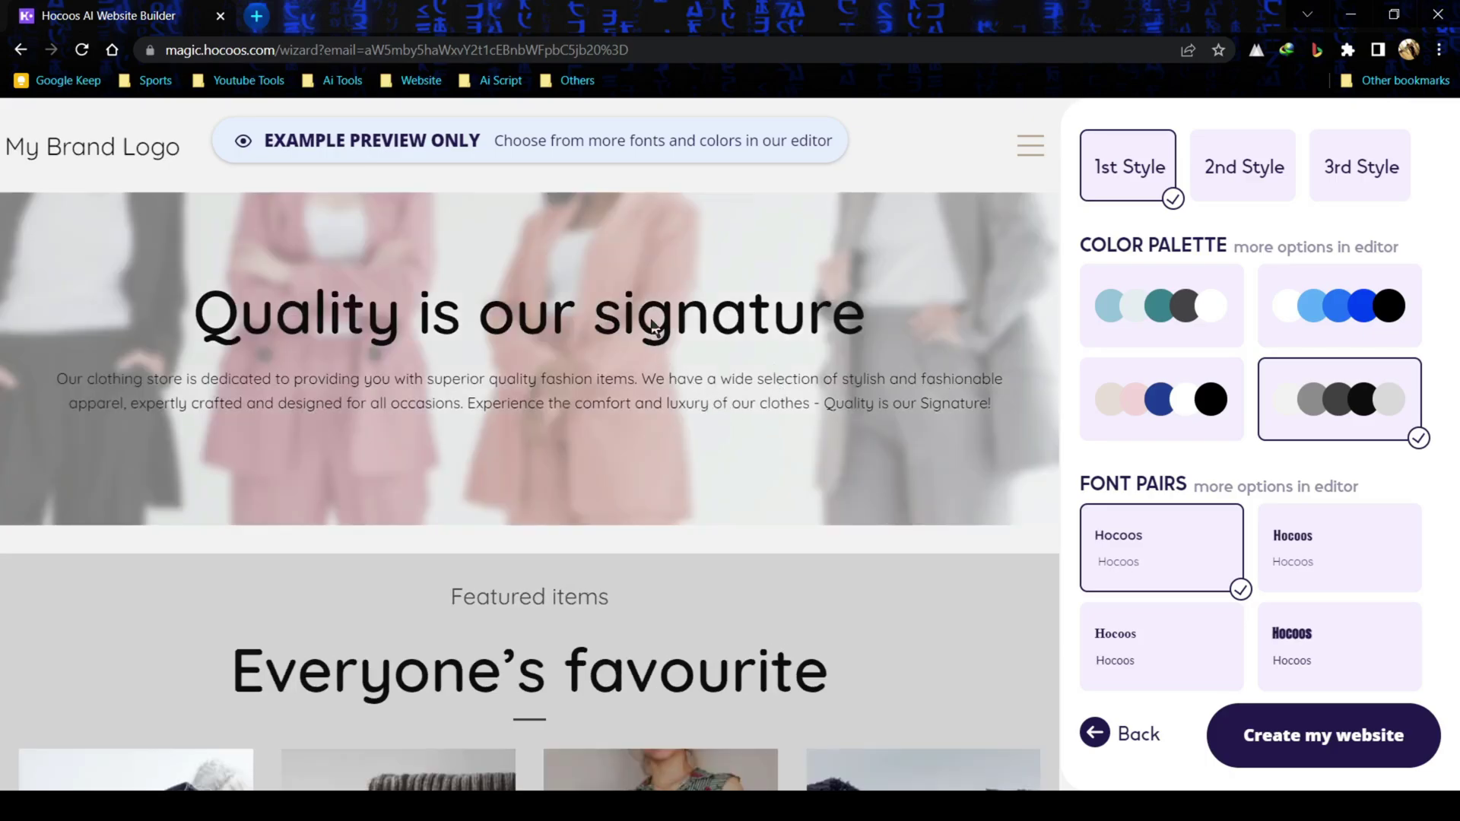
# - Preview the style options and switch the site to the blue colour palette
pyautogui.scroll(-5, 652, 322)
pyautogui.scroll(-3, 729, 330)
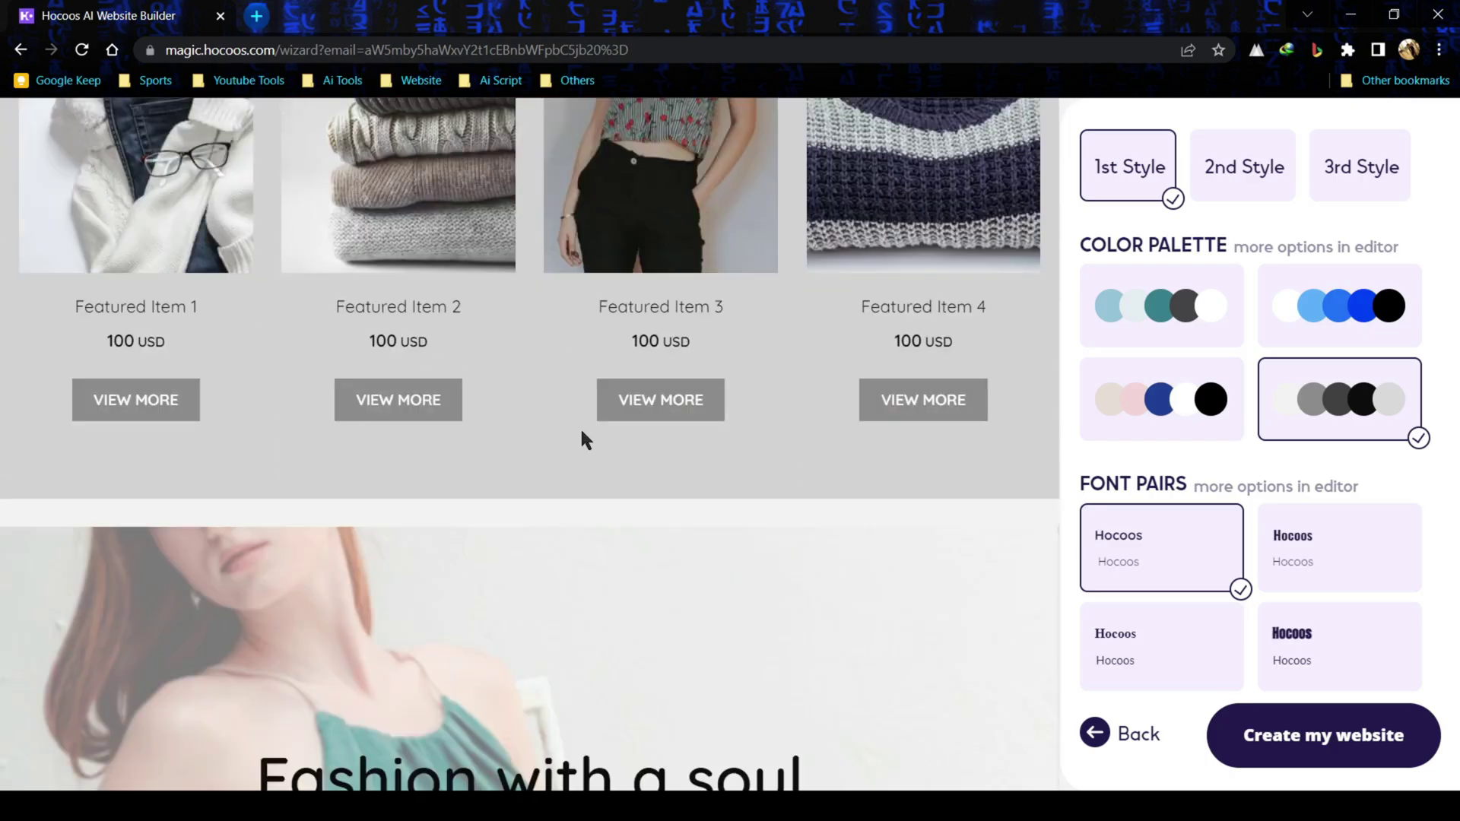
pyautogui.scroll(-12, 582, 434)
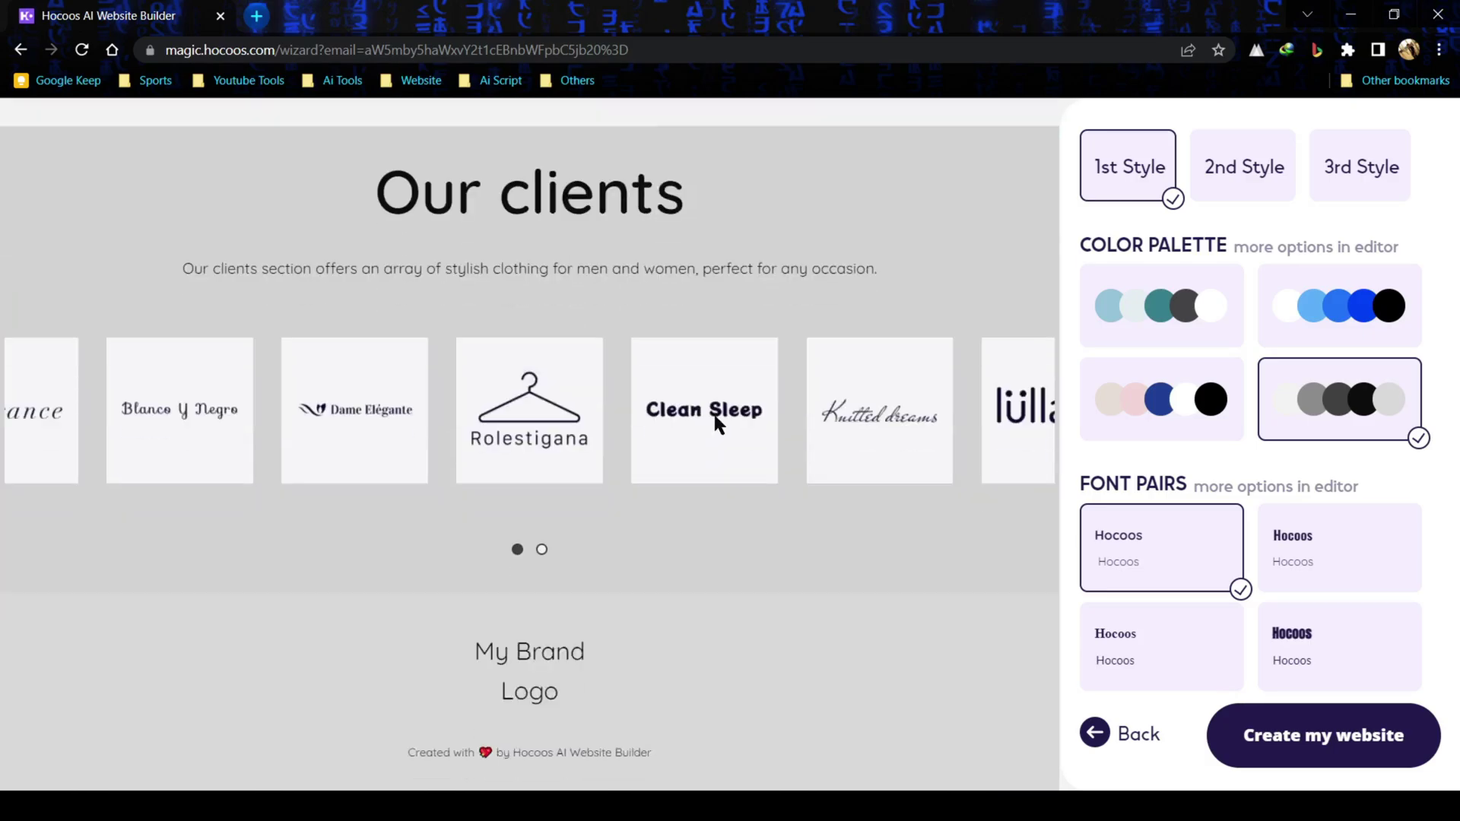
pyautogui.scroll(20, 890, 457)
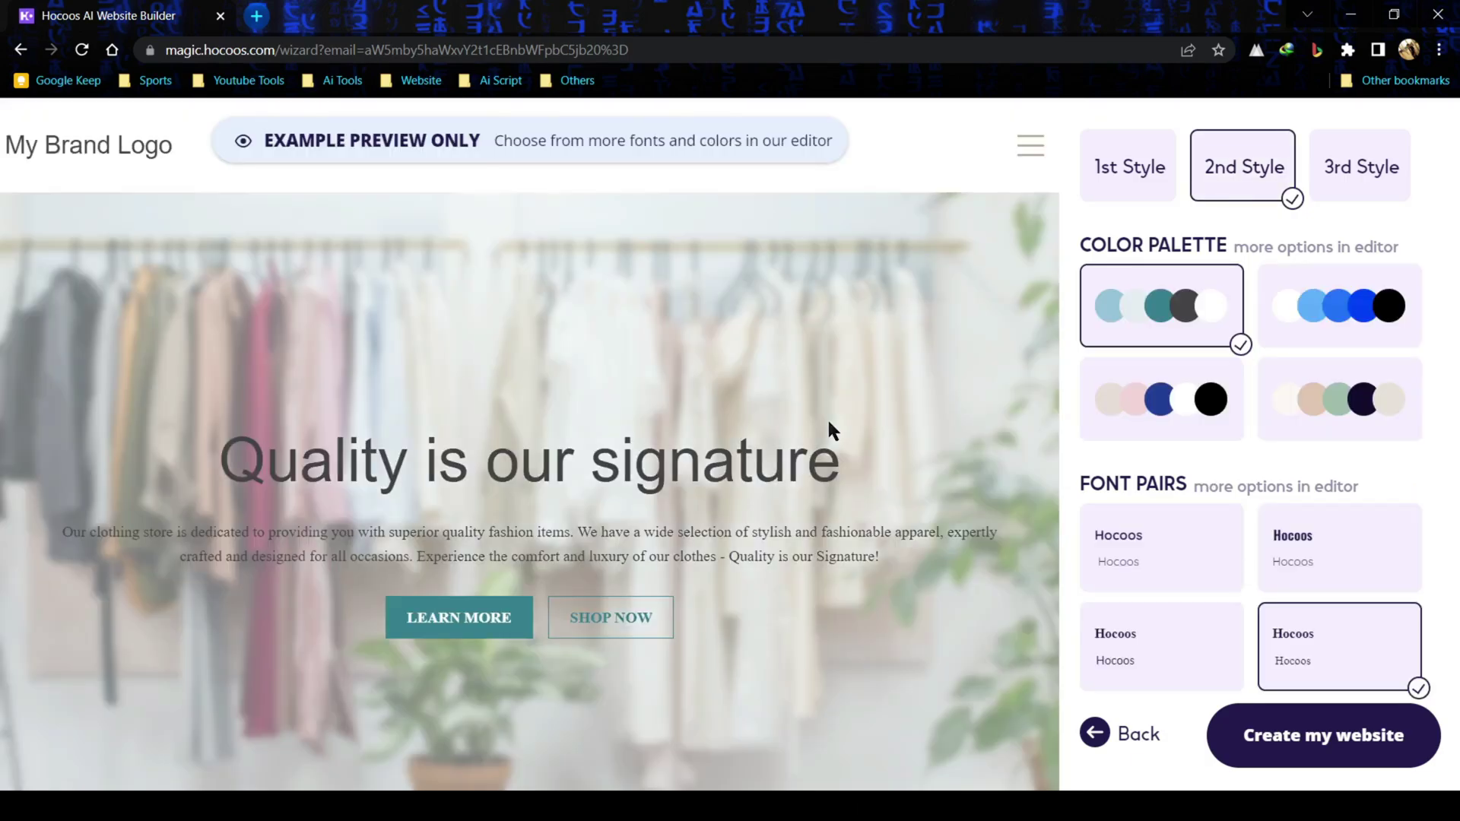
pyautogui.scroll(-10, 795, 397)
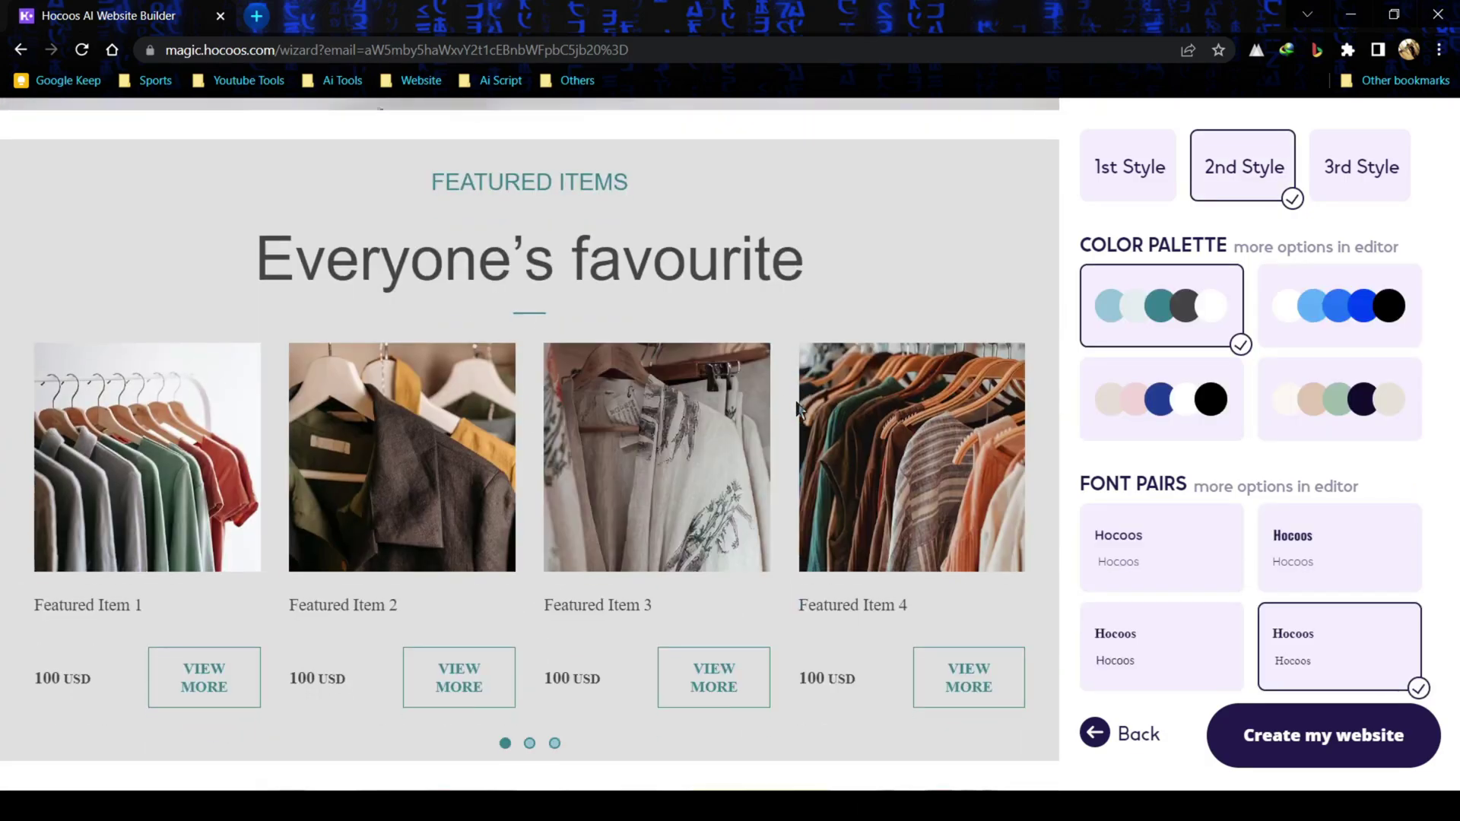
pyautogui.scroll(-10, 797, 409)
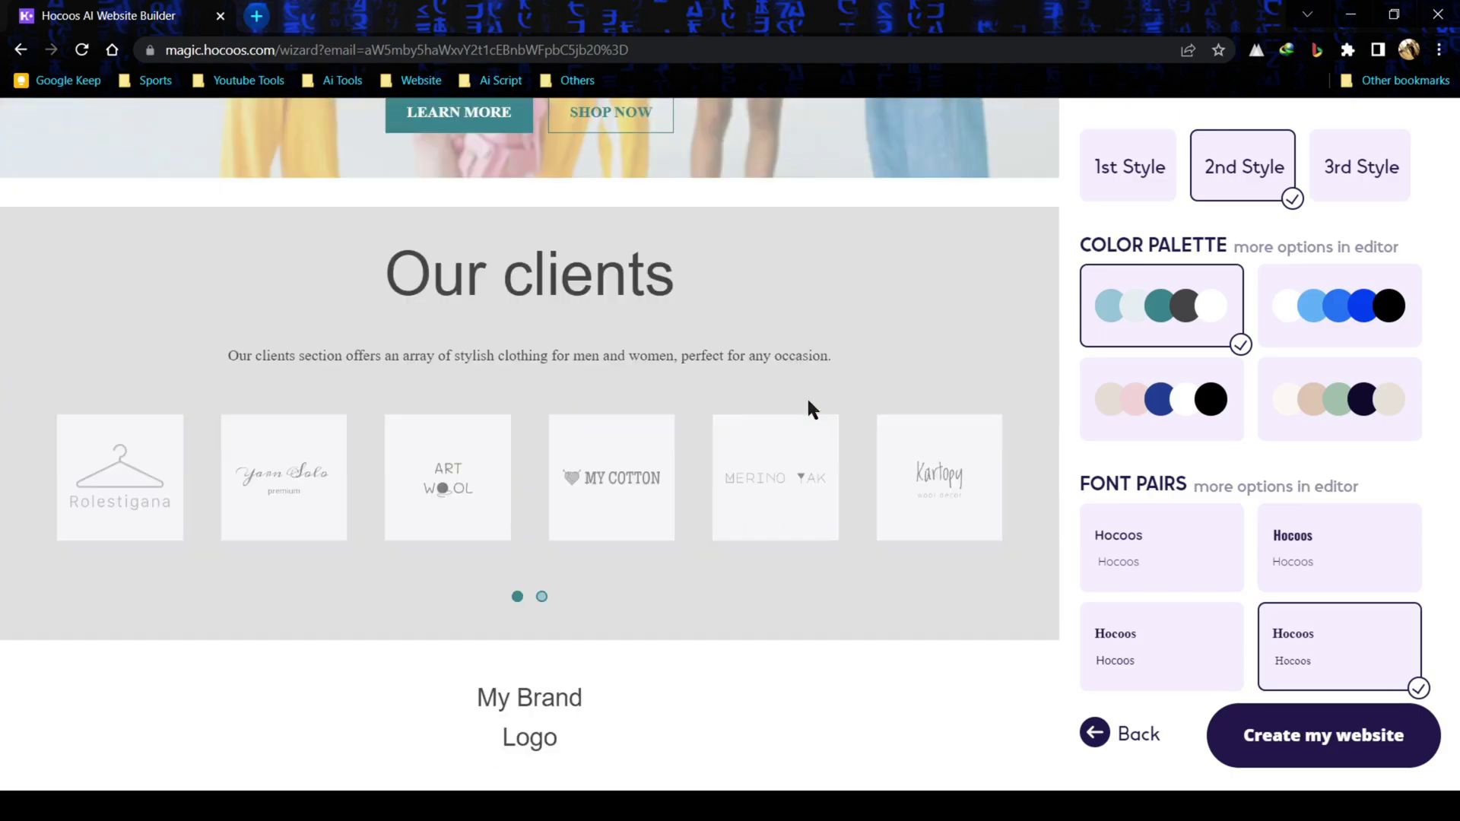
pyautogui.scroll(20, 842, 394)
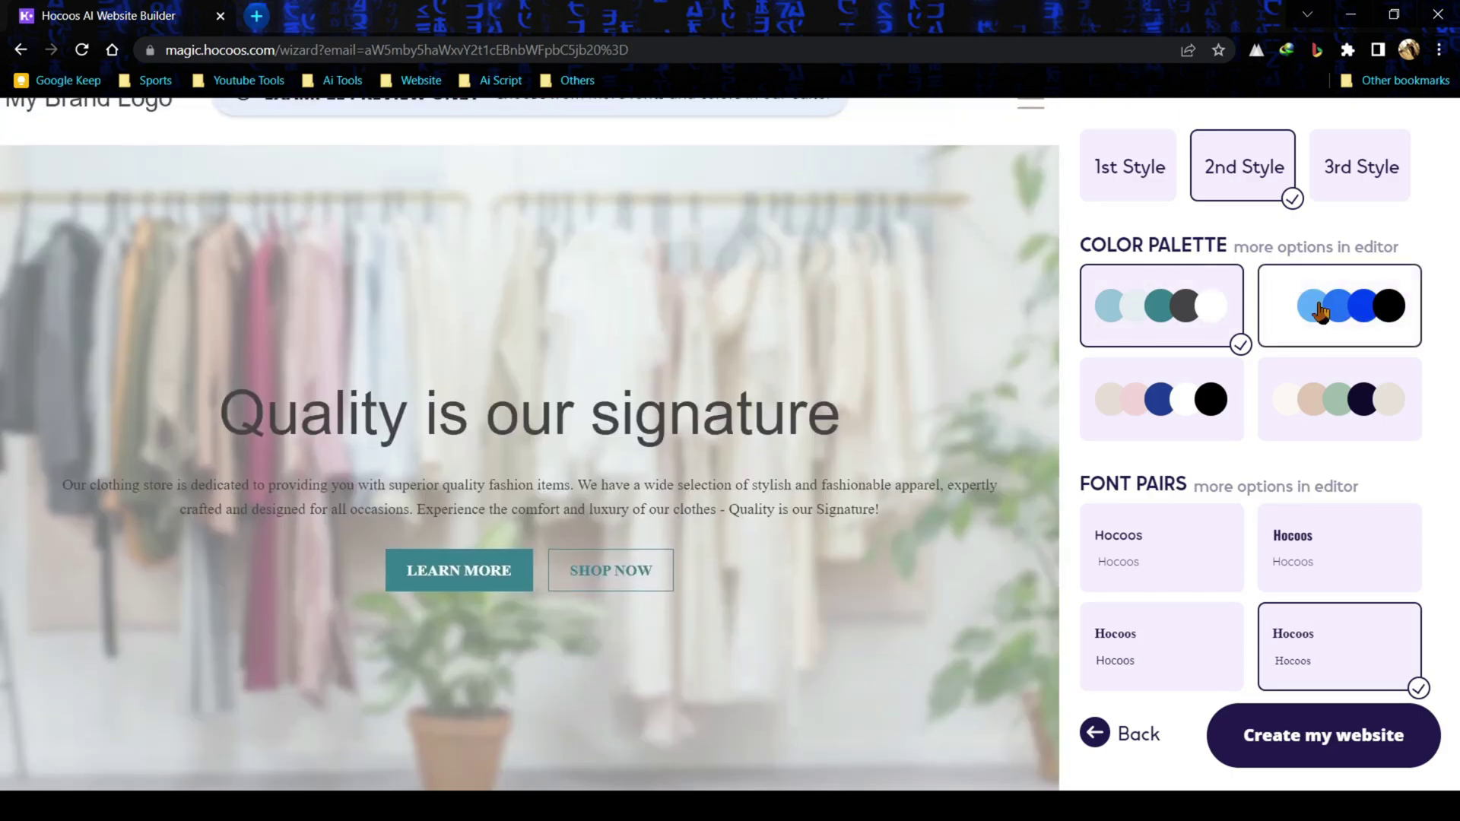
pyautogui.click(1315, 317)
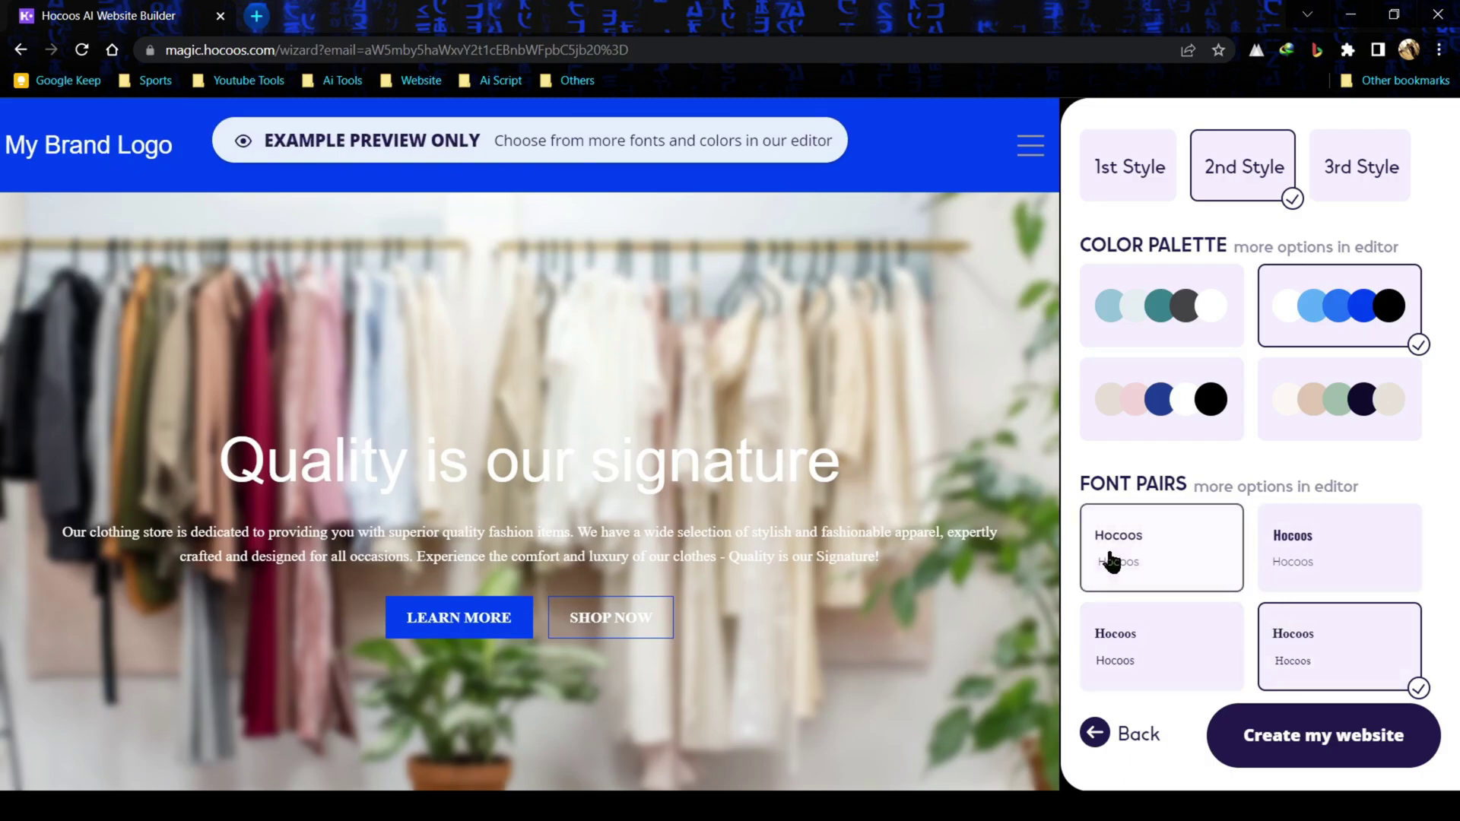
# - Settle on the 3rd Style and create the website
pyautogui.scroll(-10, 840, 537)
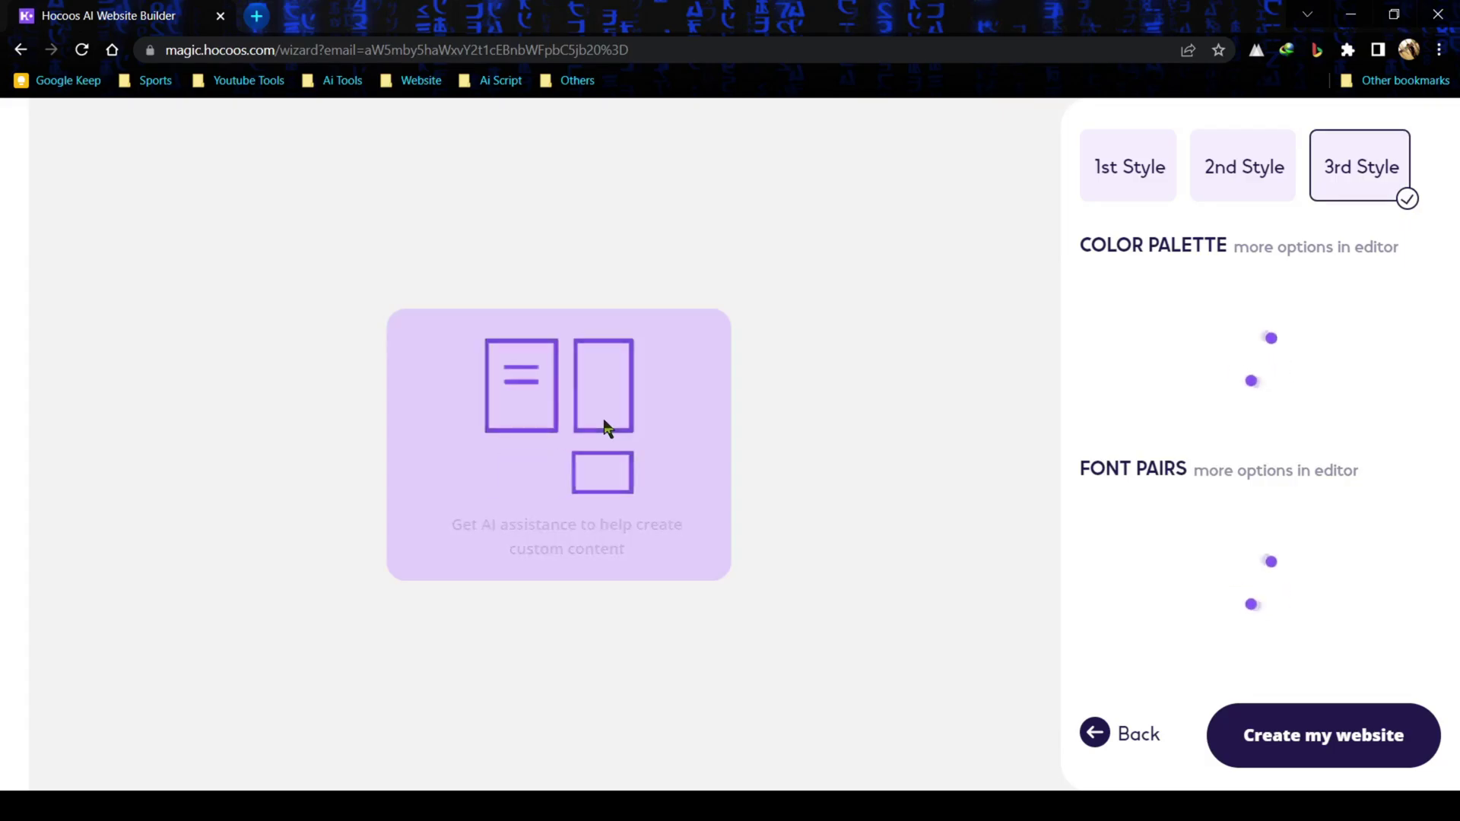
pyautogui.scroll(-15, 604, 420)
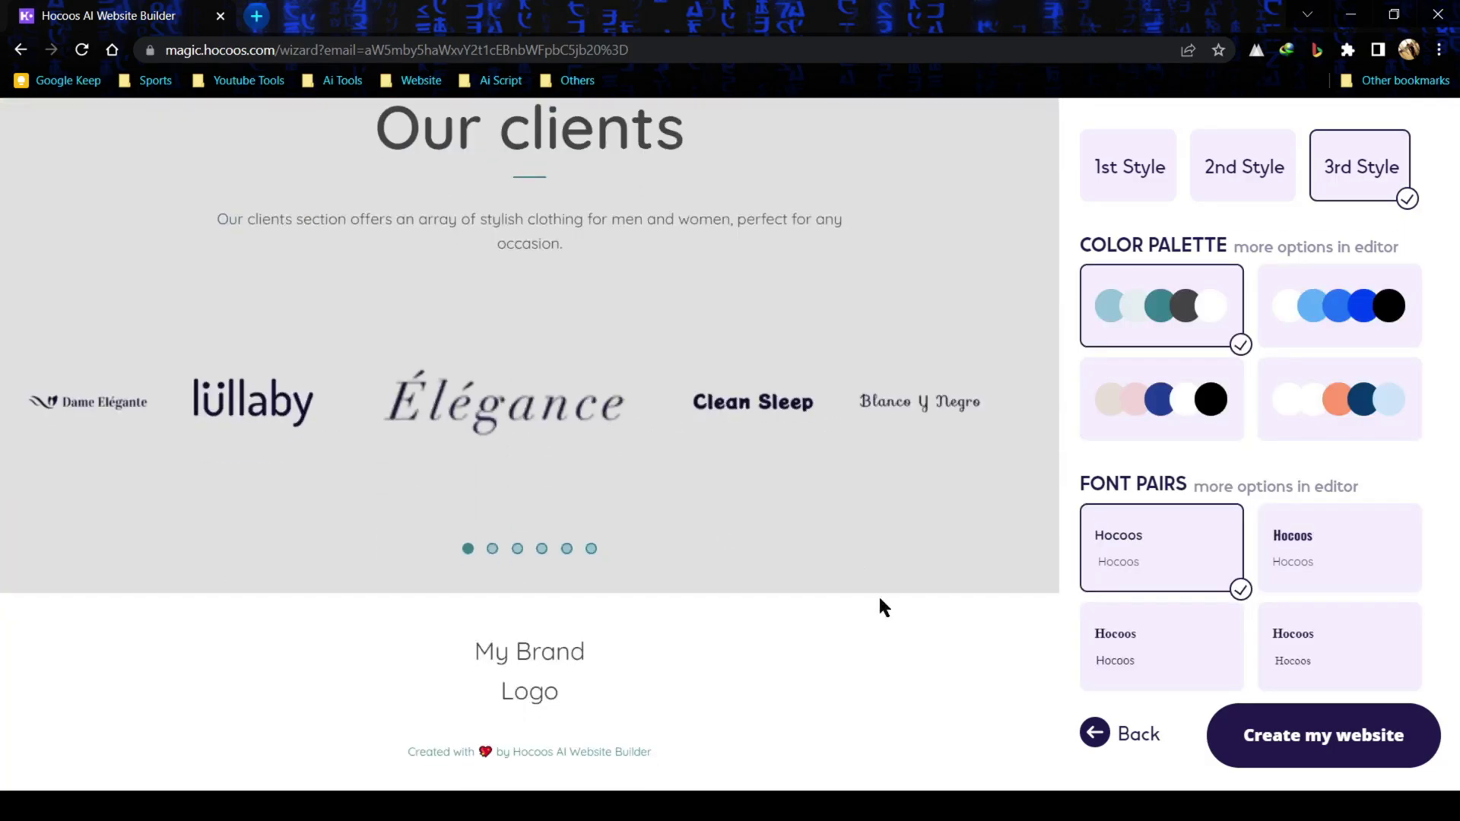
pyautogui.click(1343, 735)
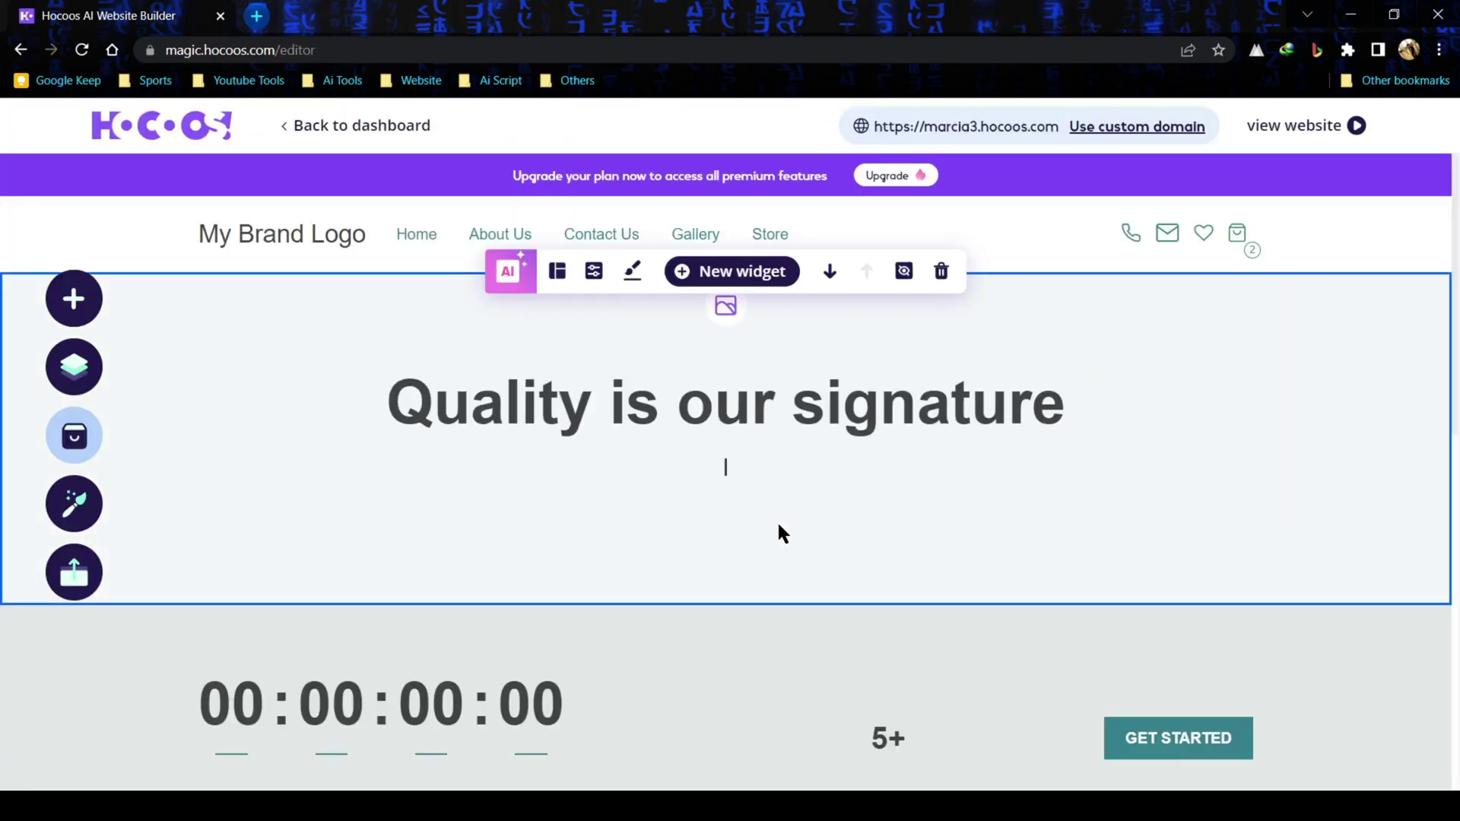
# - Open the settings for the header logo in the new site
pyautogui.scroll(-9, 570, 464)
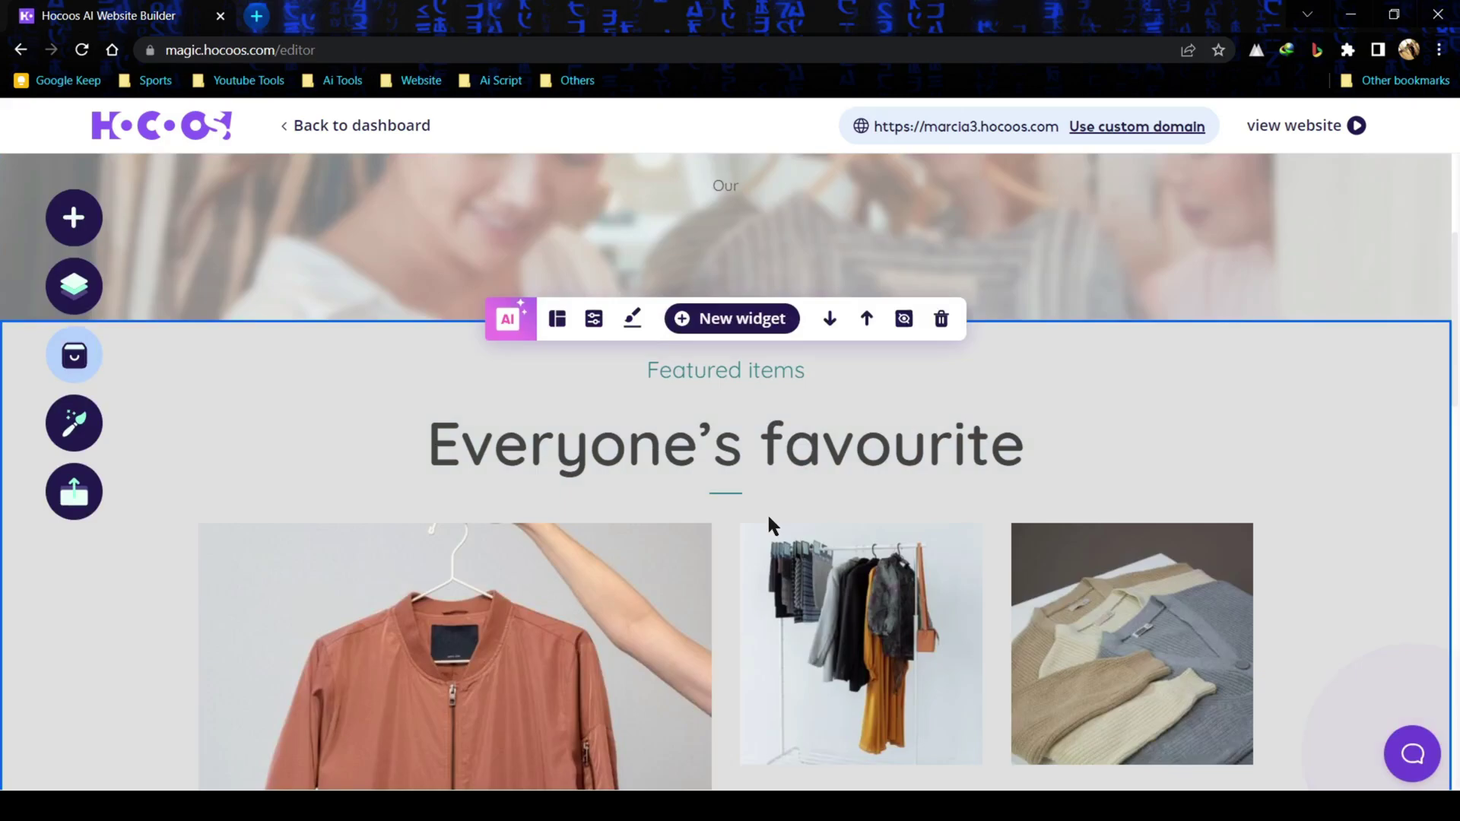
pyautogui.scroll(10, 494, 441)
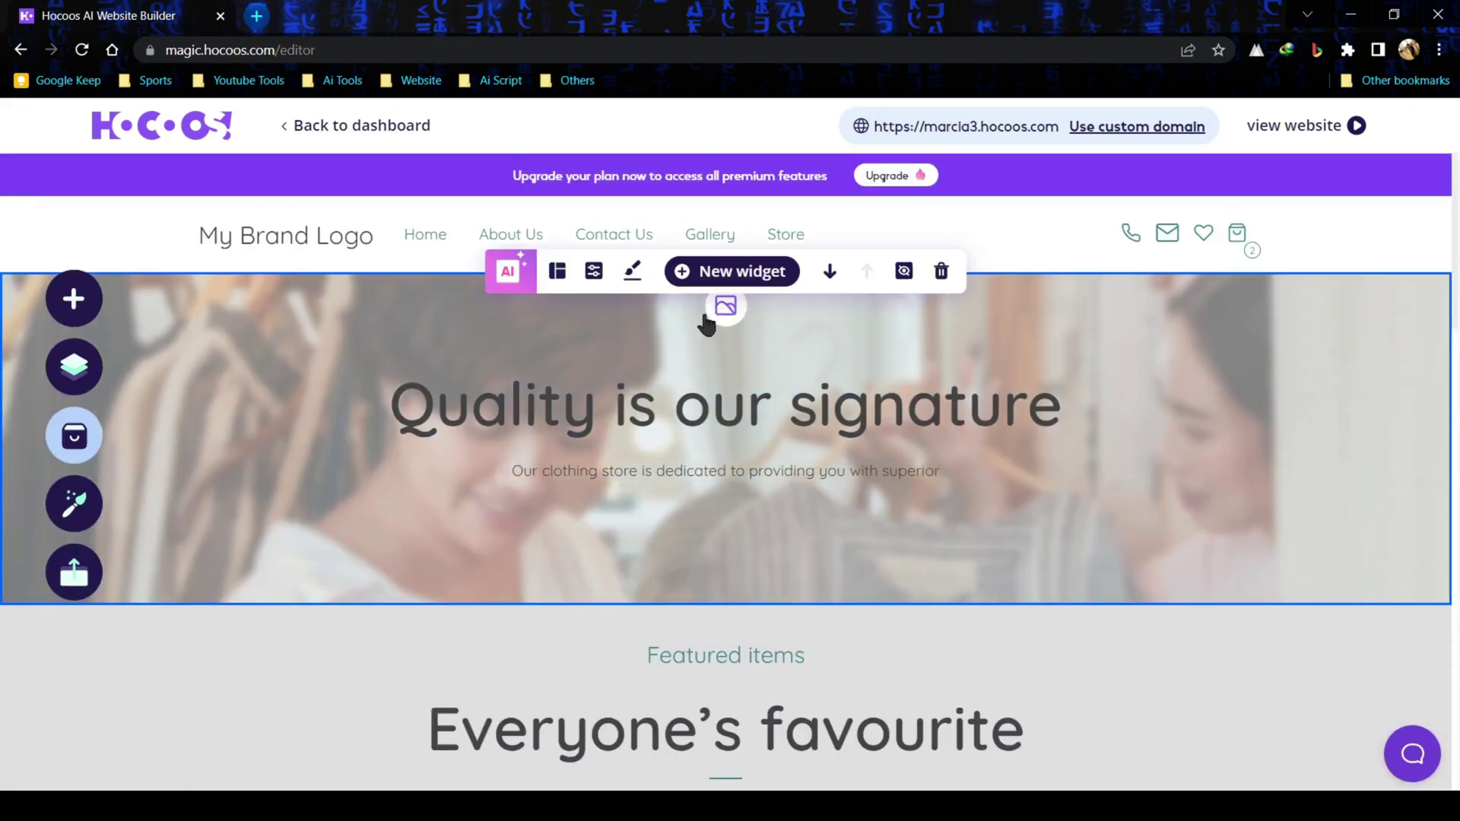
pyautogui.click(285, 236)
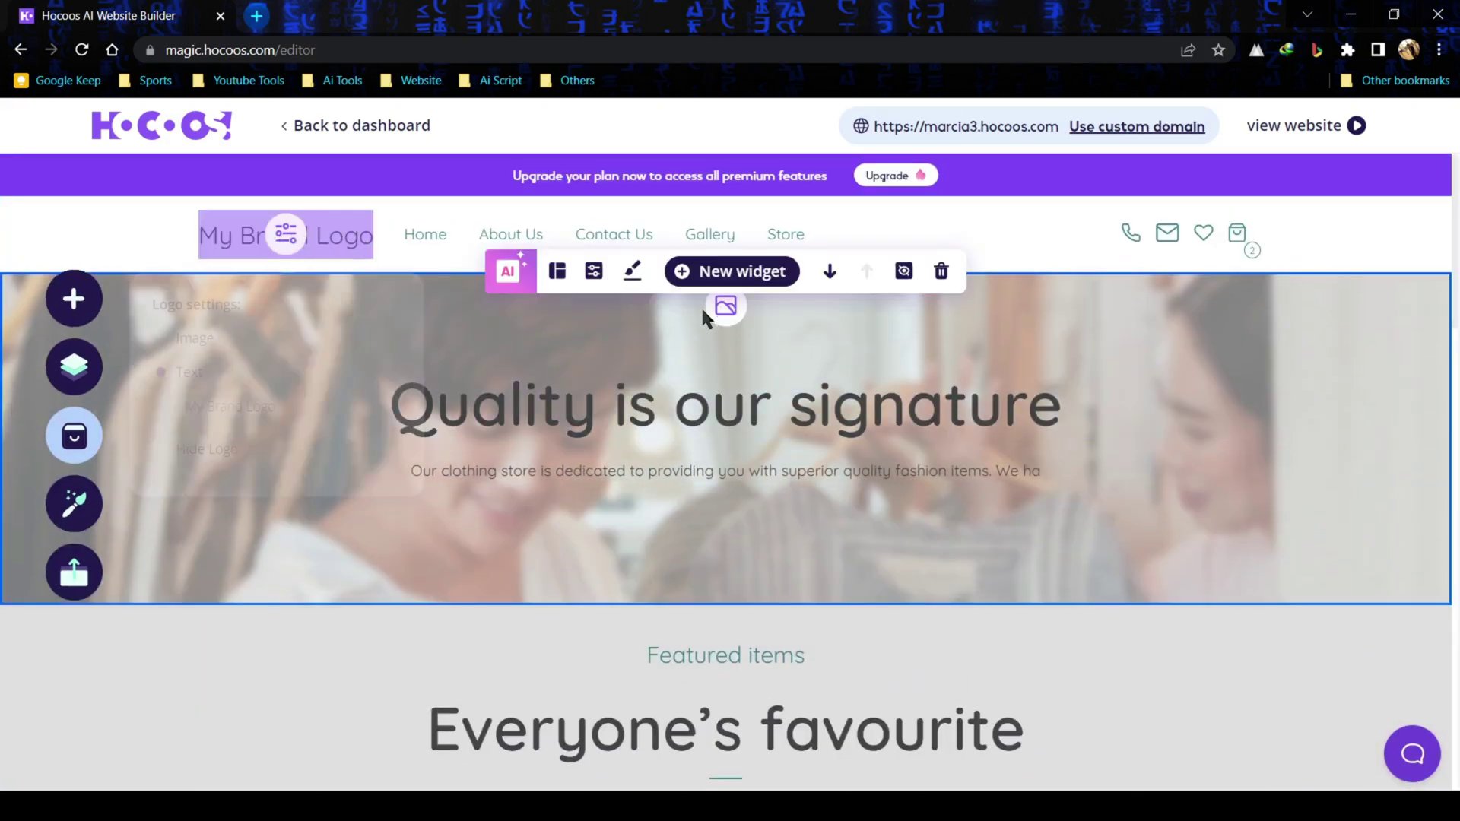
# - Review the six products in the Store panel, then close it
pyautogui.click(74, 435)
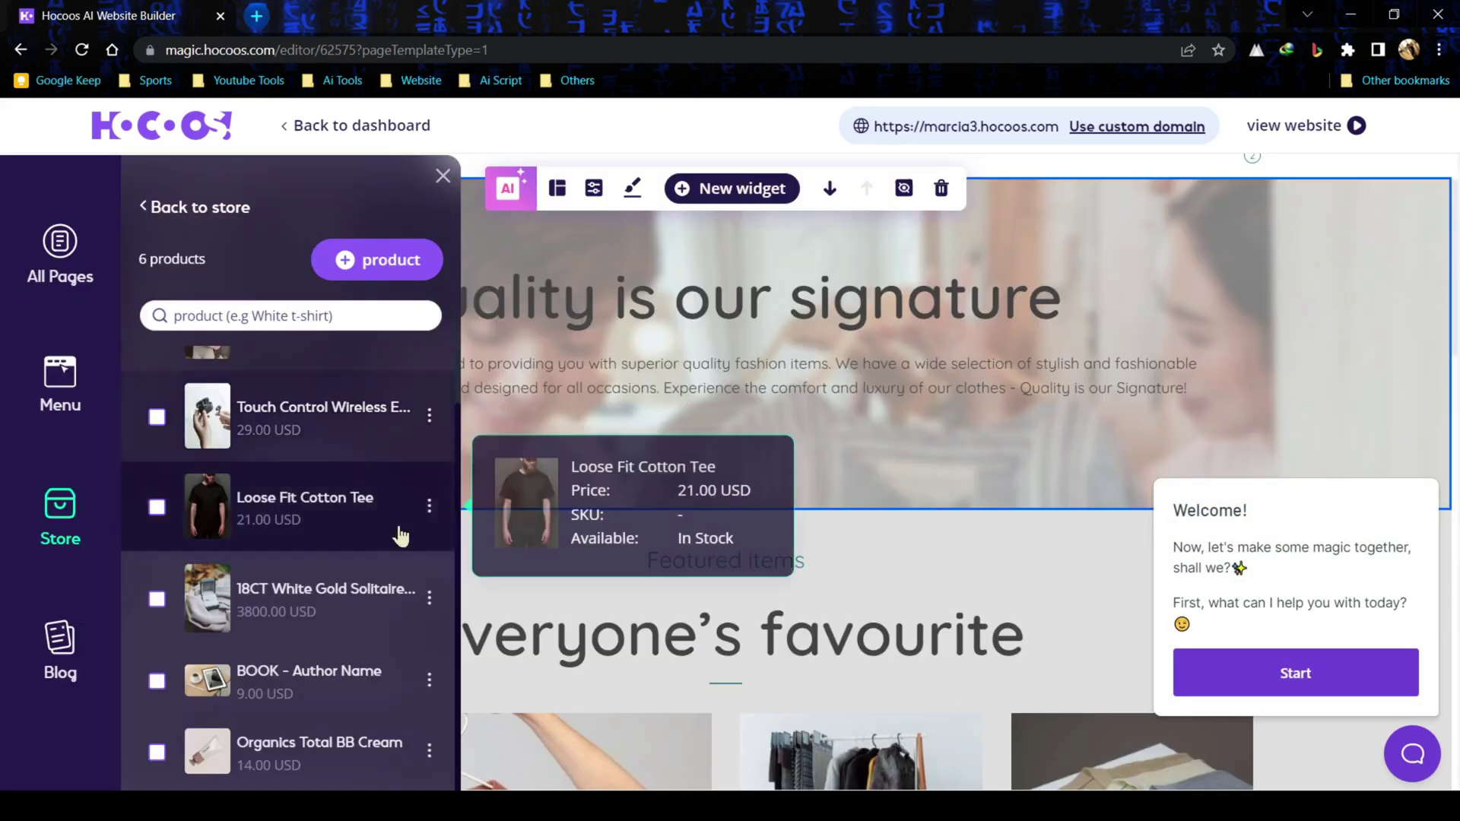
pyautogui.scroll(1, 455, 460)
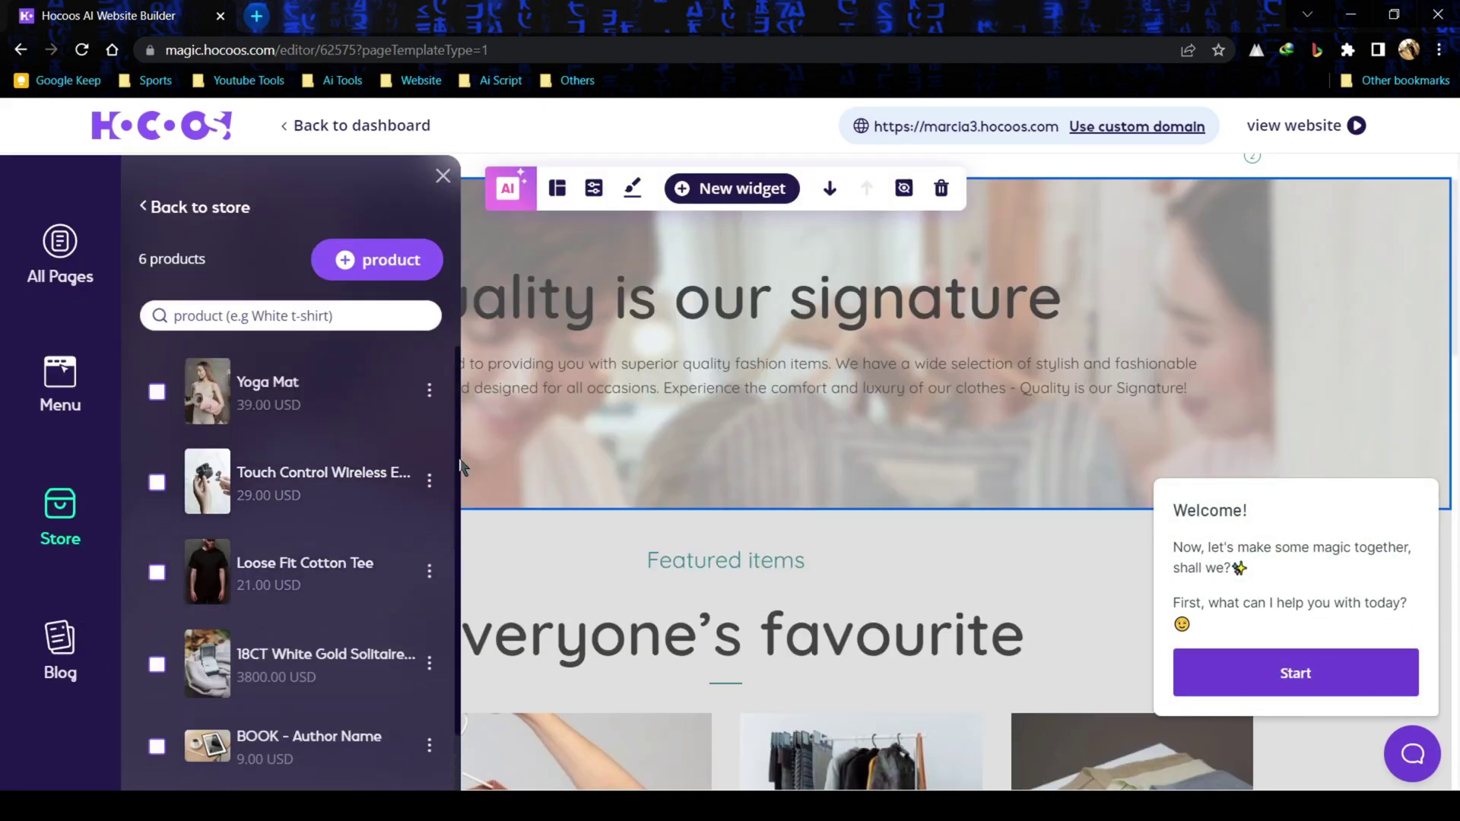
pyautogui.scroll(-3, 467, 495)
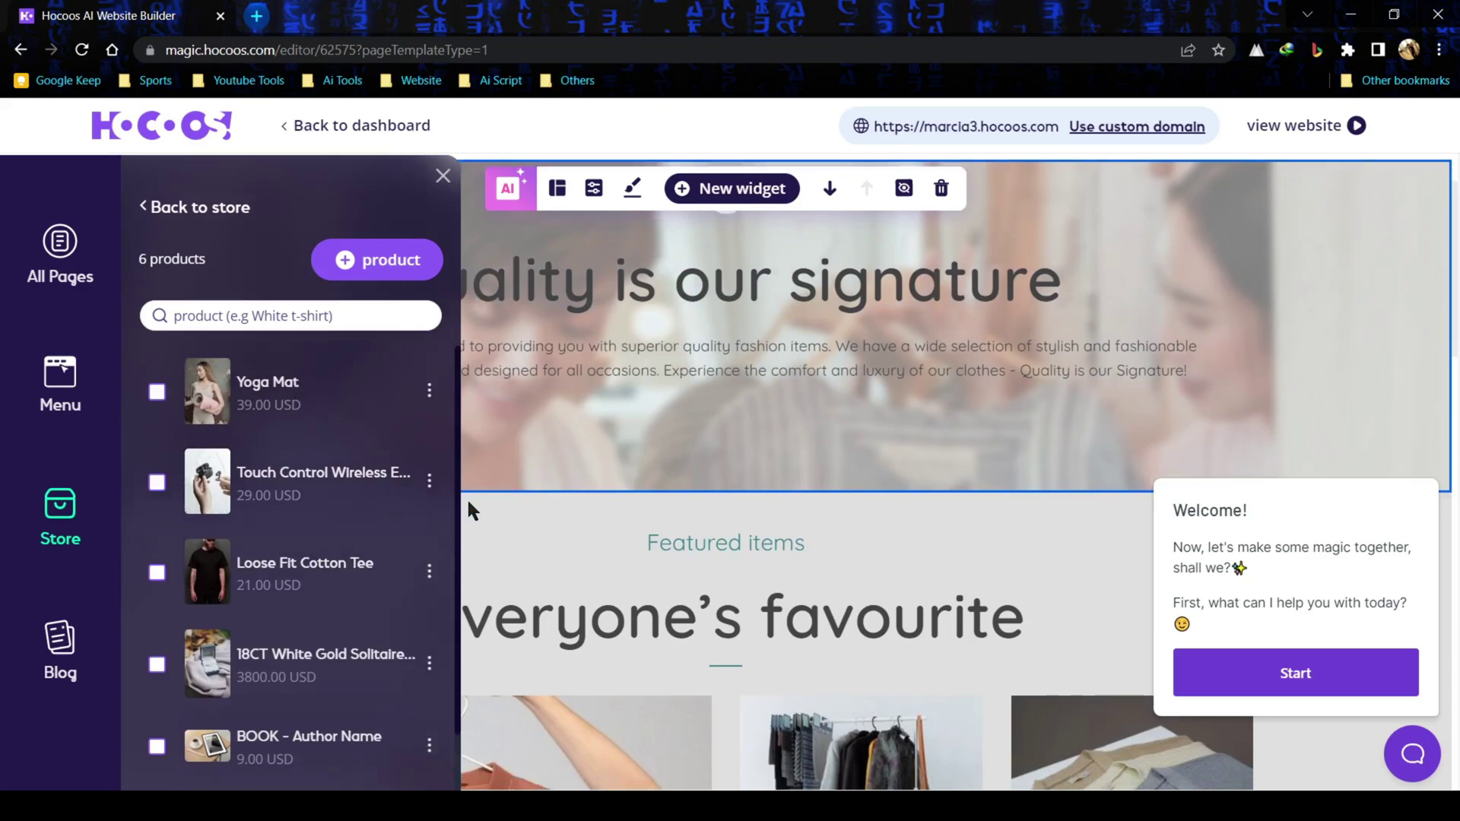
pyautogui.scroll(3, 467, 503)
pyautogui.scroll(1, 467, 503)
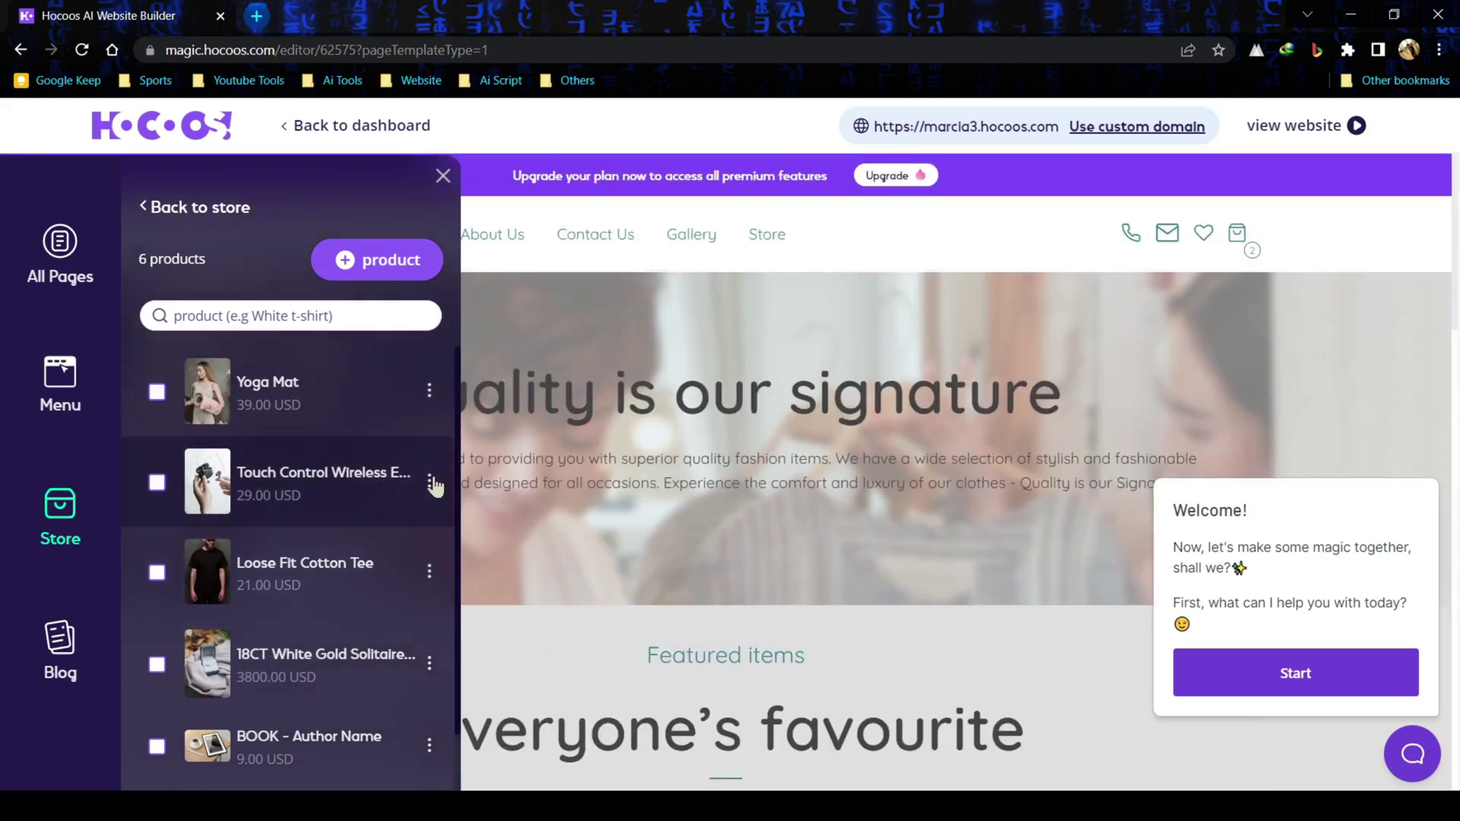
pyautogui.click(960, 124)
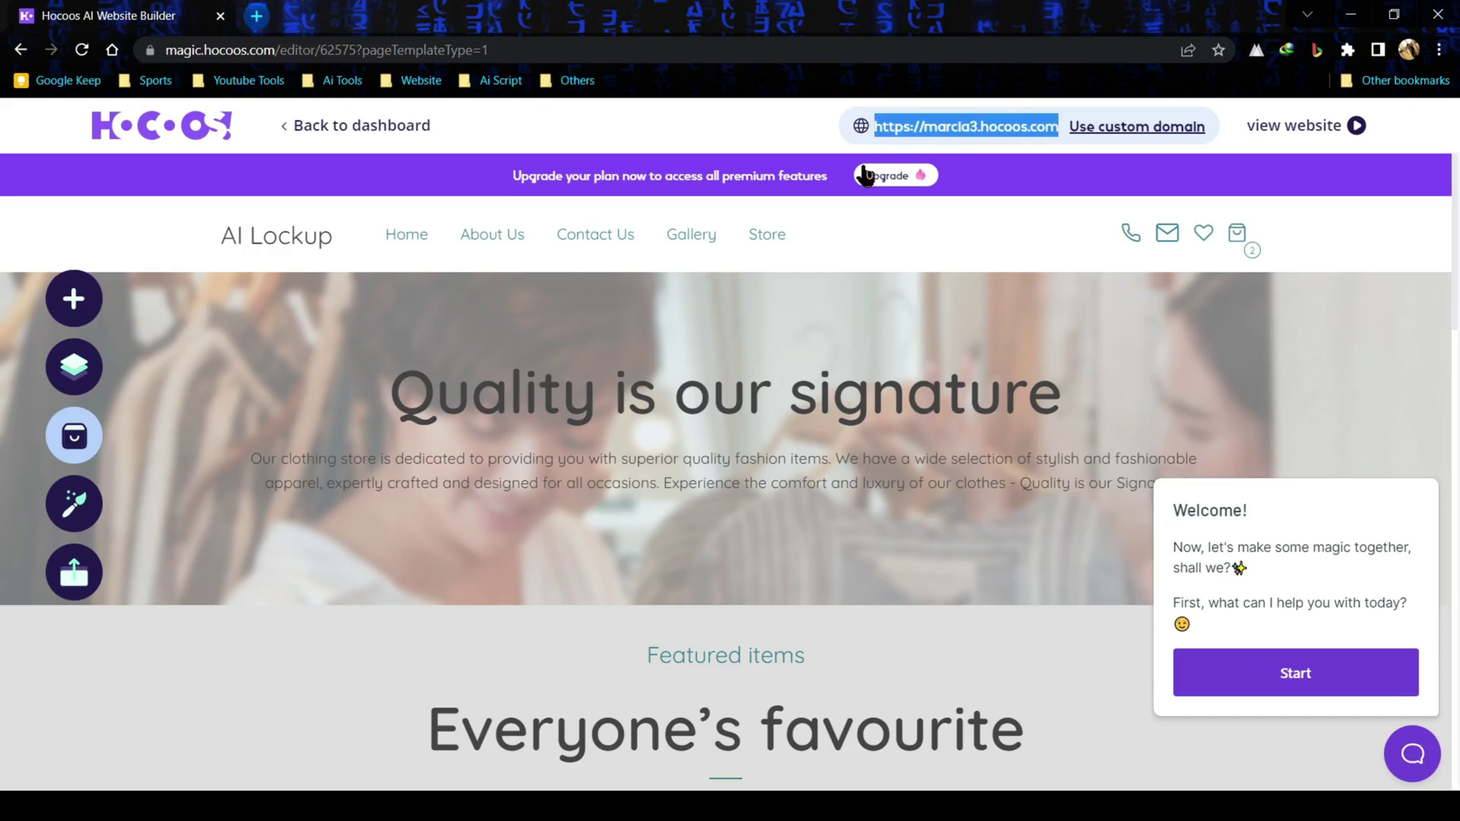
# - Explore connecting an existing custom domain and the premium upgrade pricing plans
pyautogui.click(1131, 129)
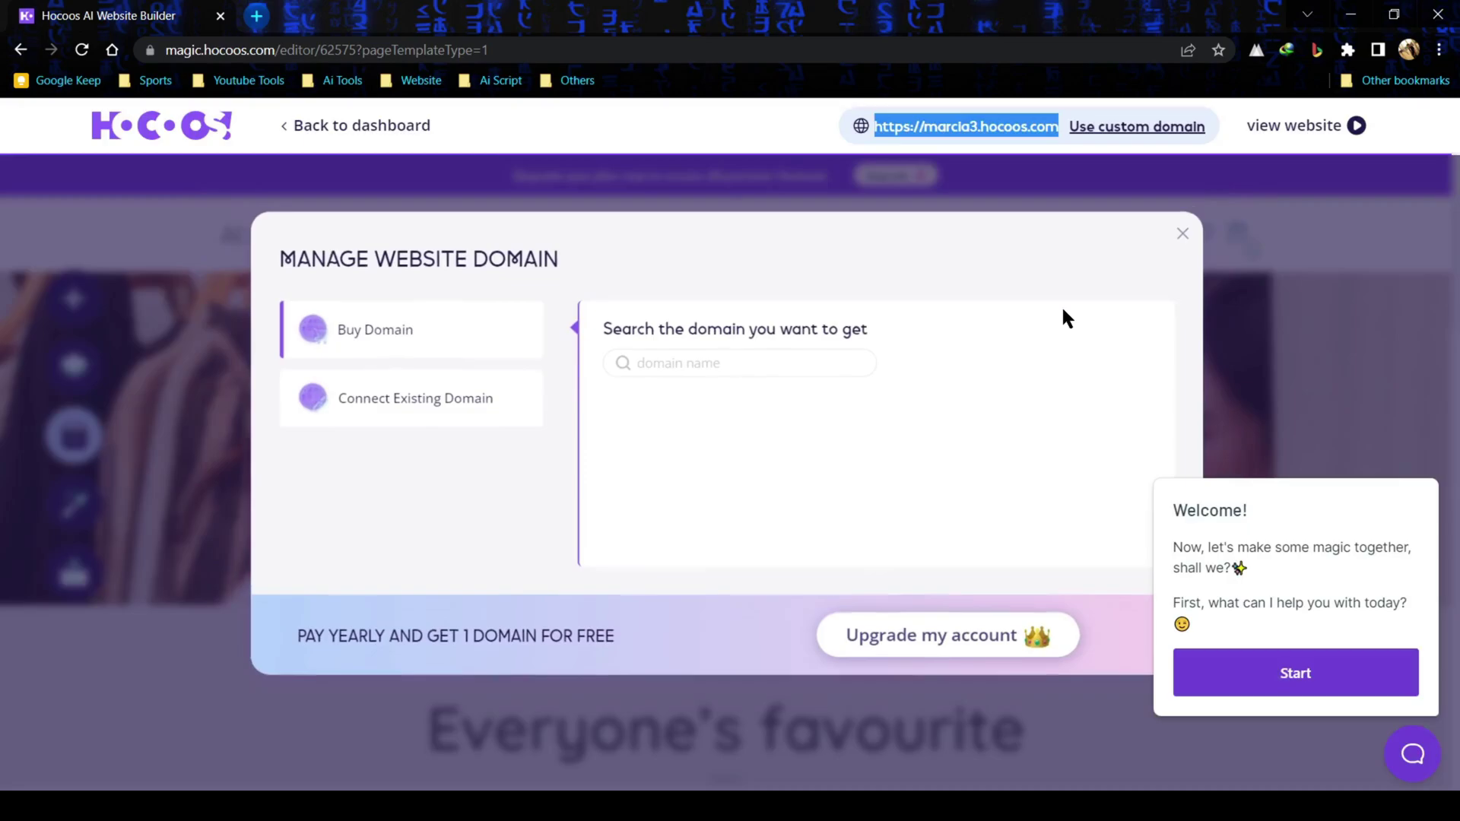
pyautogui.click(423, 418)
pyautogui.click(957, 696)
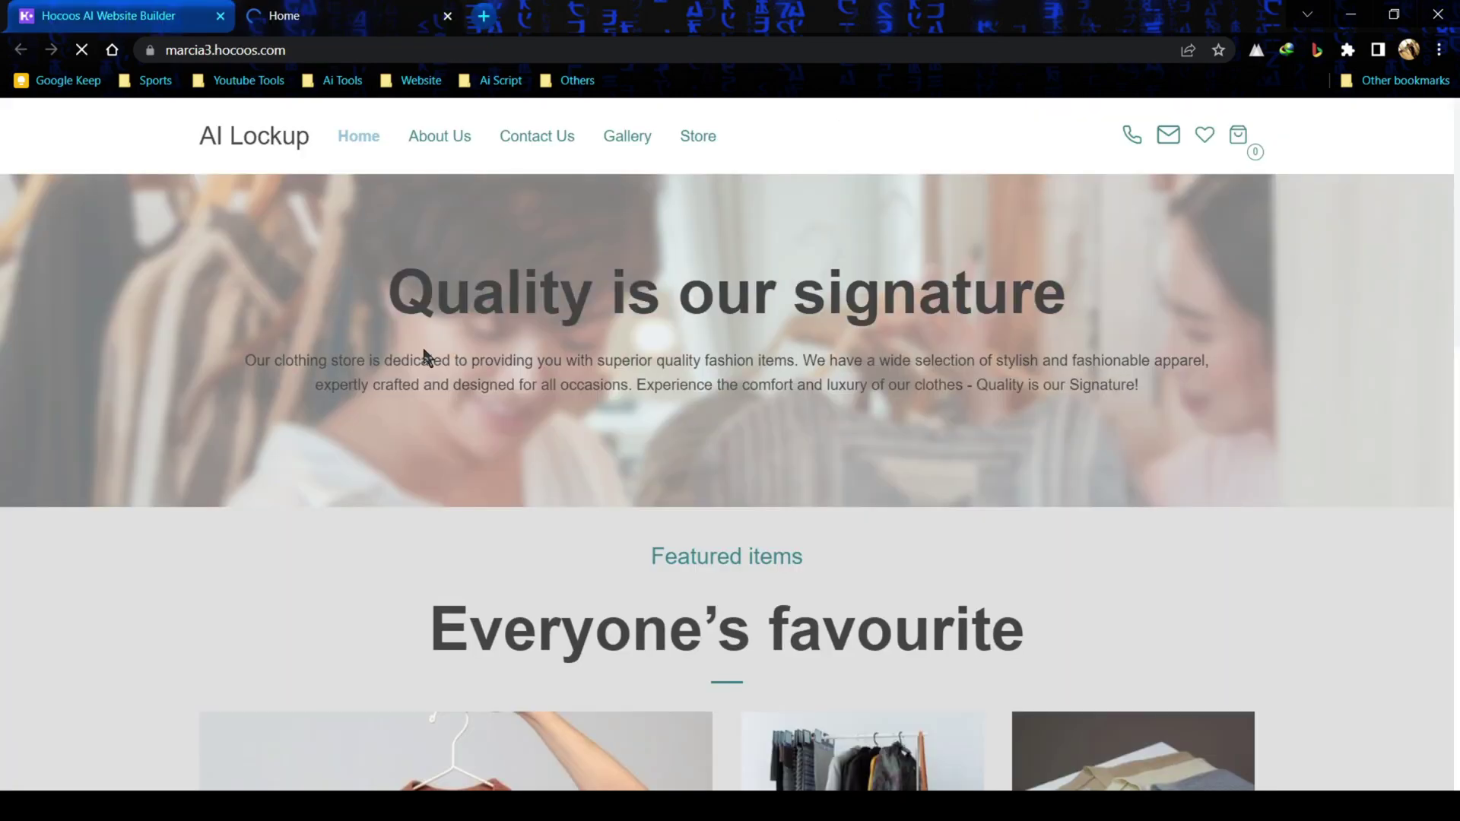
pyautogui.scroll(-9, 422, 349)
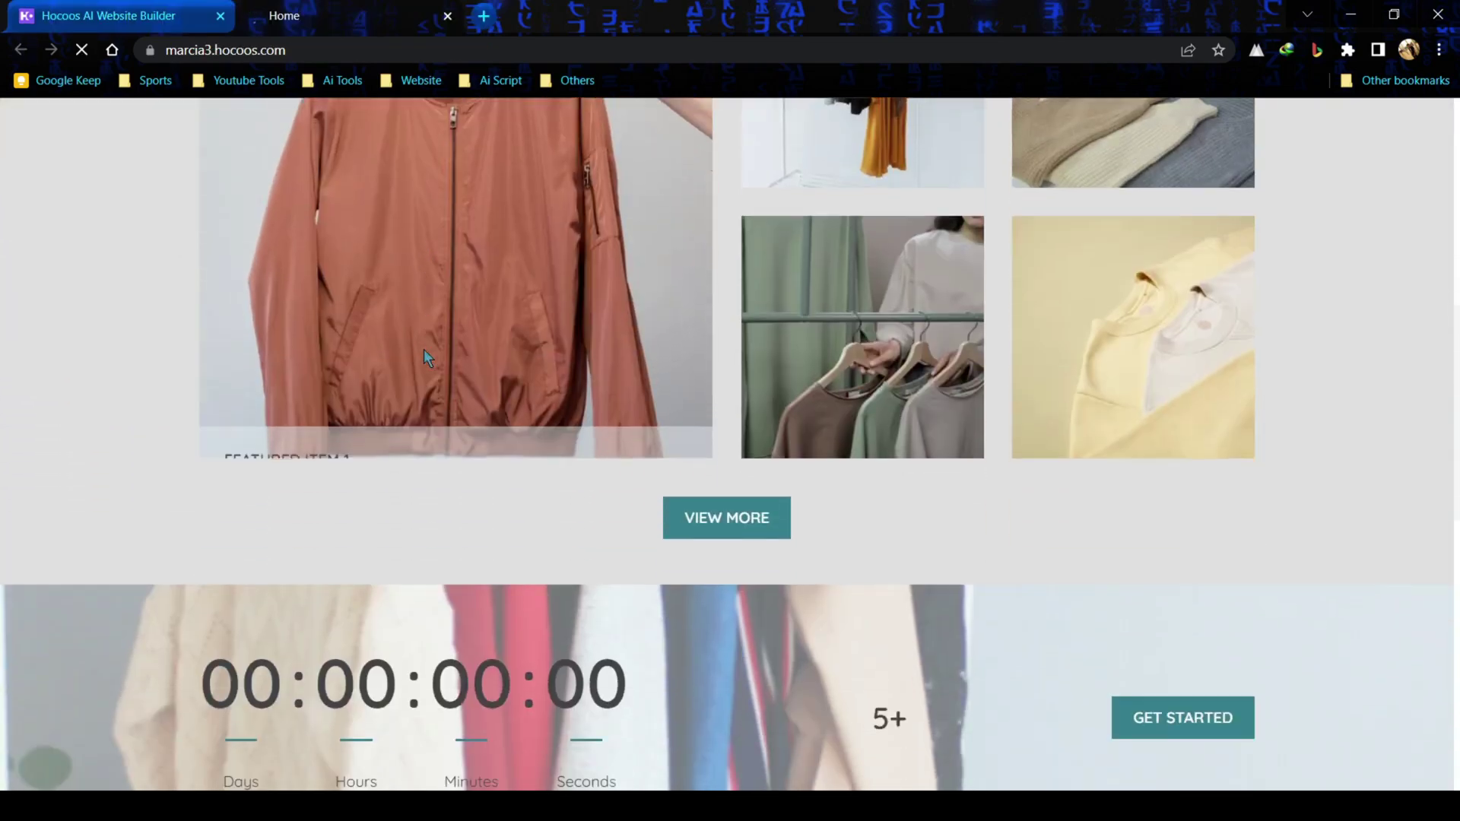